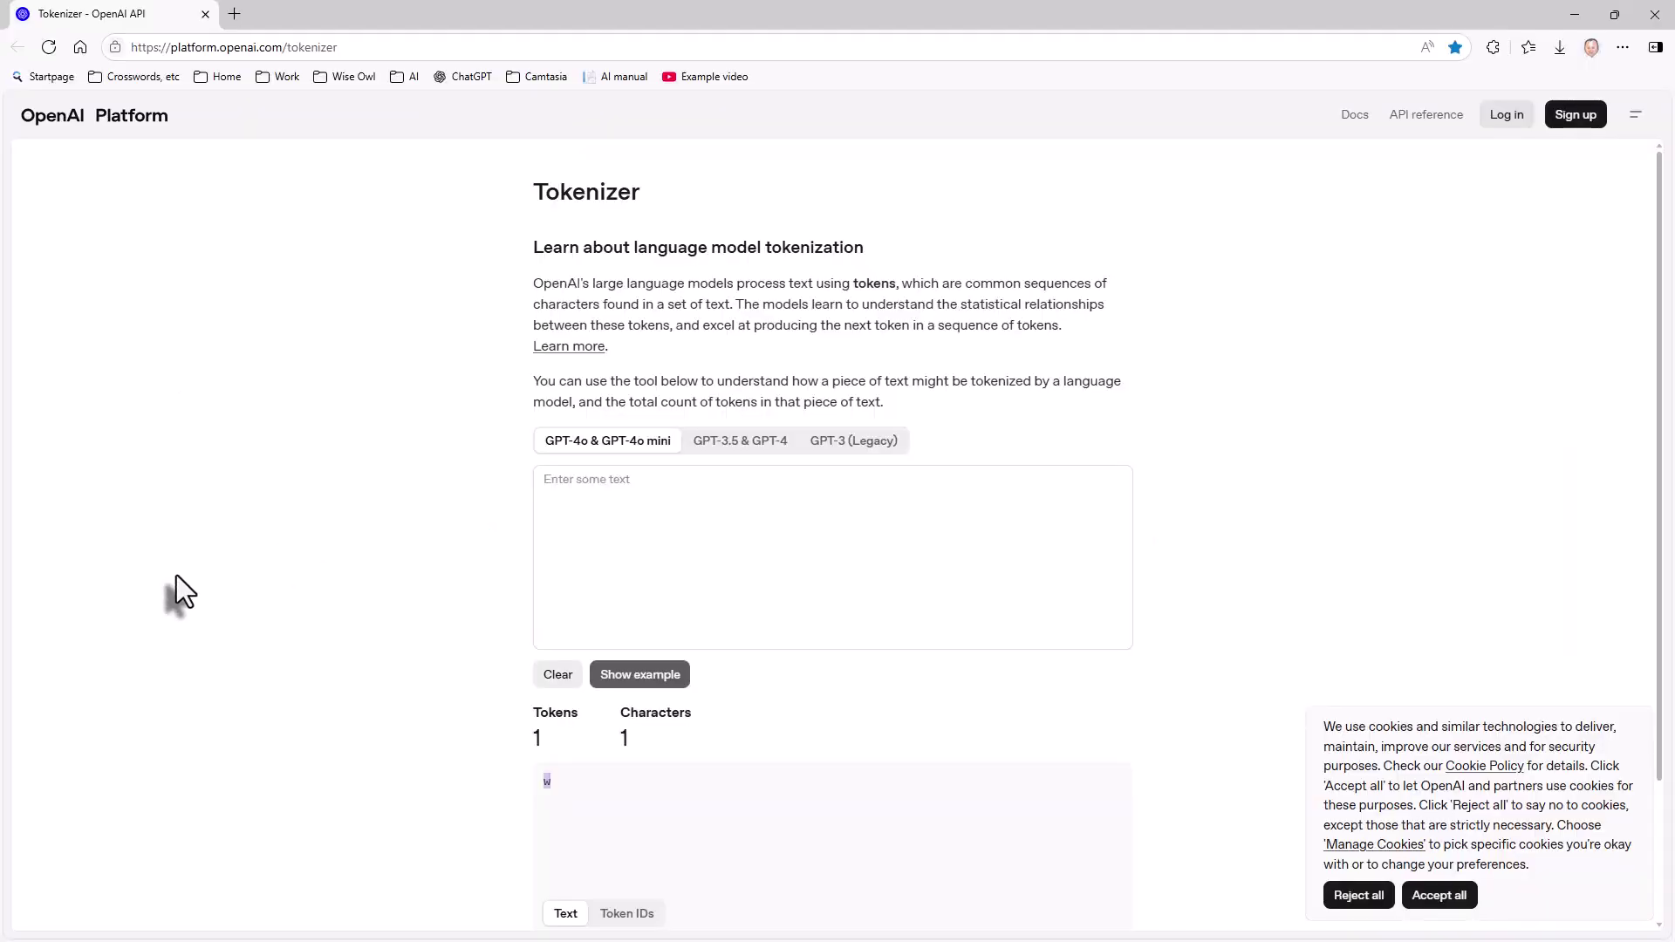
# Enter 'Write a haiku about an owl' in the OpenAI Tokenizer text box.
pyautogui.click(377, 48)
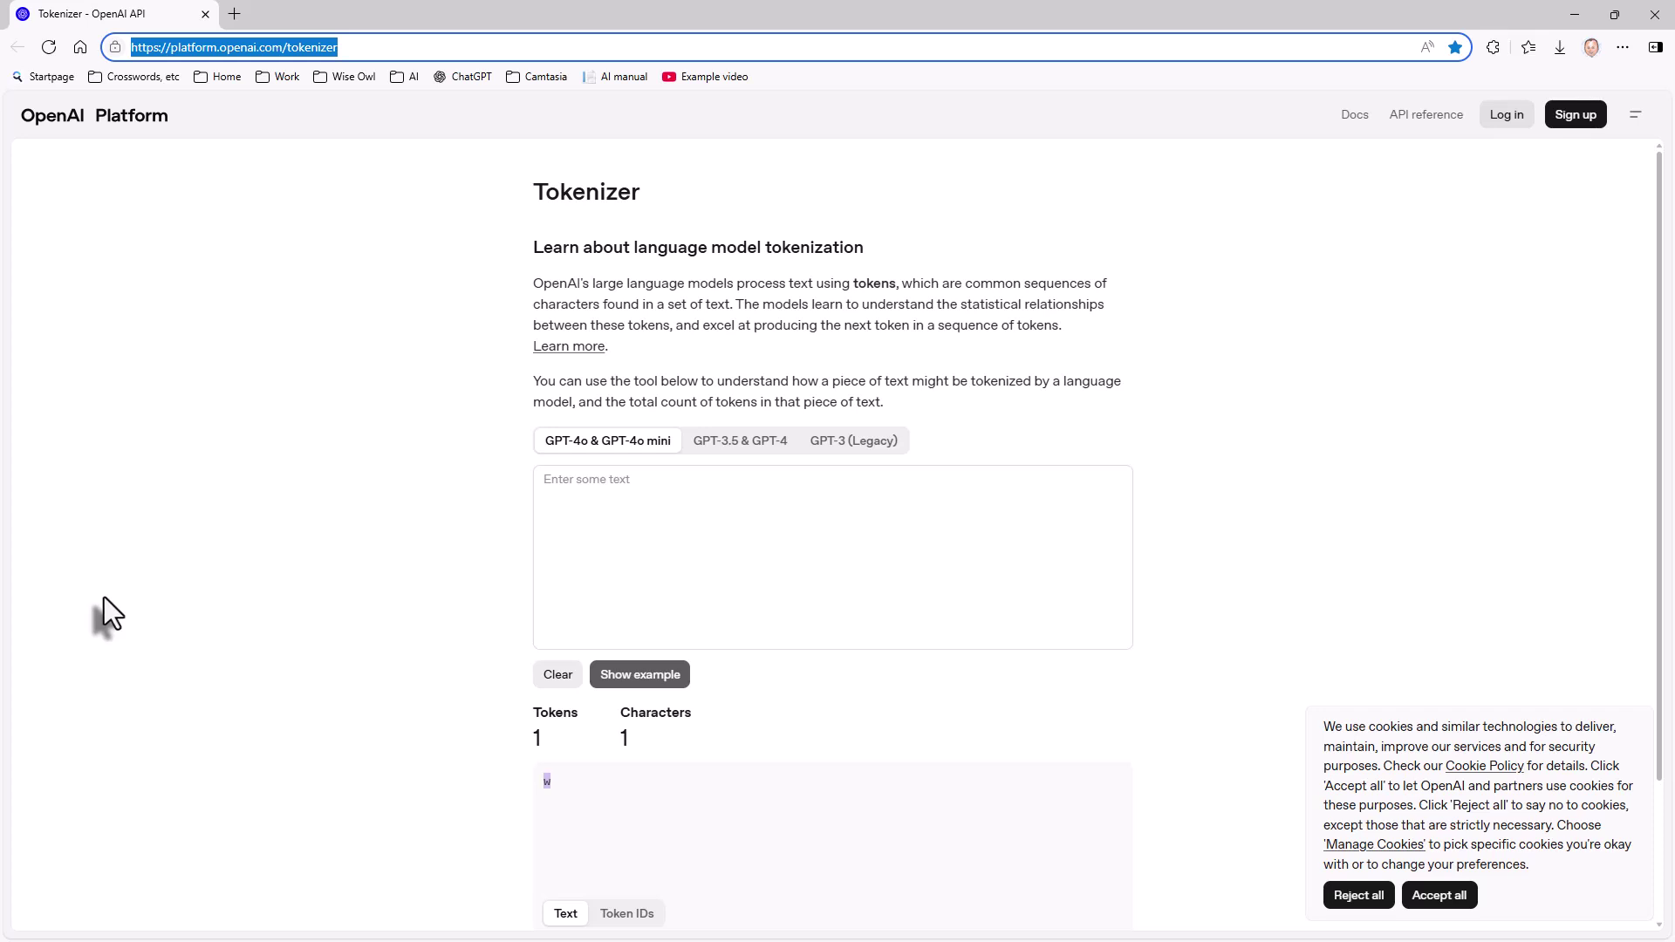
pyautogui.click(600, 538)
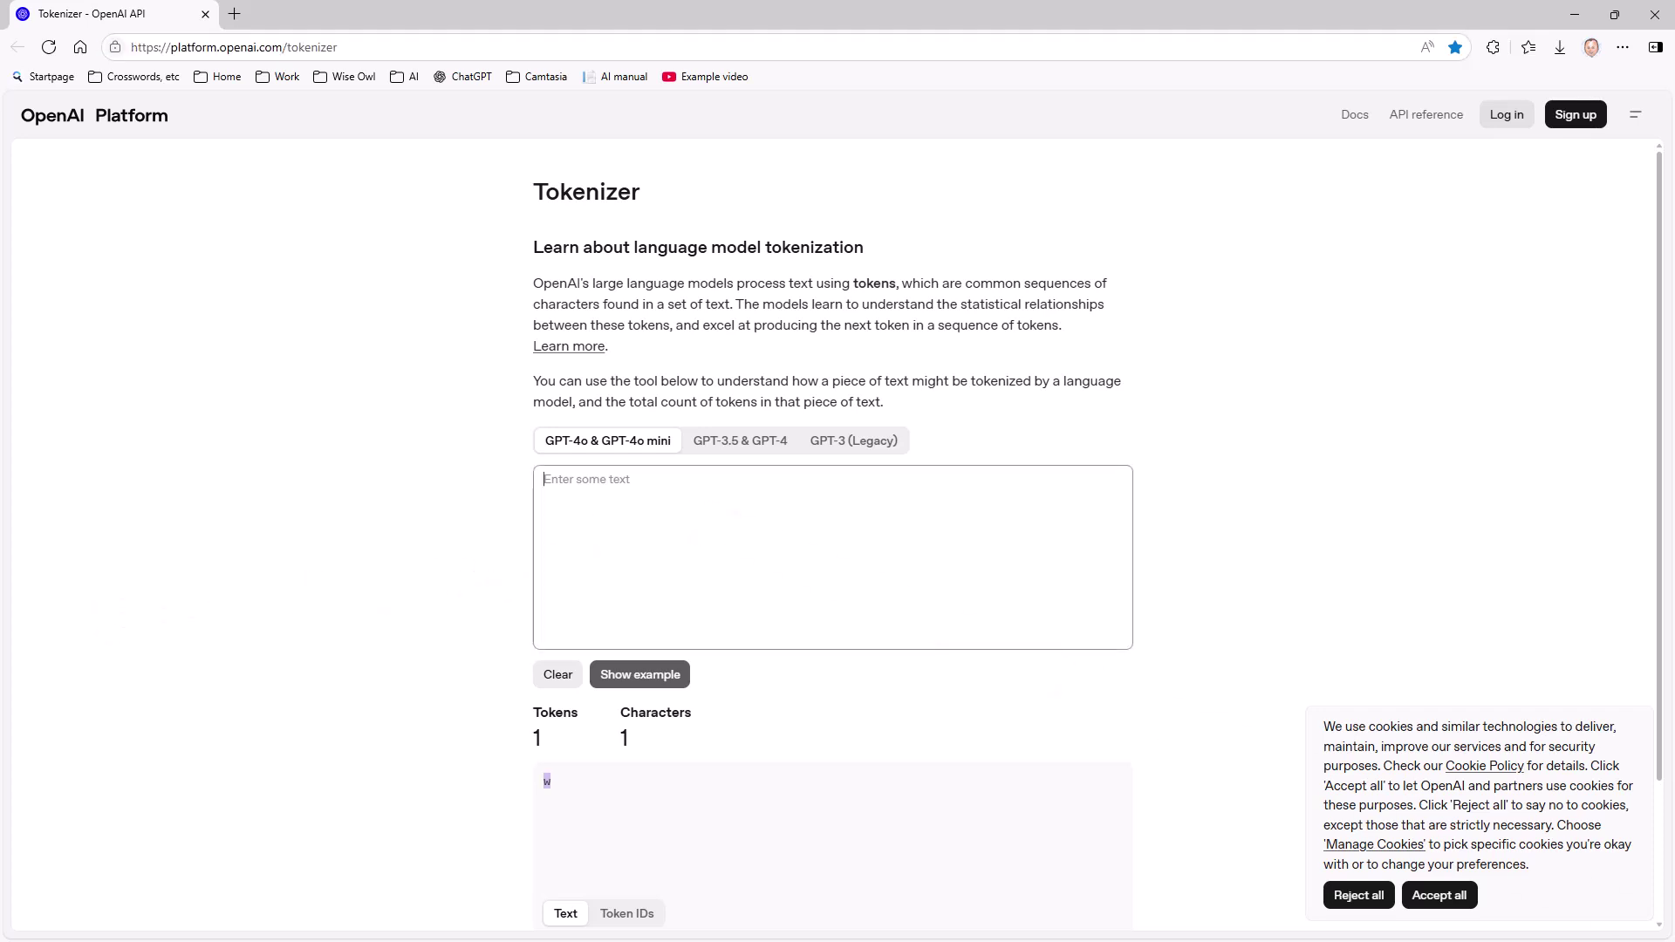
pyautogui.write('W')
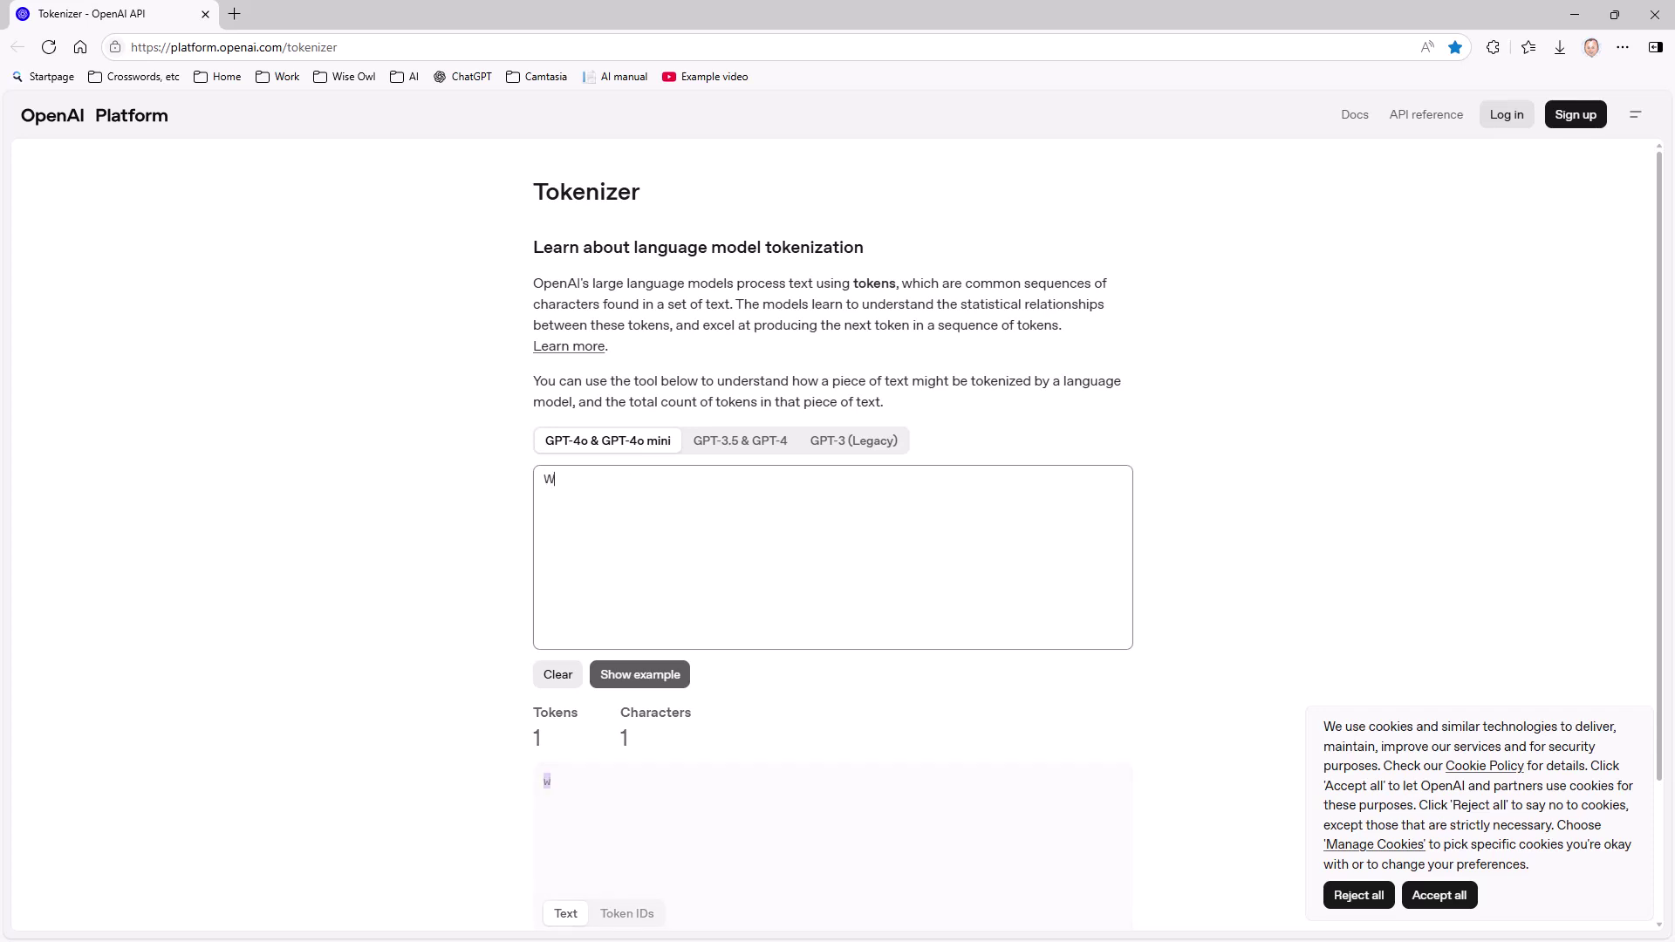
pyautogui.write('rite a haiku about an')
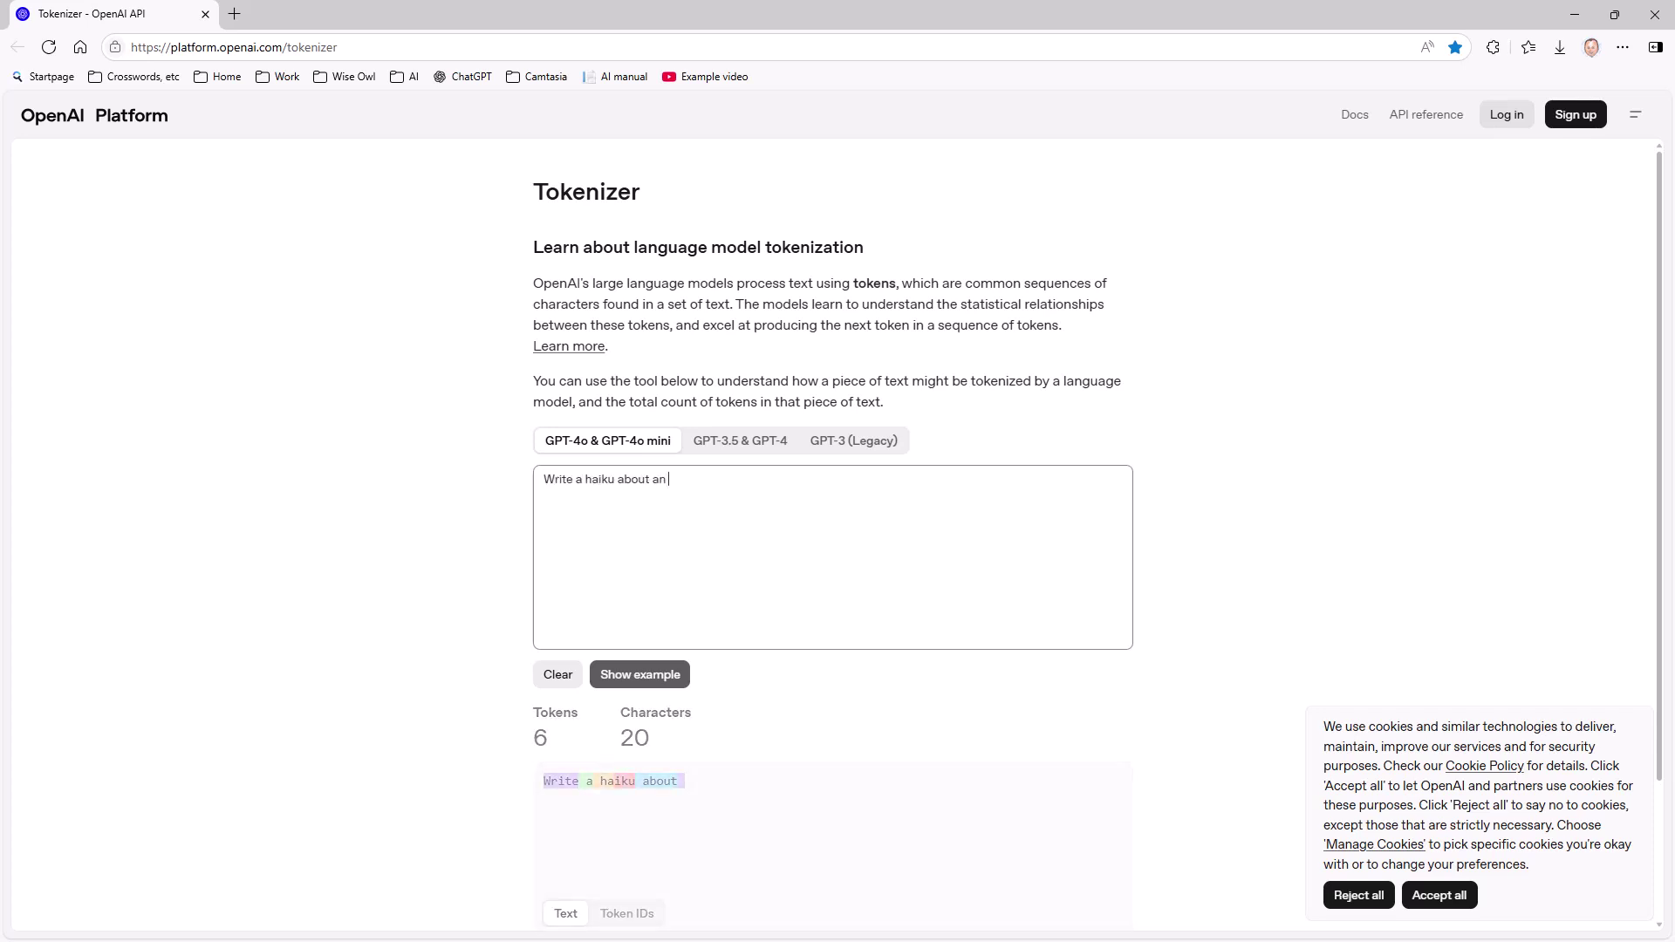
pyautogui.write(' owl')
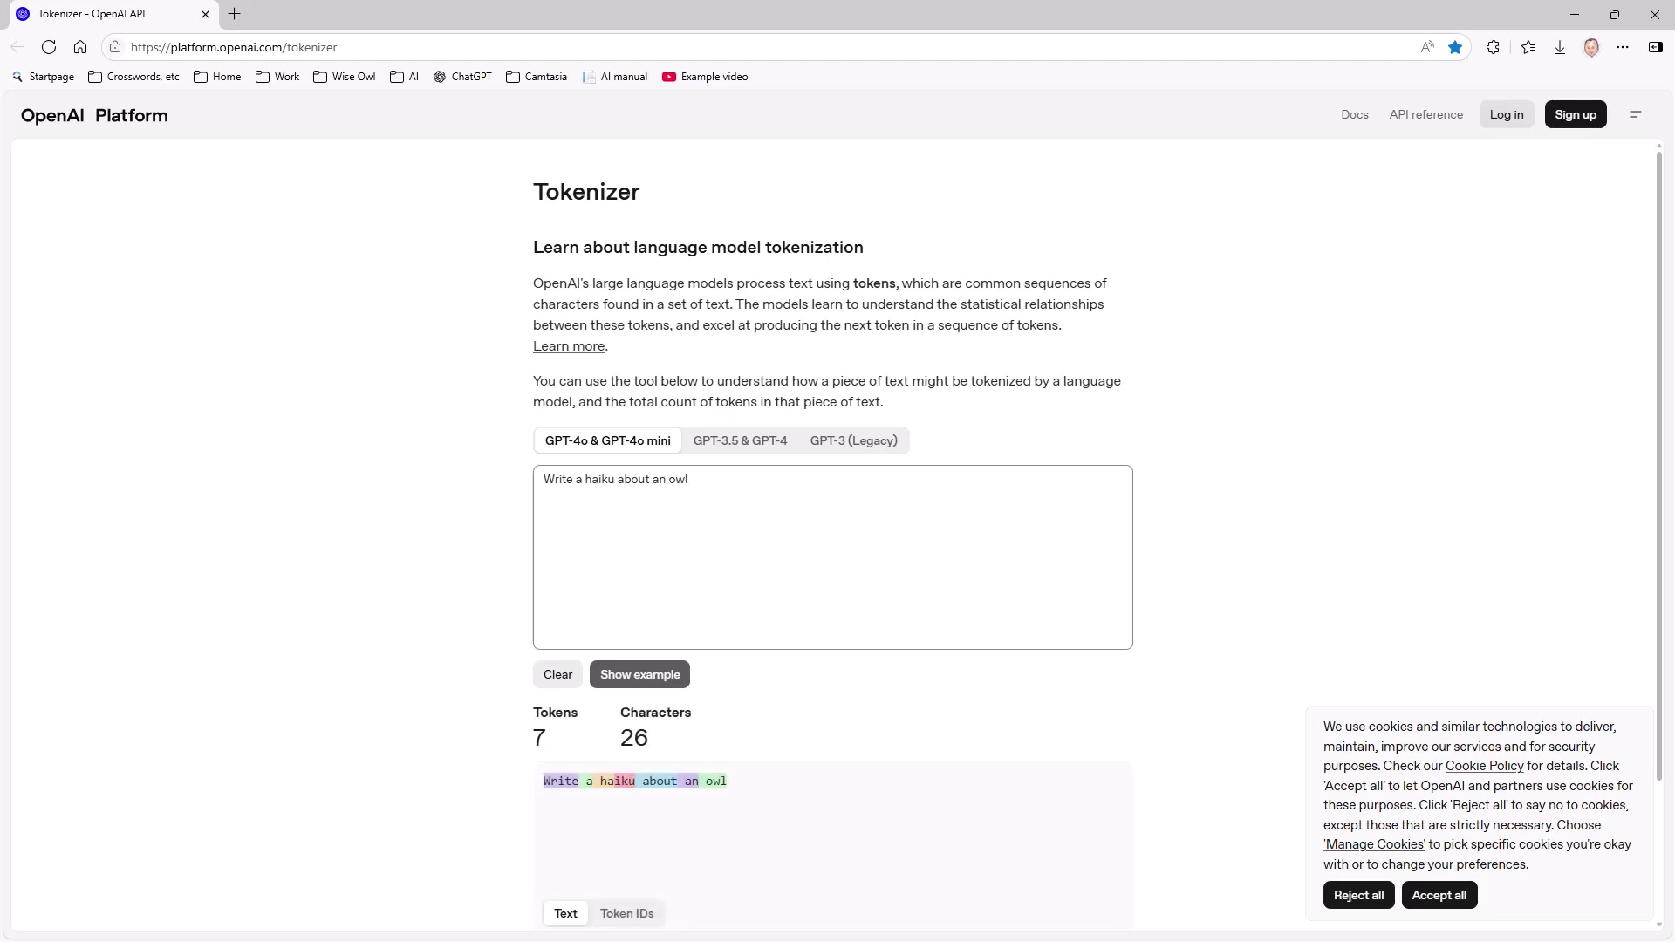
# Zoom the Tokenizer to 125% and show the owl sentence as its seven token IDs, selecting them.
pyautogui.hotkey('ctrl', '+')
pyautogui.hotkey('ctrl', '+')
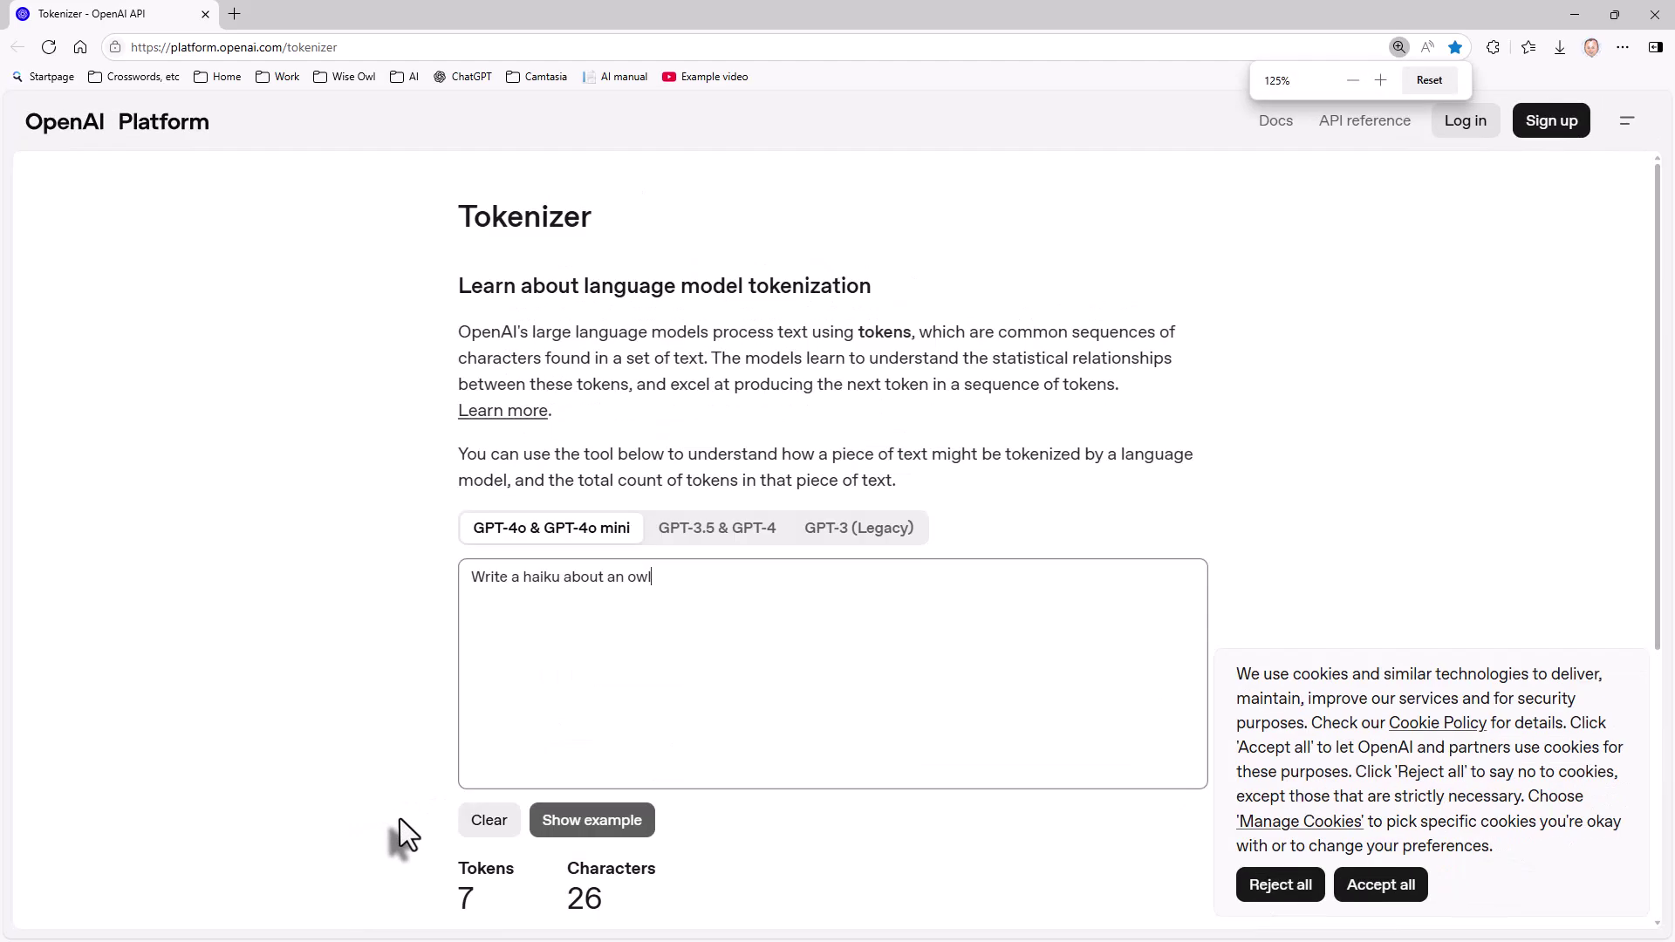
pyautogui.scroll(-3, 400, 819)
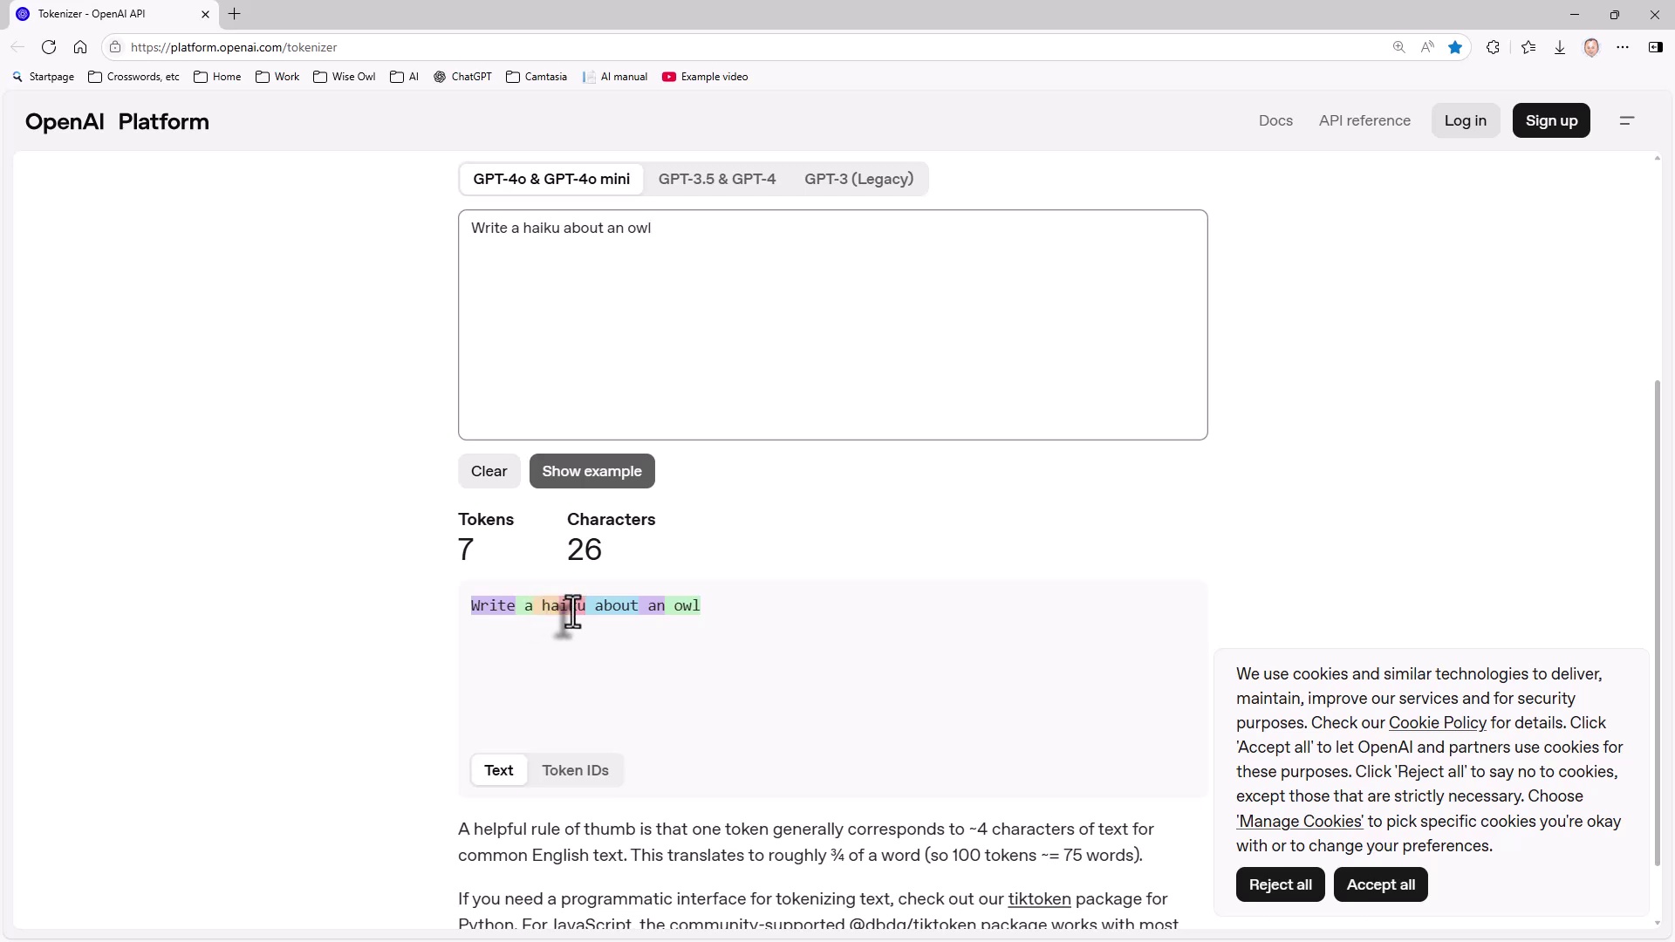
pyautogui.click(571, 777)
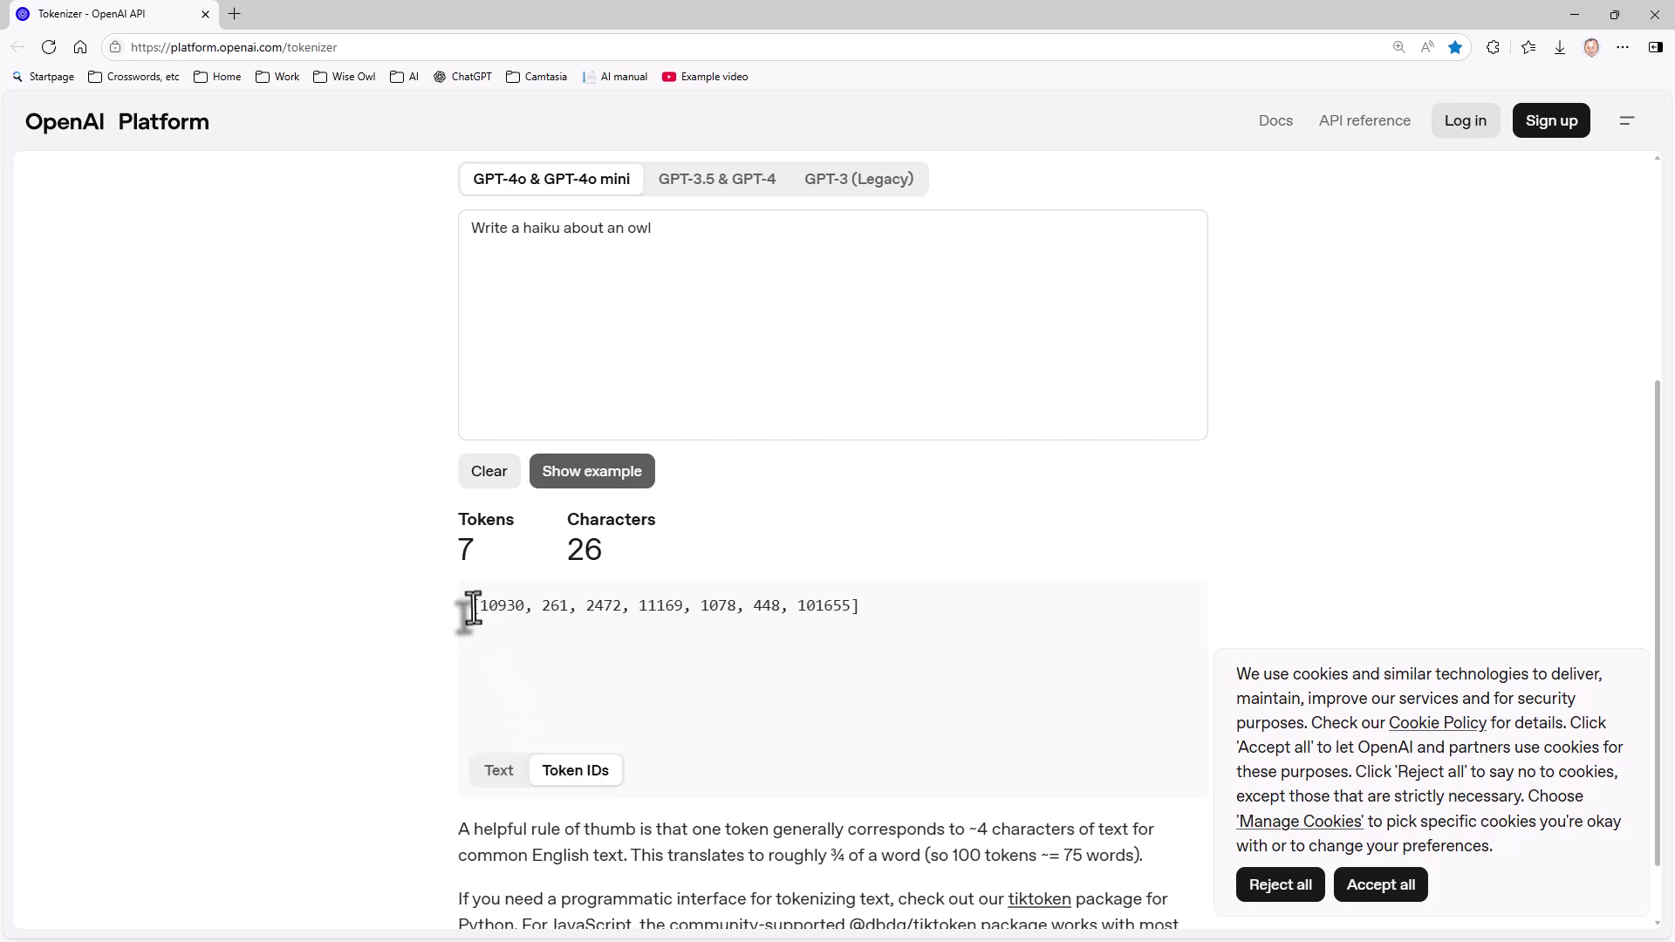
pyautogui.moveTo(470, 605); pyautogui.dragTo(924, 624)
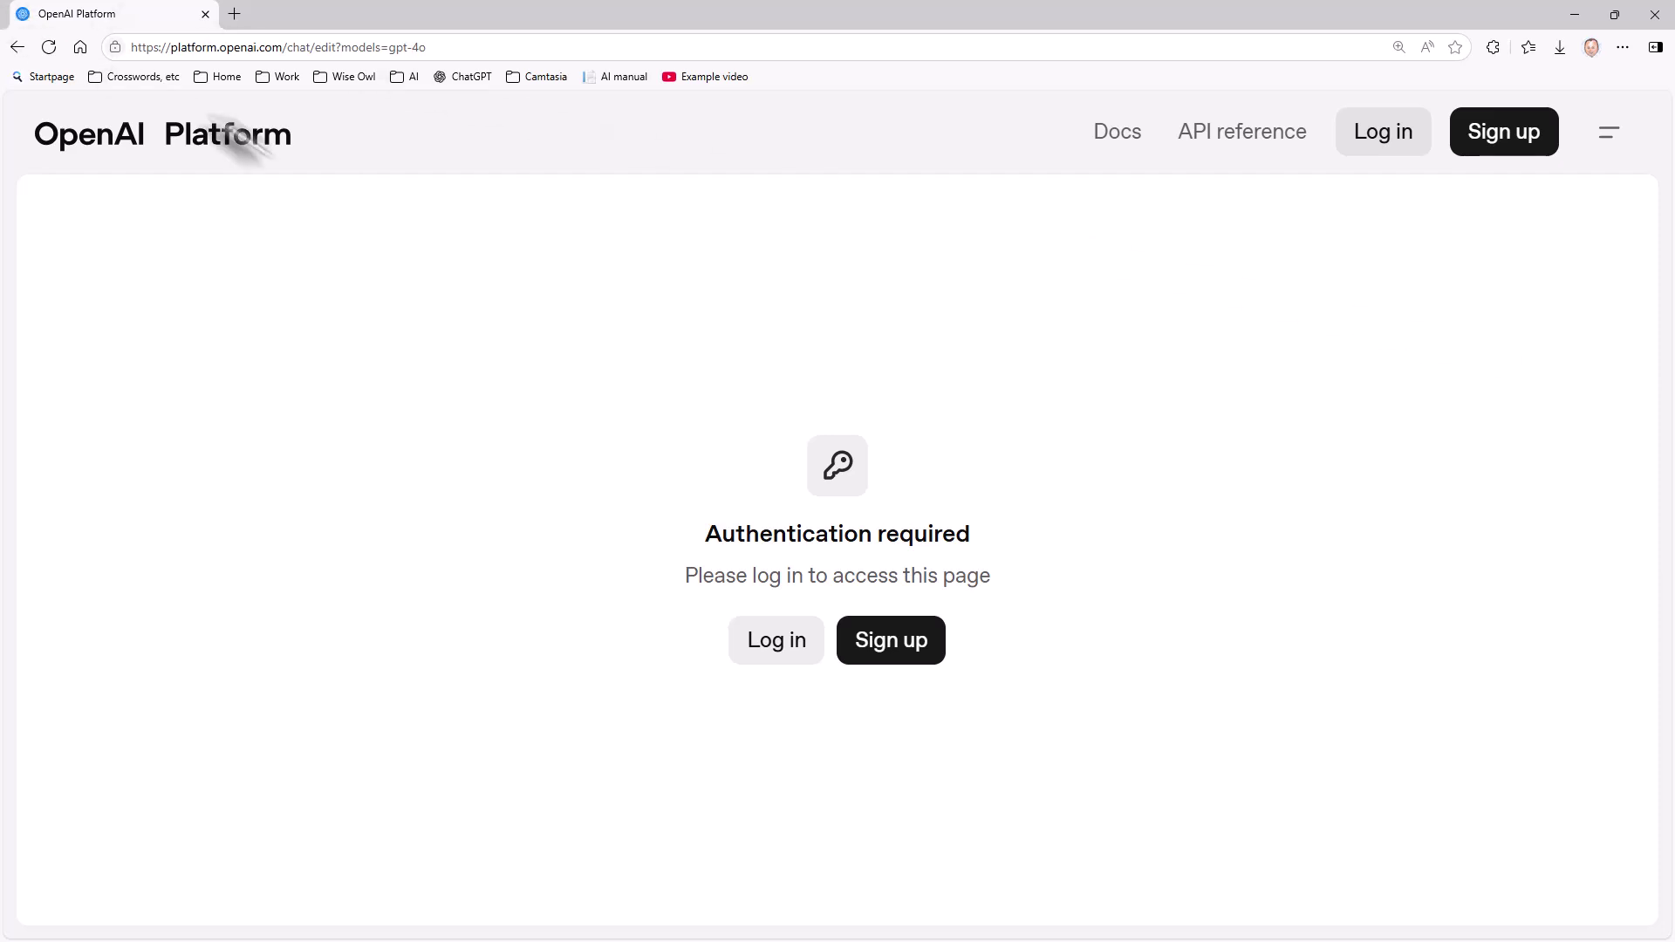
# Minimise Edge to bring Embeddings.py in Visual Studio Code into view.
pyautogui.click(292, 48)
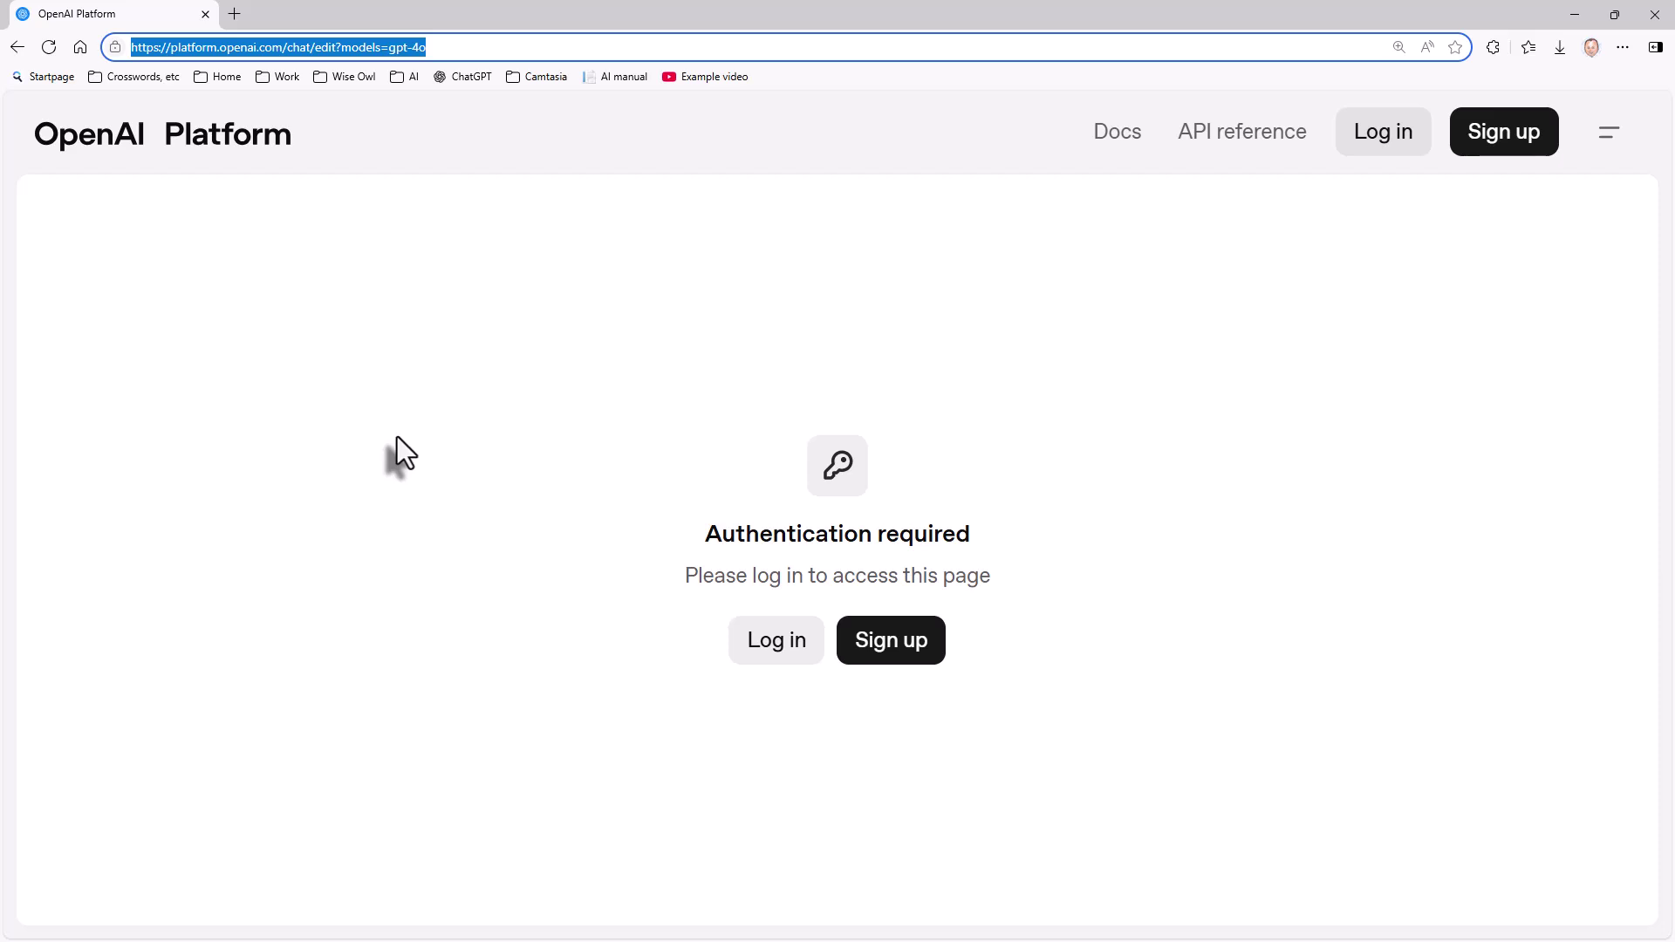
pyautogui.click(1576, 16)
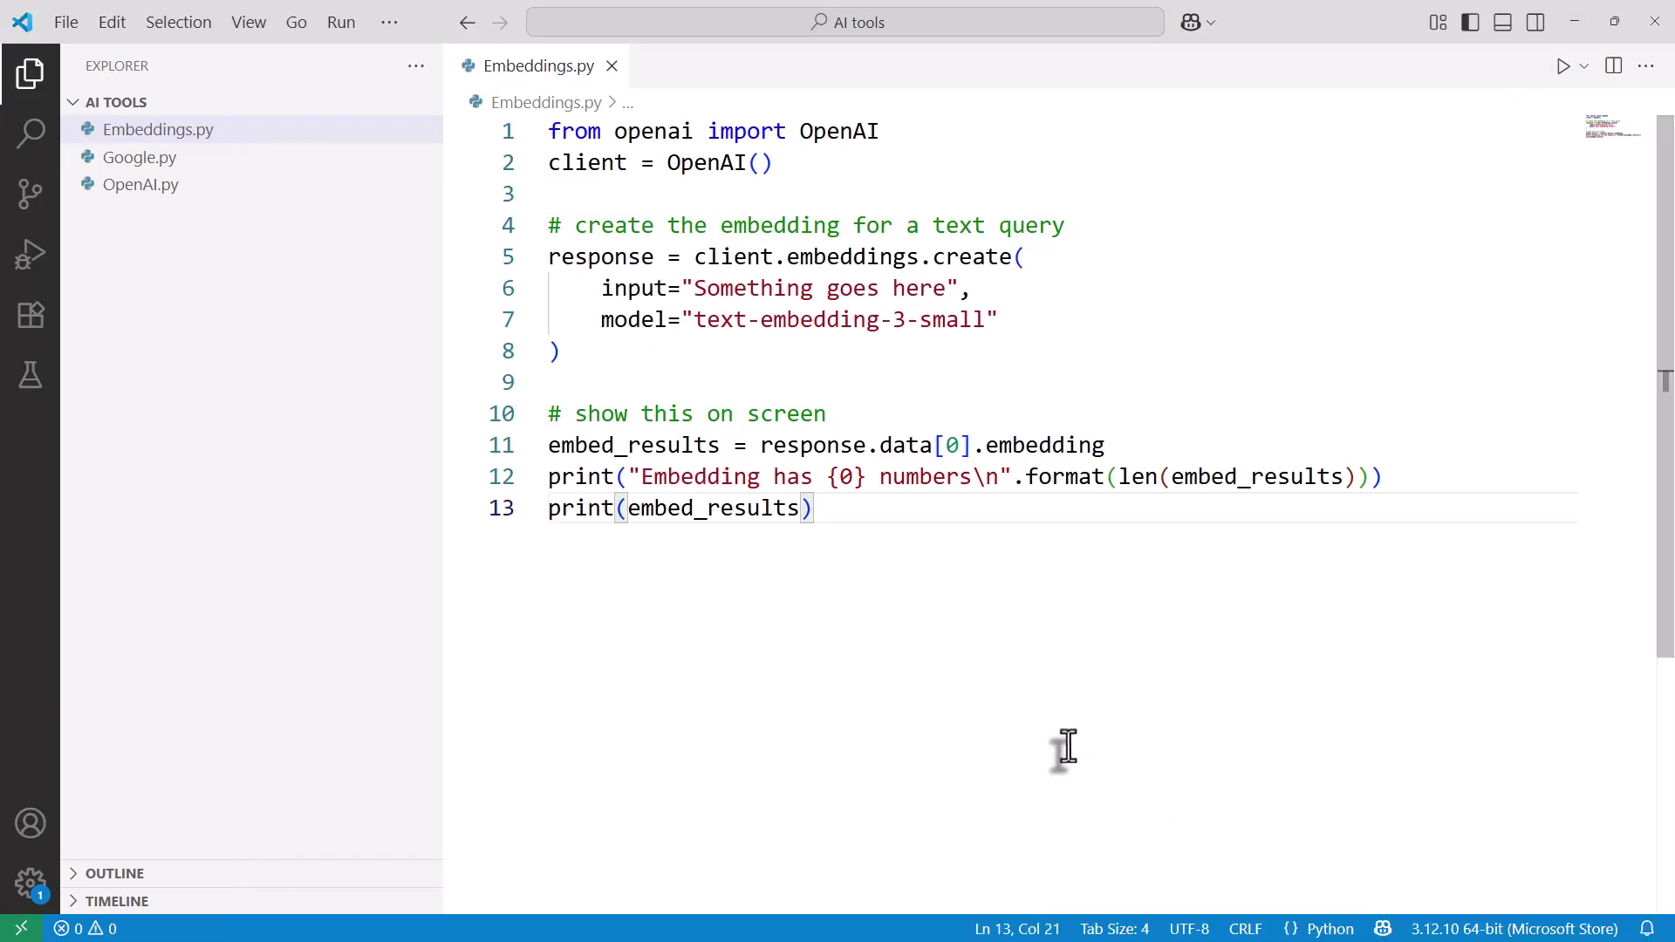
# Change line 6's input to 'Write a haiku about an owl' and run Embeddings.py to print its embedding.
pyautogui.moveTo(693, 288); pyautogui.dragTo(942, 290)
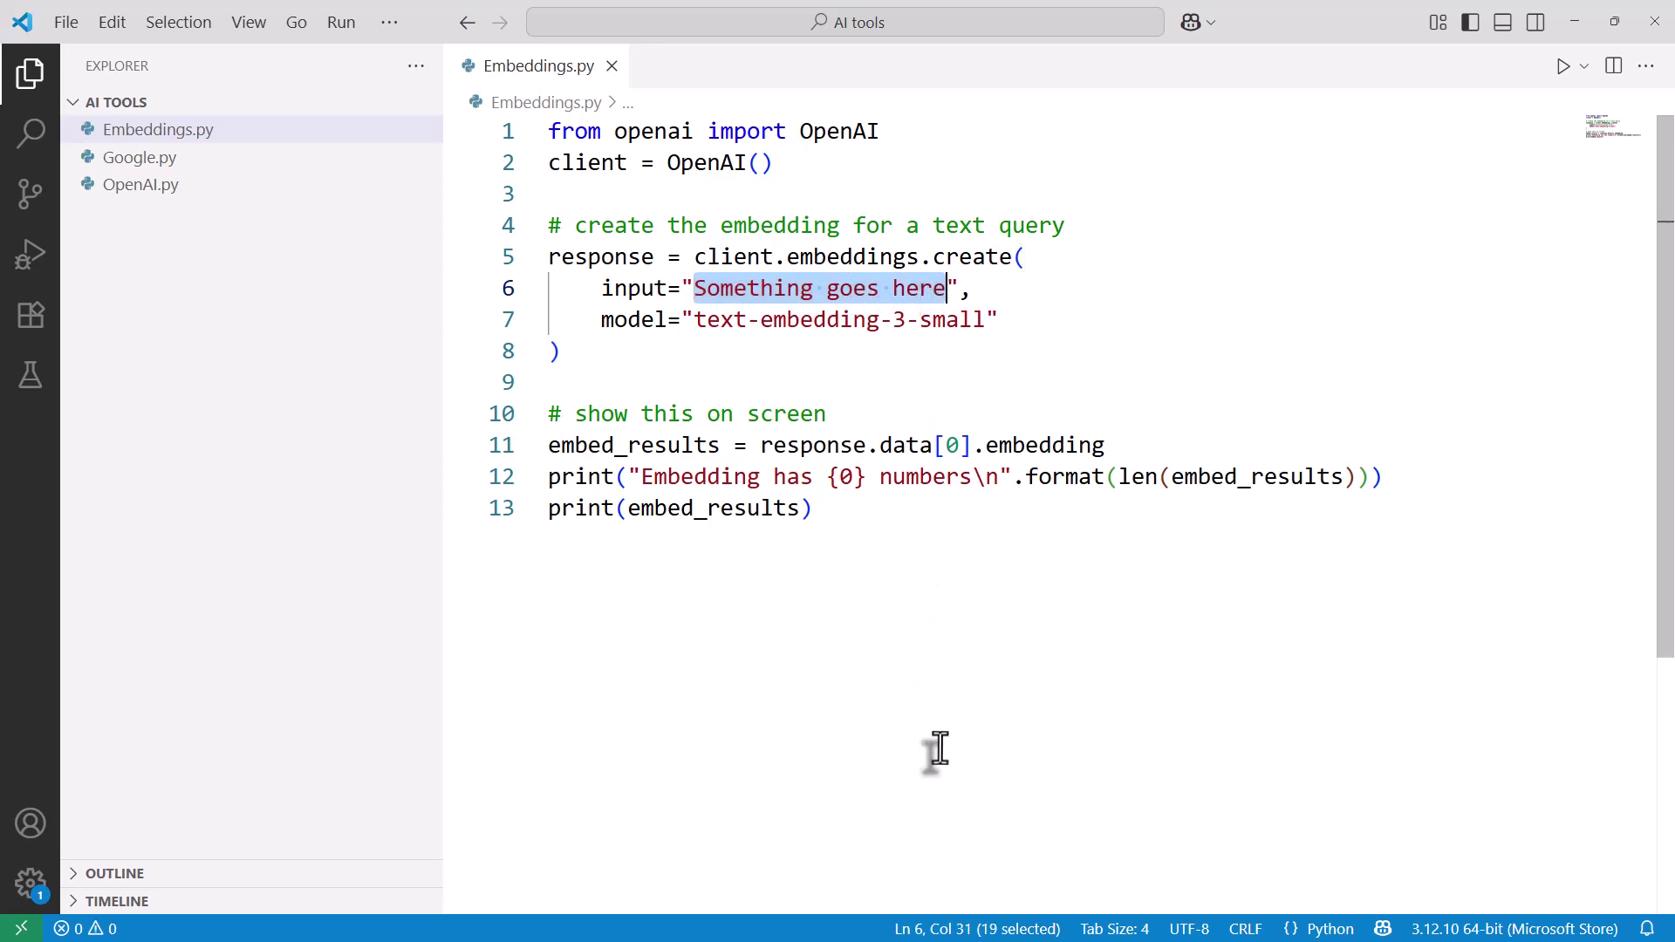
pyautogui.write('Write a ')
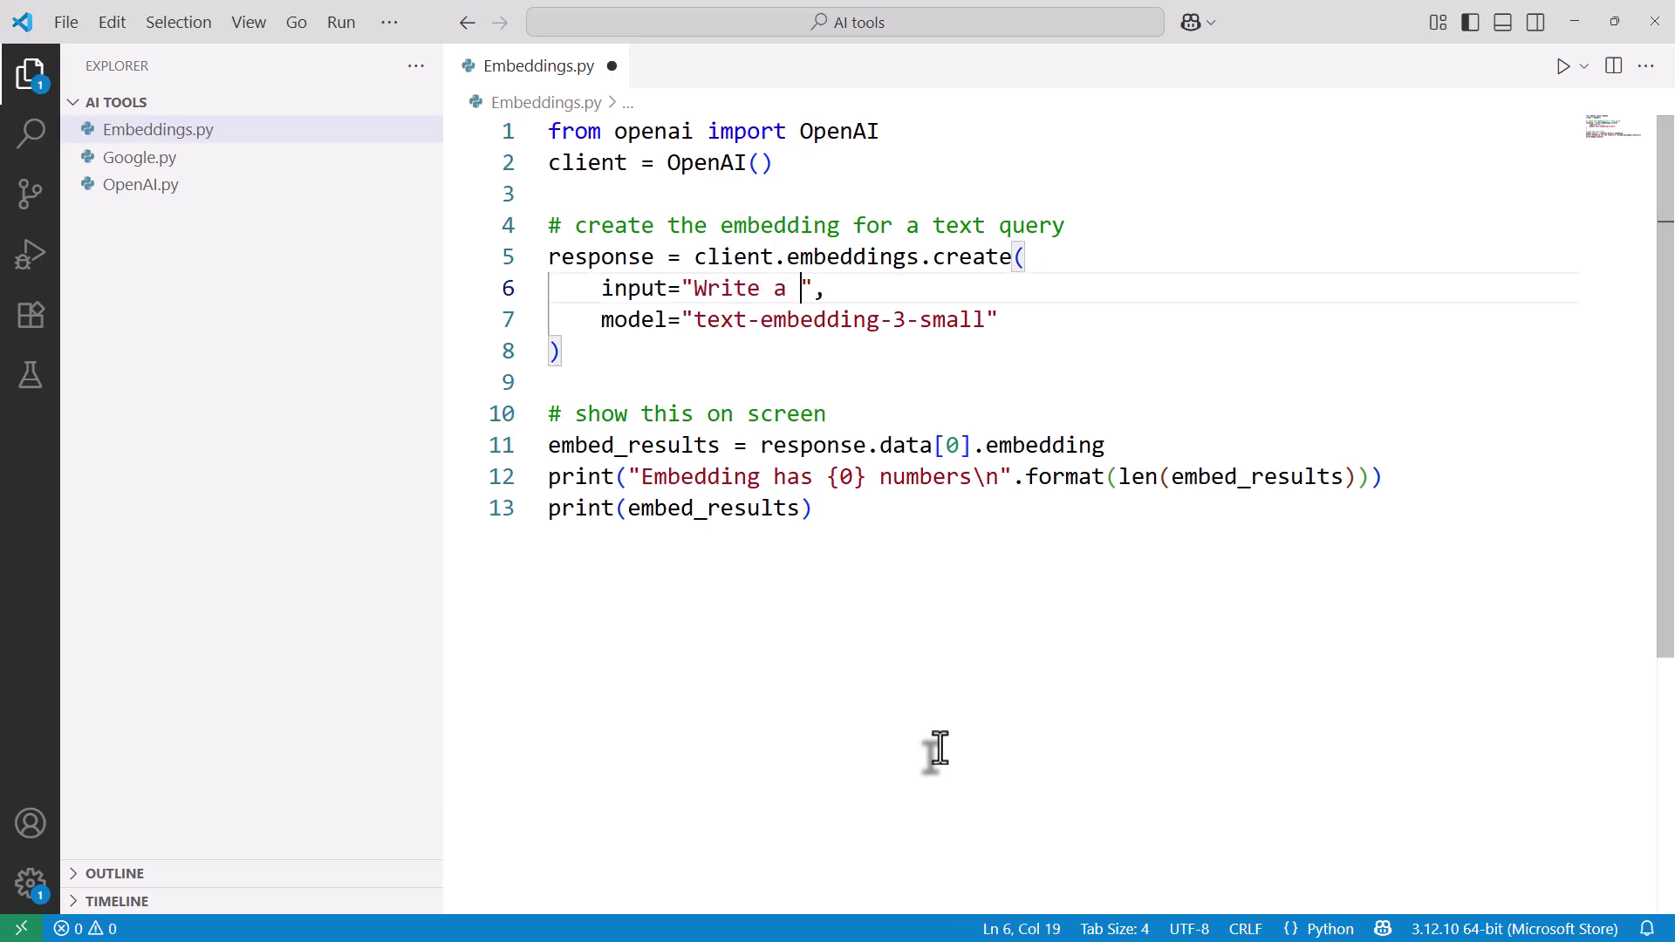
pyautogui.write('haiku about an')
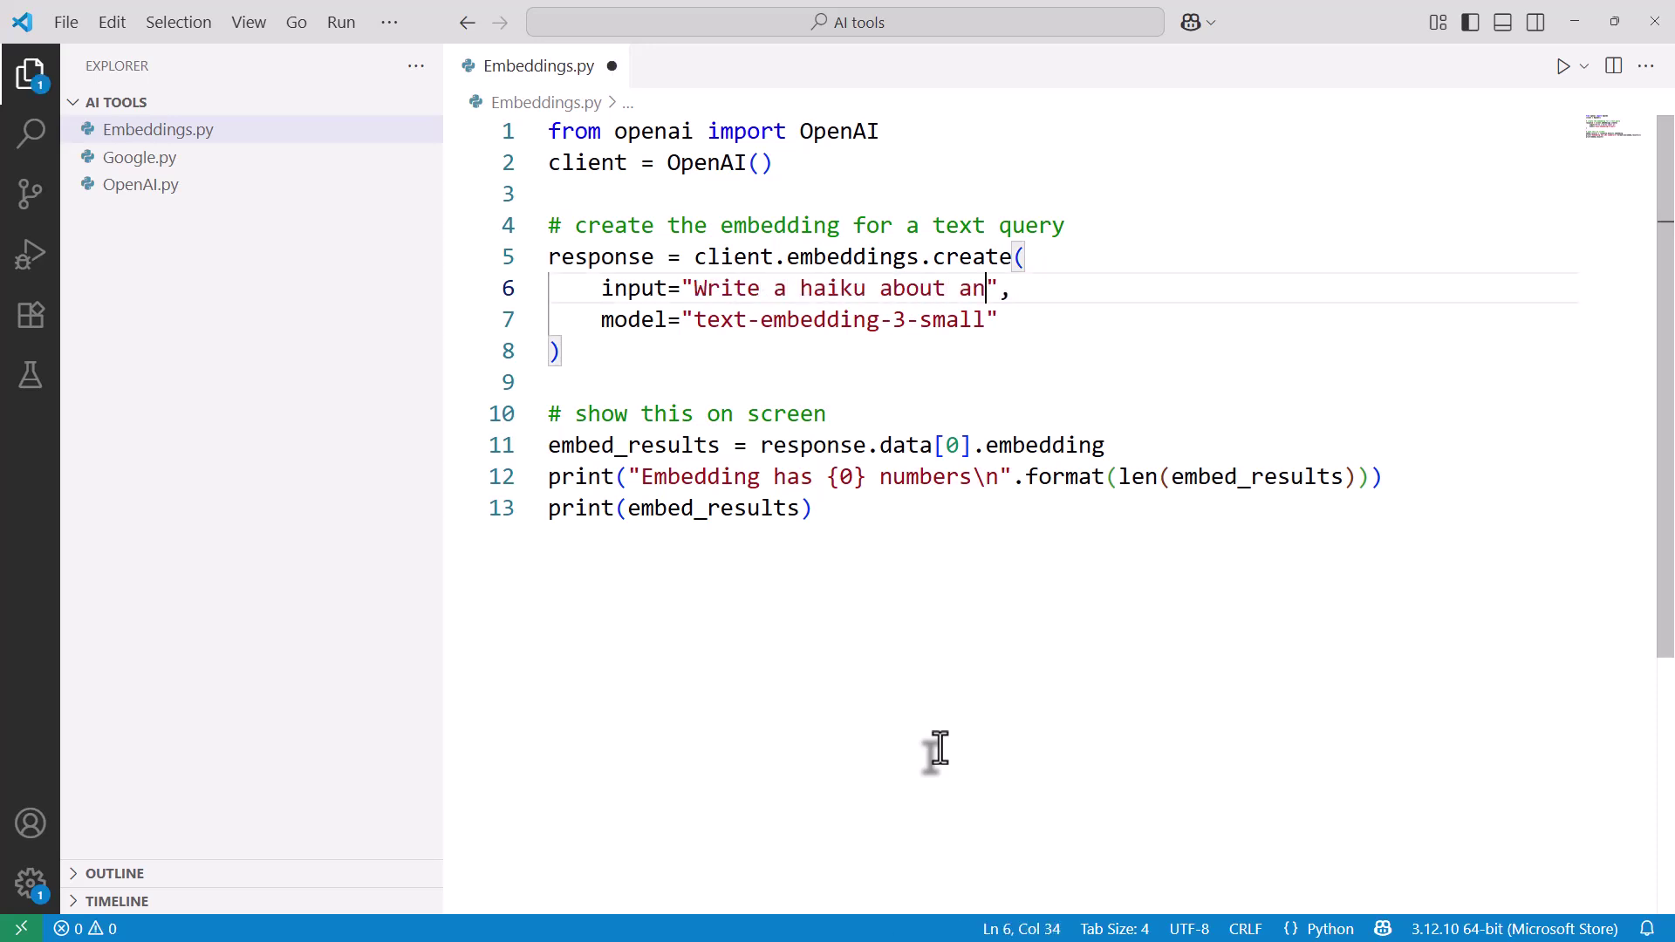
pyautogui.write(' owl')
pyautogui.click(1586, 68)
pyautogui.click(1480, 103)
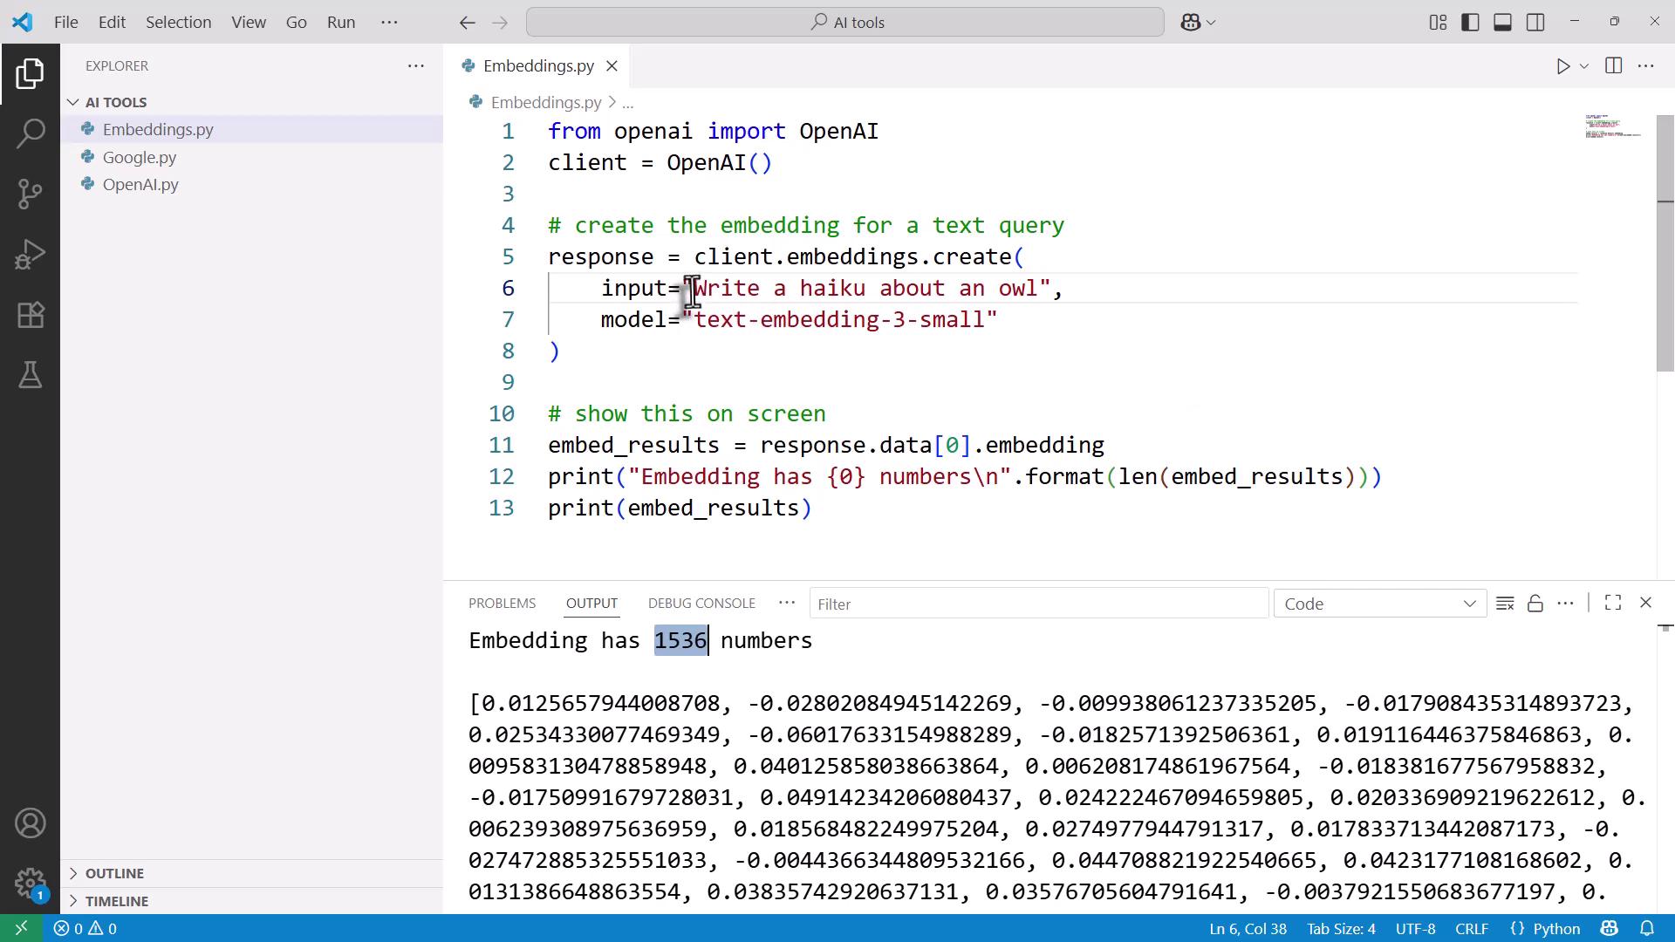
pyautogui.moveTo(694, 288); pyautogui.dragTo(1040, 288)
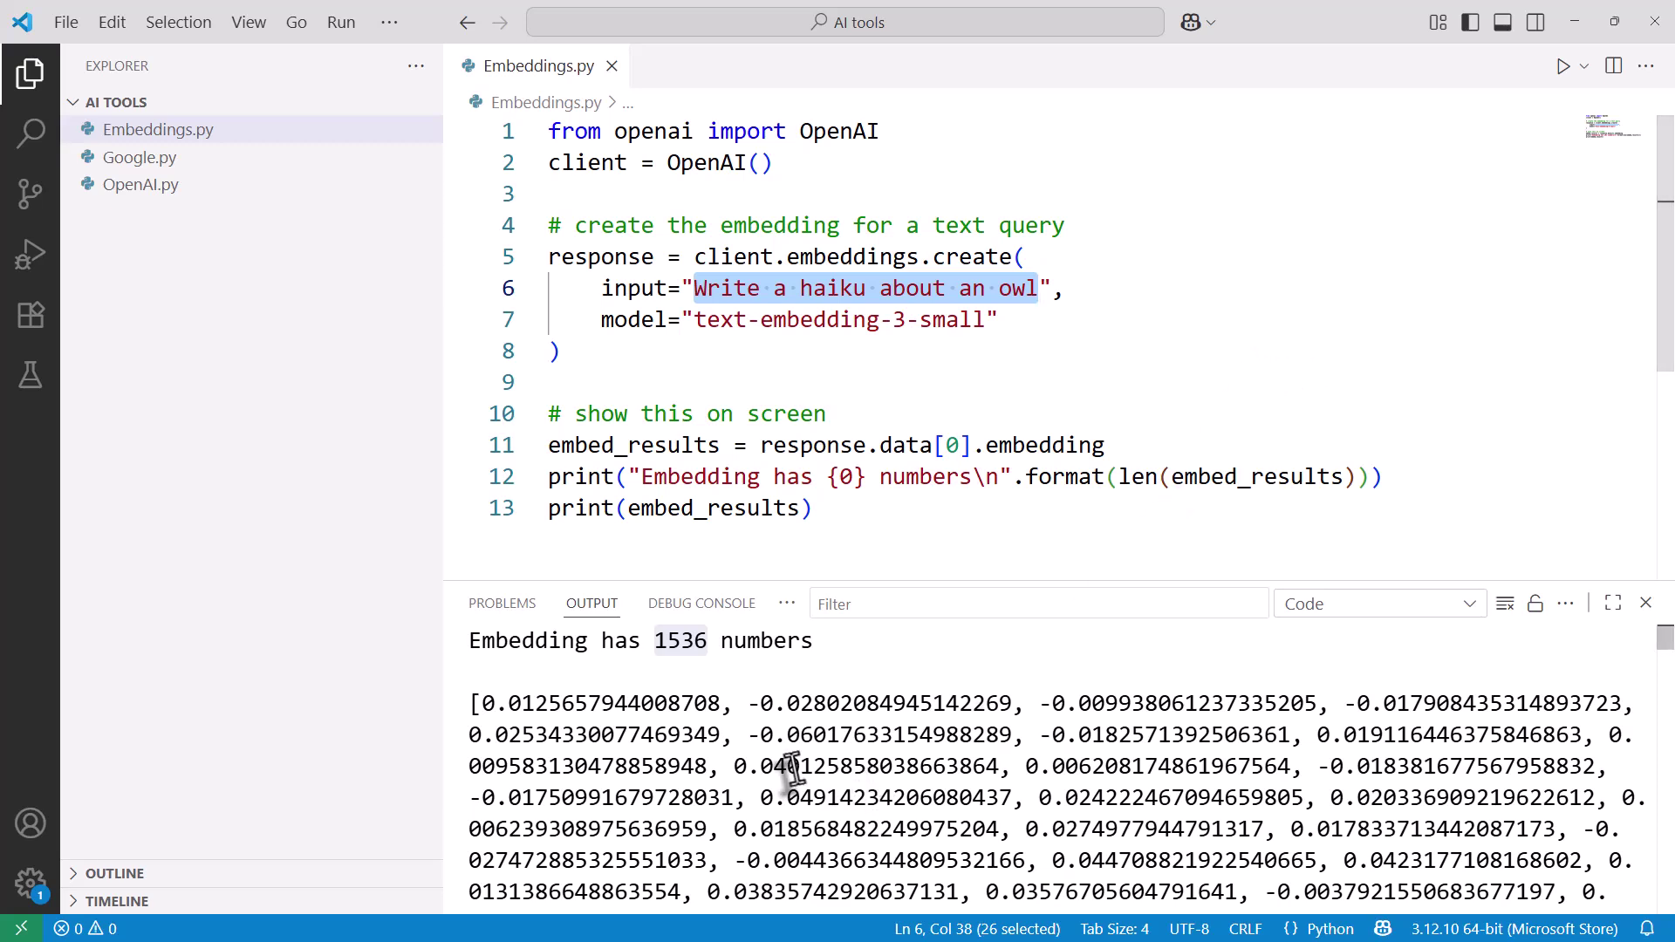
pyautogui.scroll(-5, 790, 766)
pyautogui.scroll(-6, 789, 766)
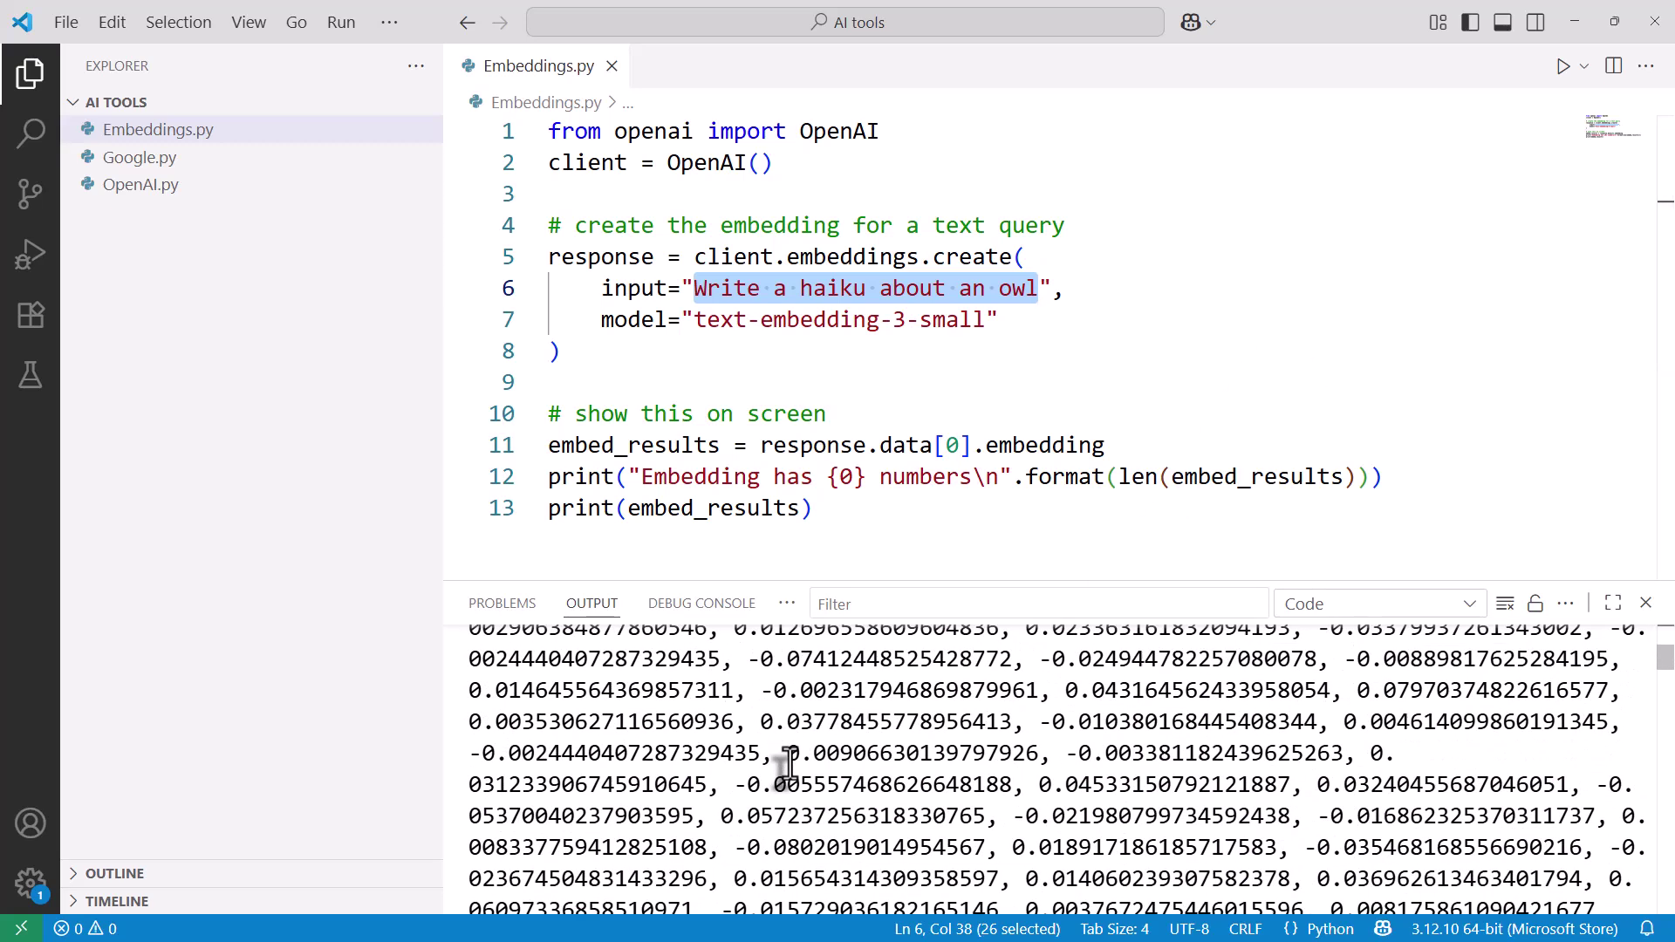
pyautogui.scroll(-6, 788, 766)
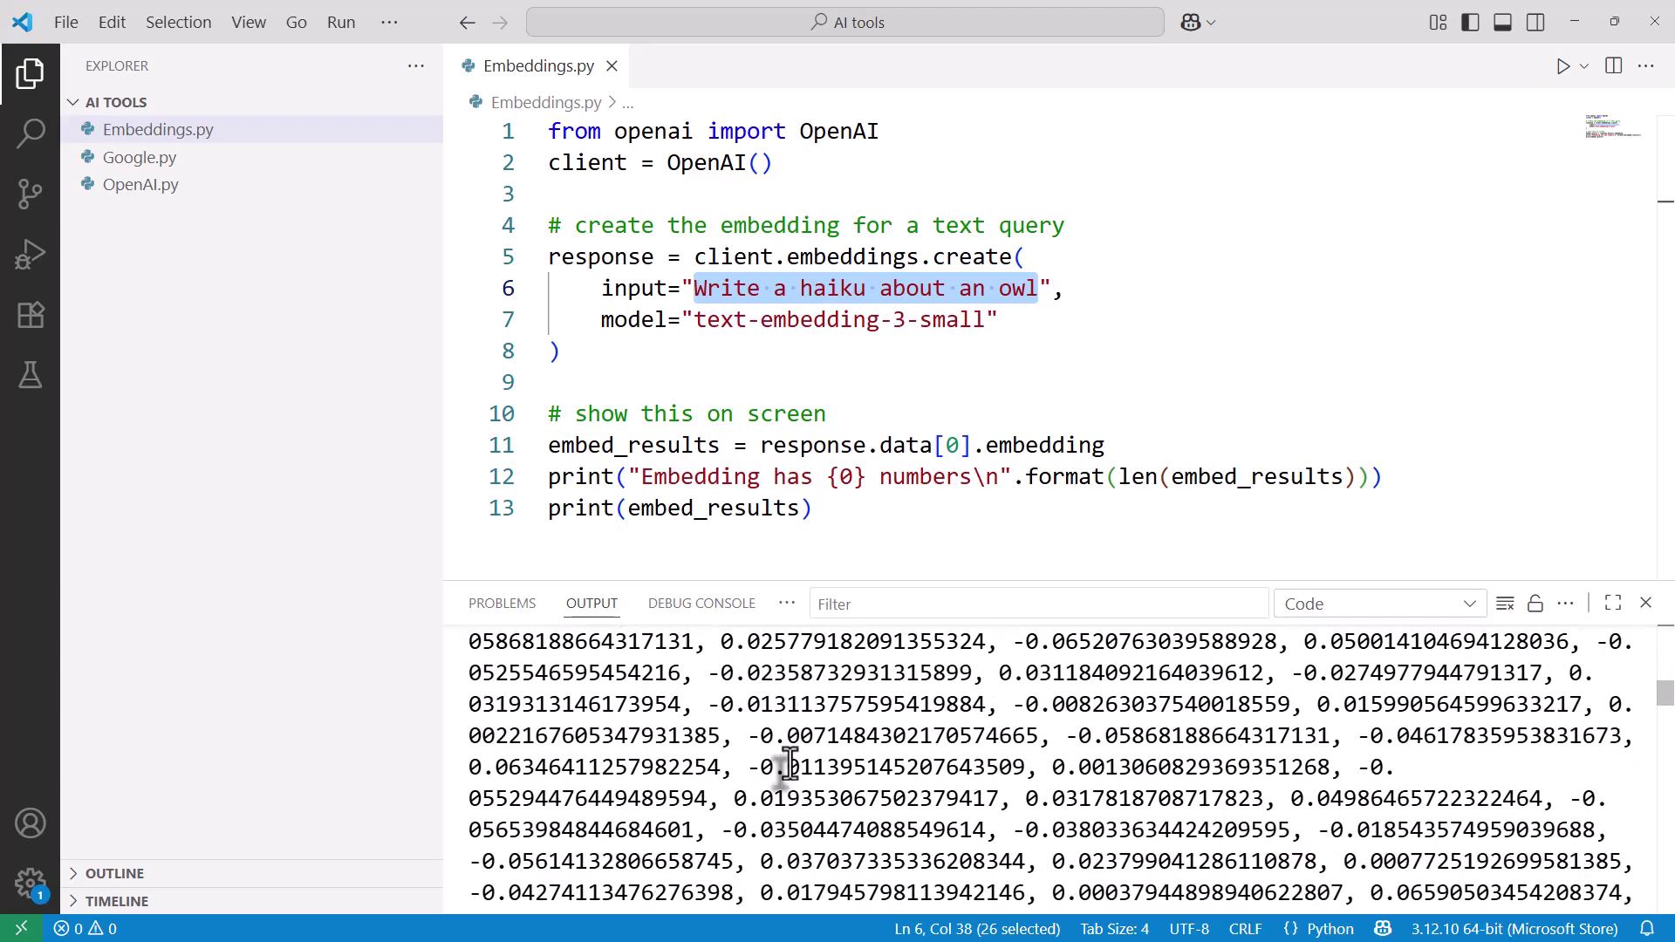
pyautogui.scroll(-6, 788, 766)
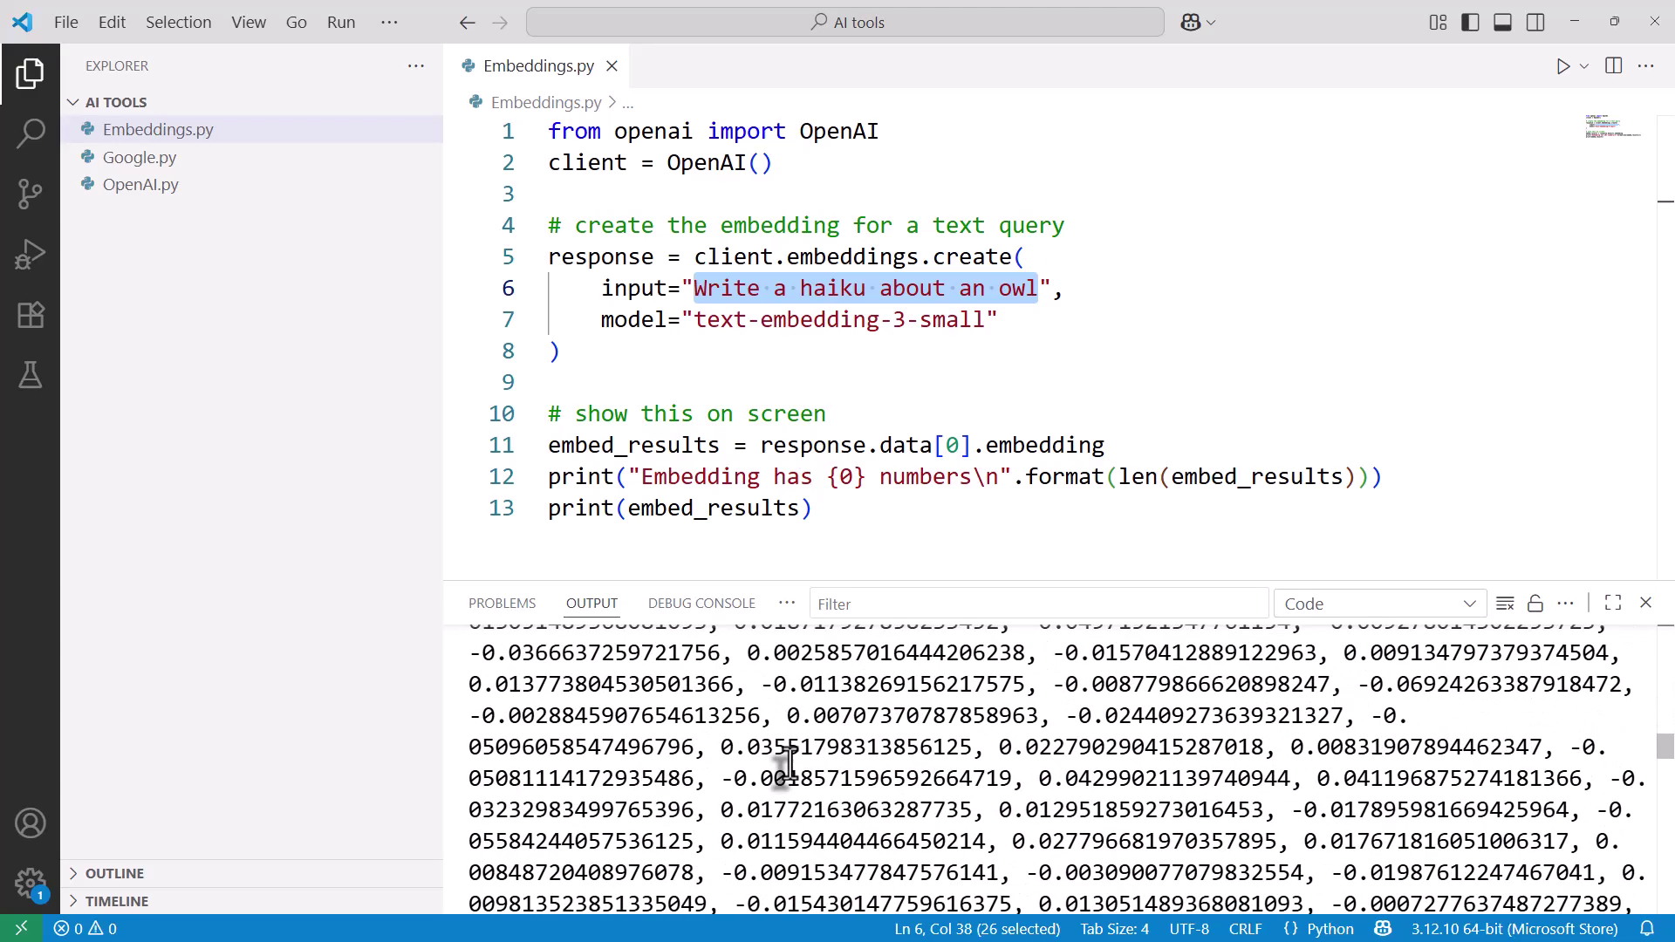
pyautogui.scroll(-6, 788, 766)
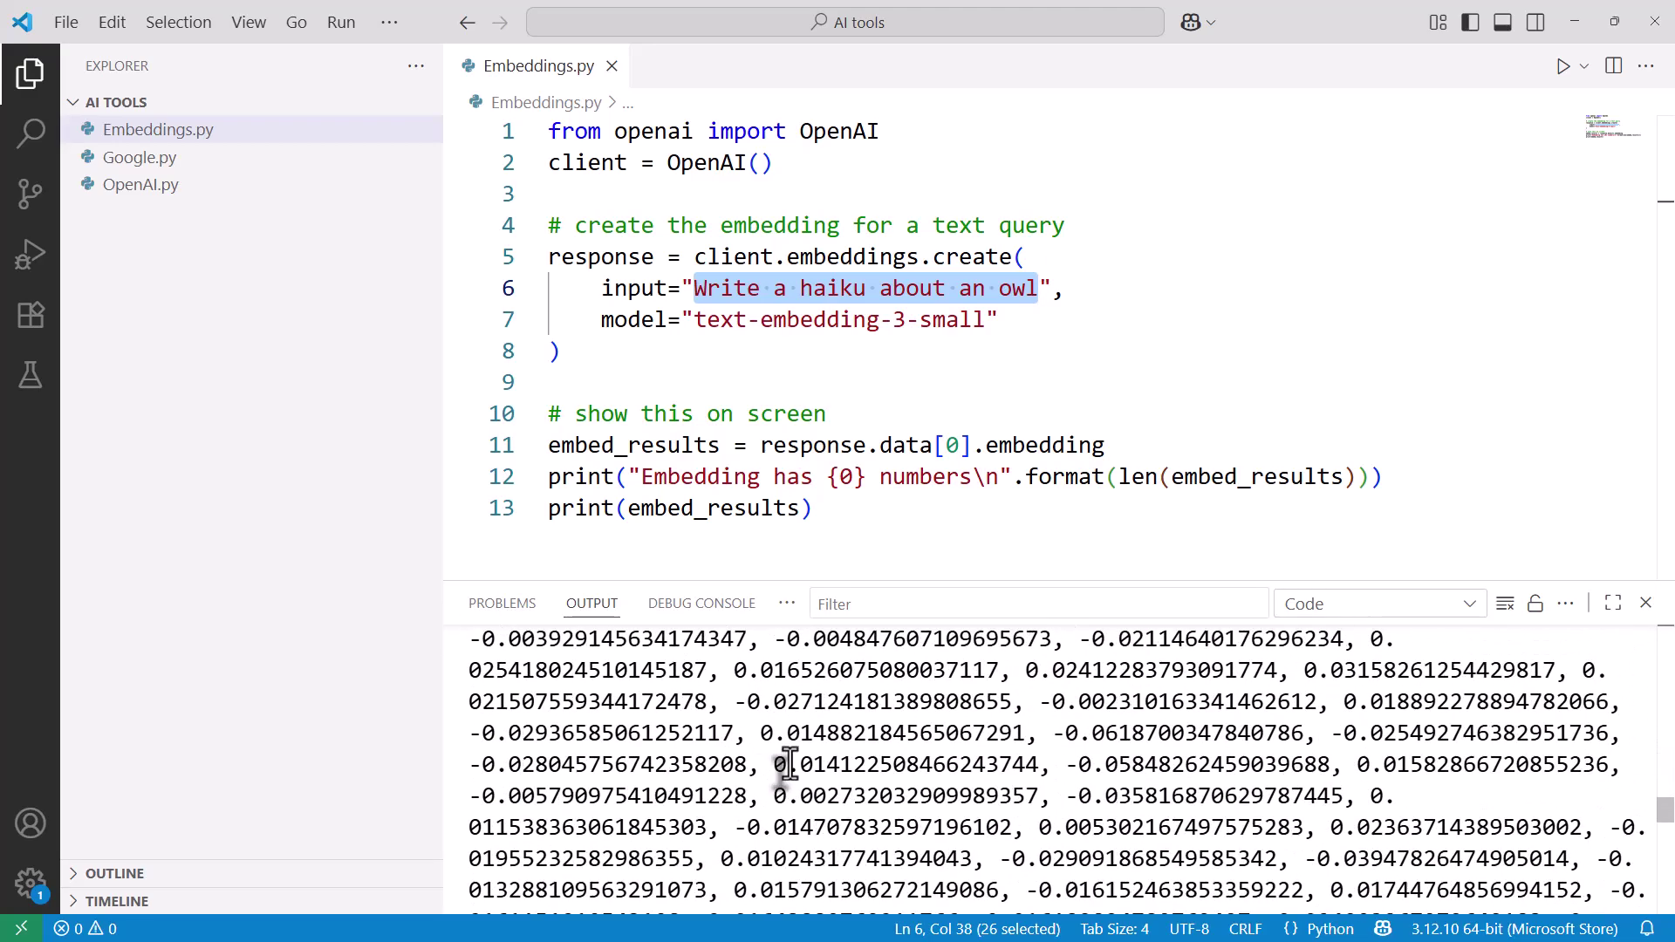
pyautogui.scroll(-6, 787, 766)
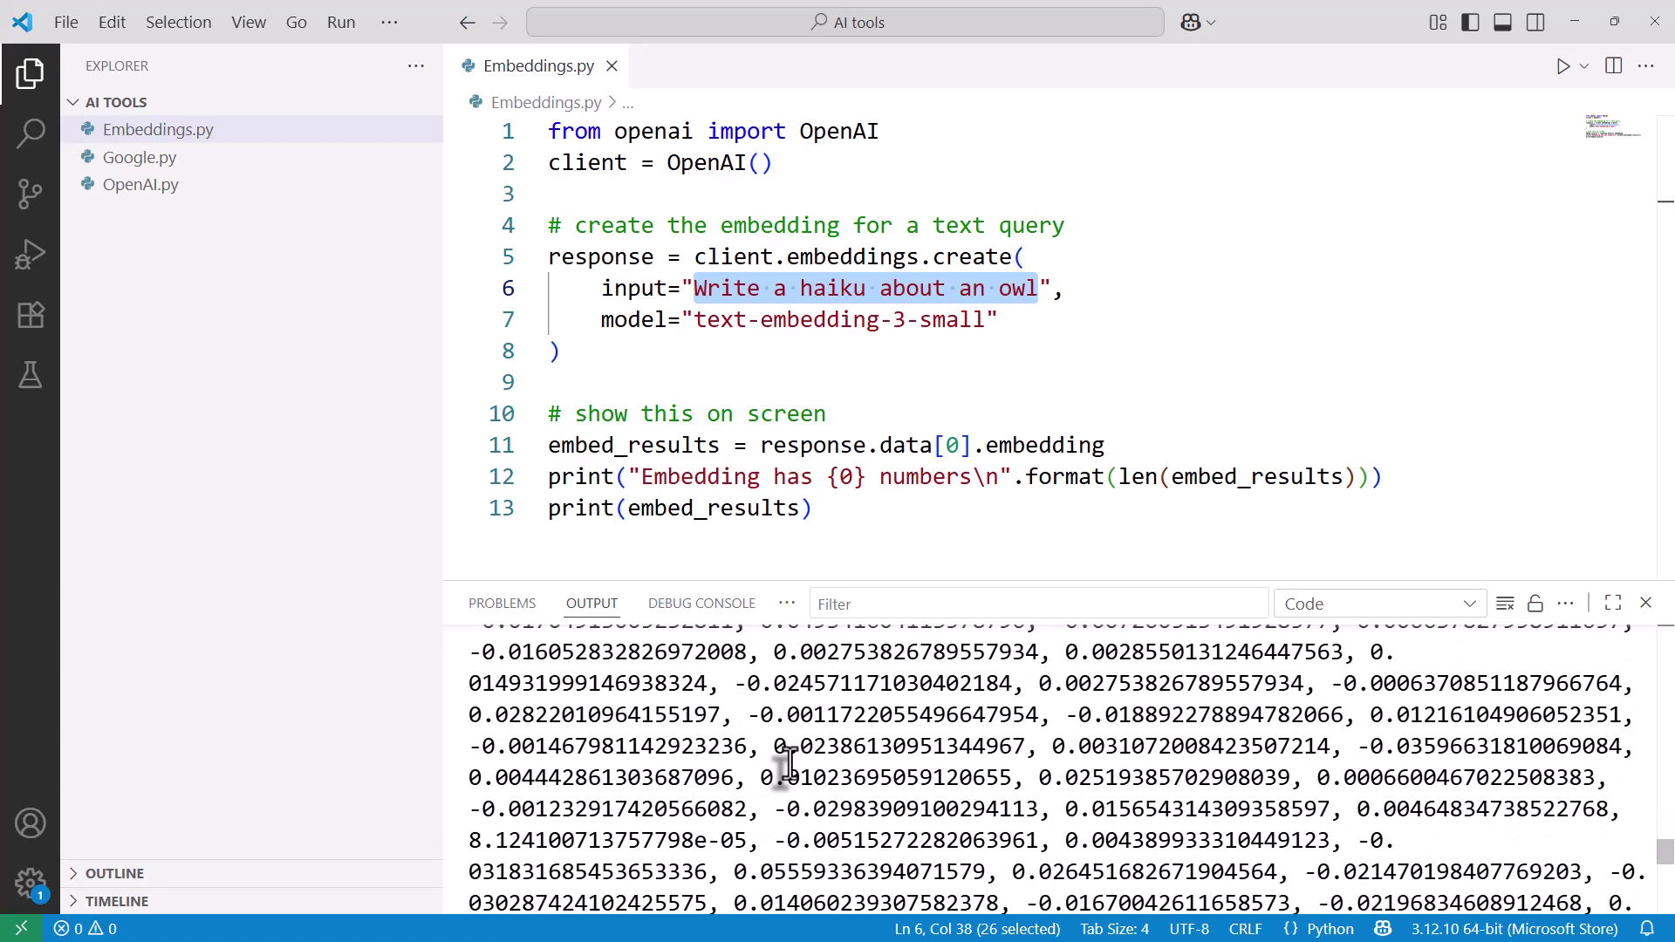
pyautogui.scroll(-6, 787, 766)
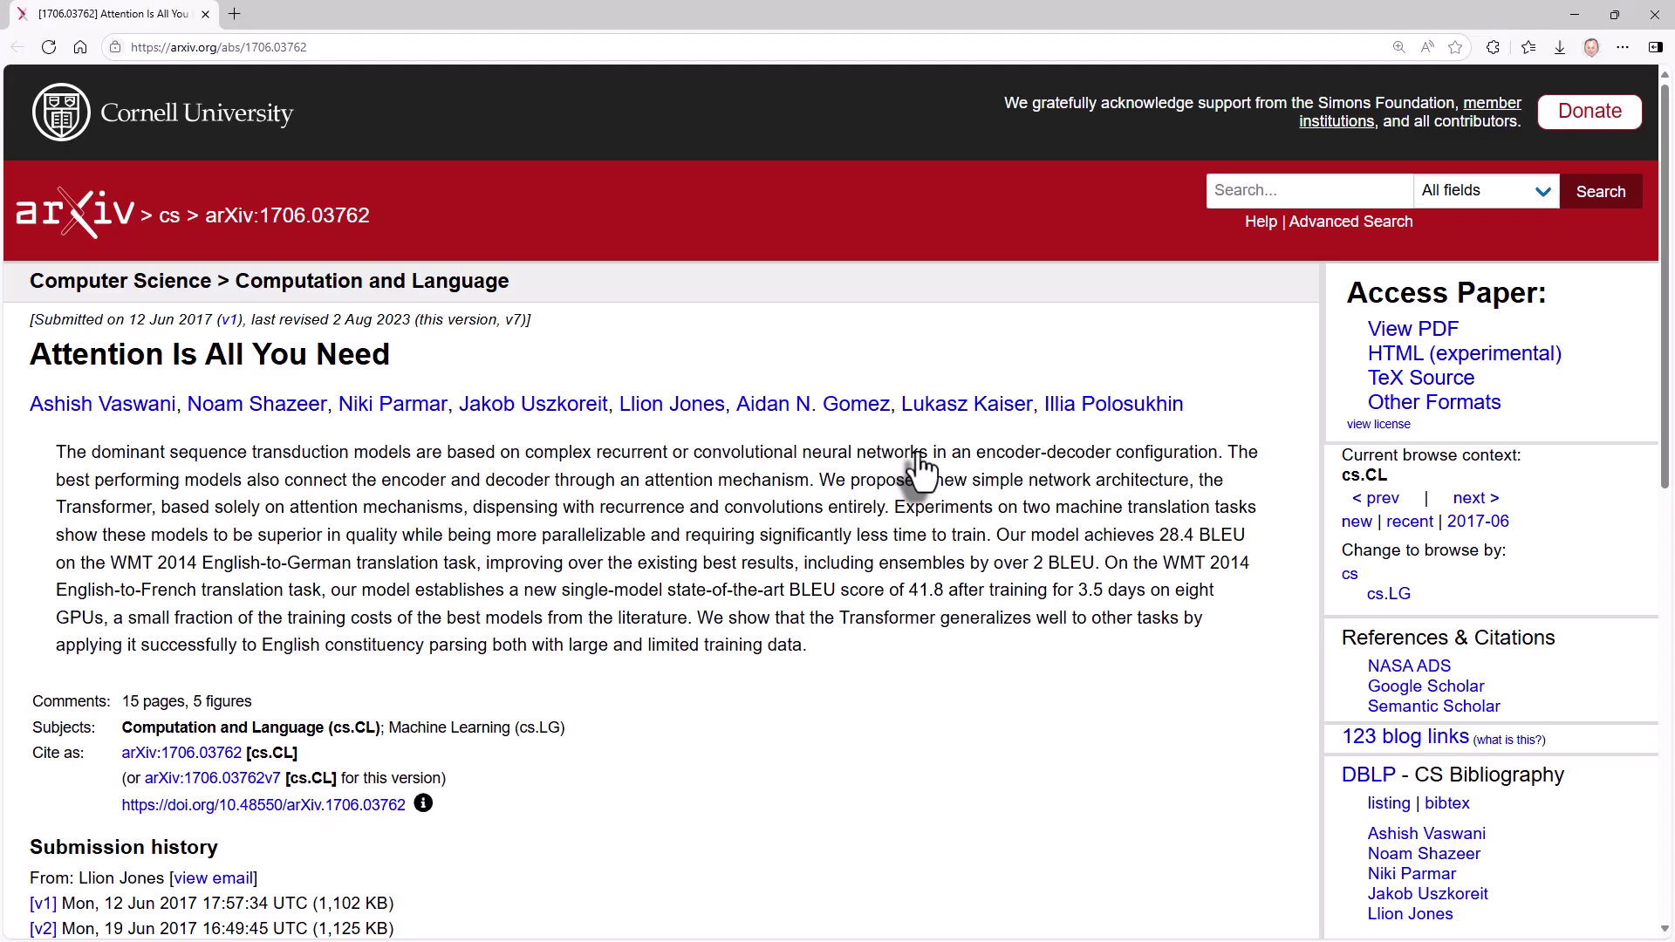
pyautogui.scroll(-2, 929, 586)
pyautogui.scroll(-8, 930, 587)
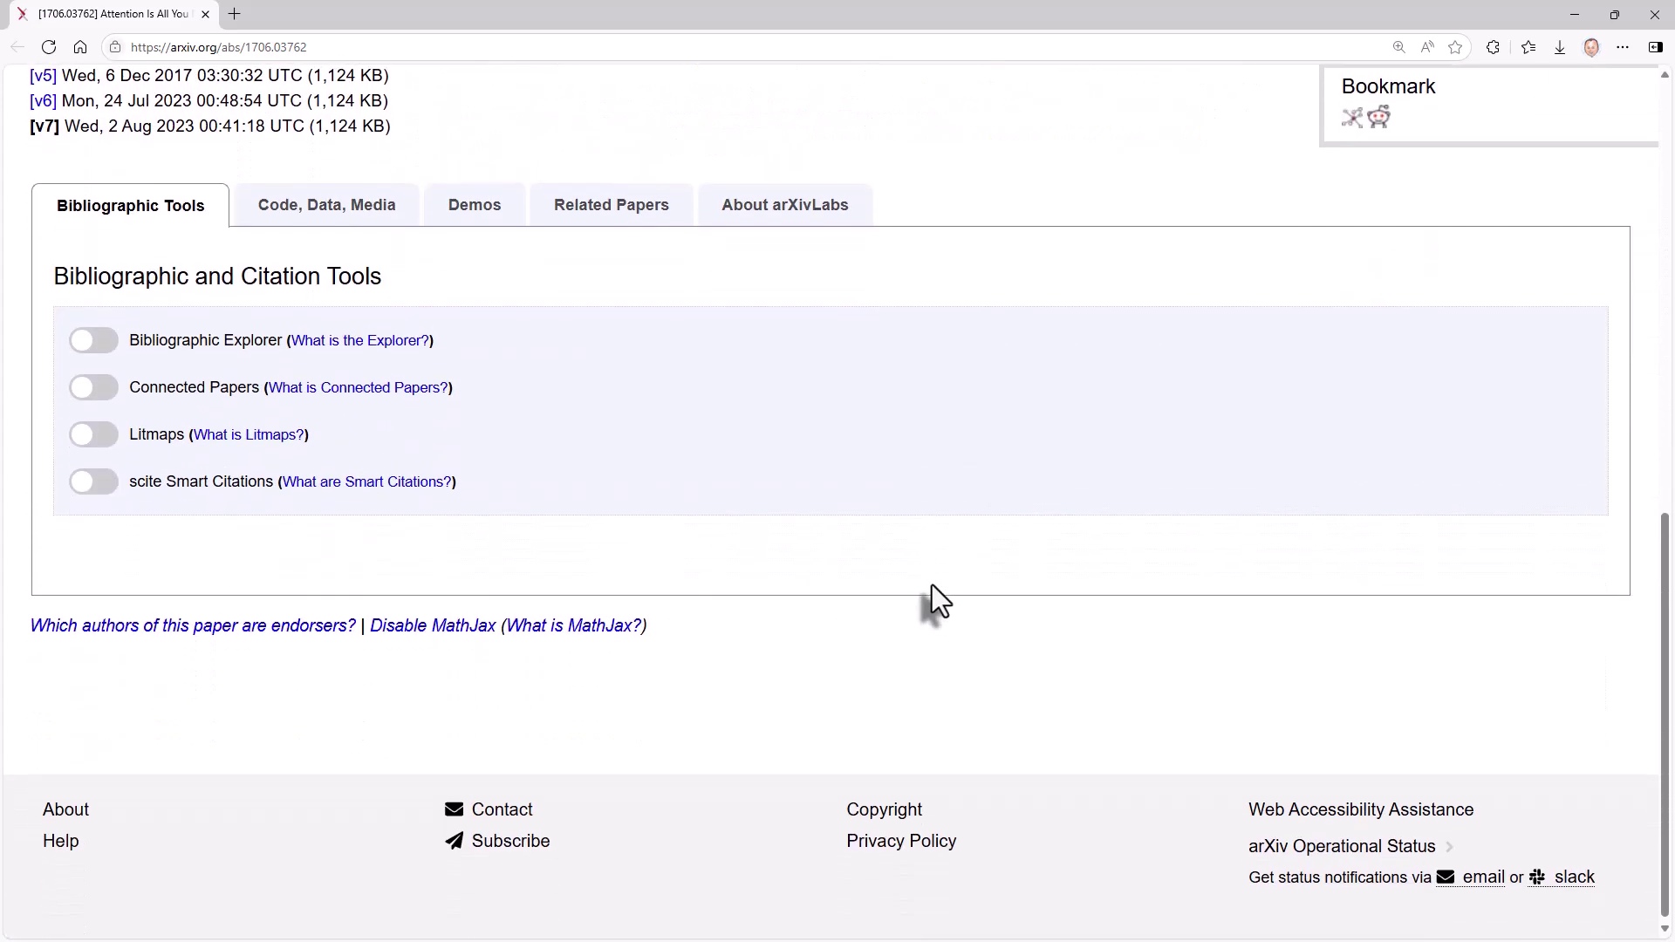
pyautogui.scroll(10, 932, 586)
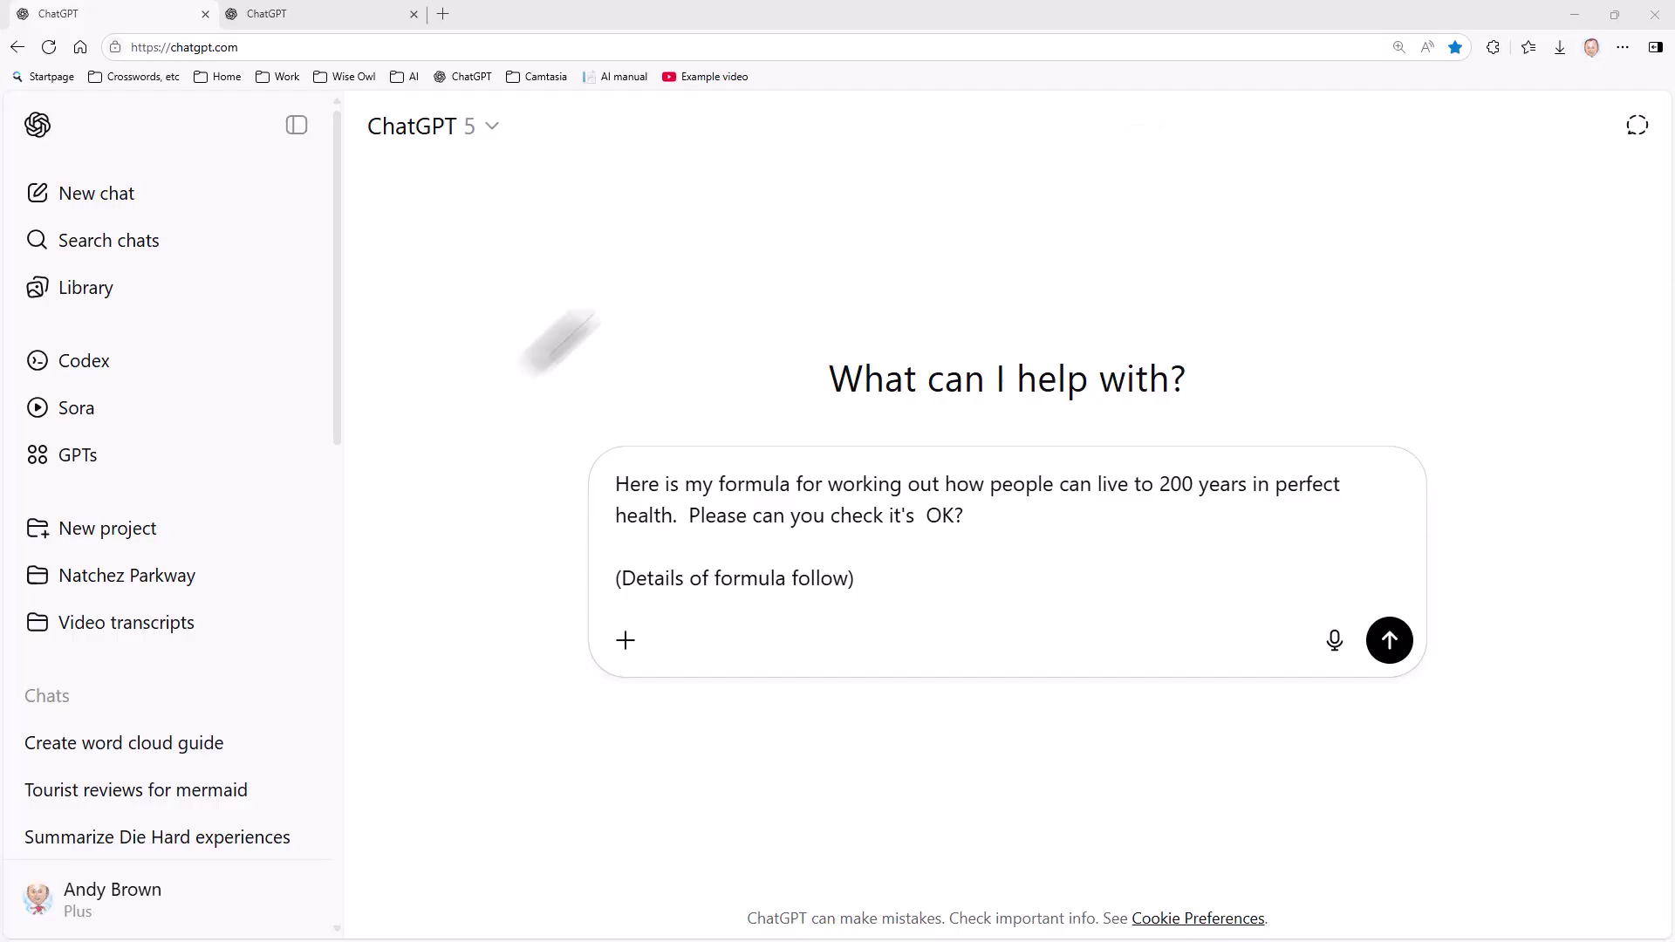
# Zoom to 200%, return to the chat tab holding the formula prompt, and delete that drafted prompt.
pyautogui.hotkey('ctrl', '+')
pyautogui.hotkey('ctrl', '+')
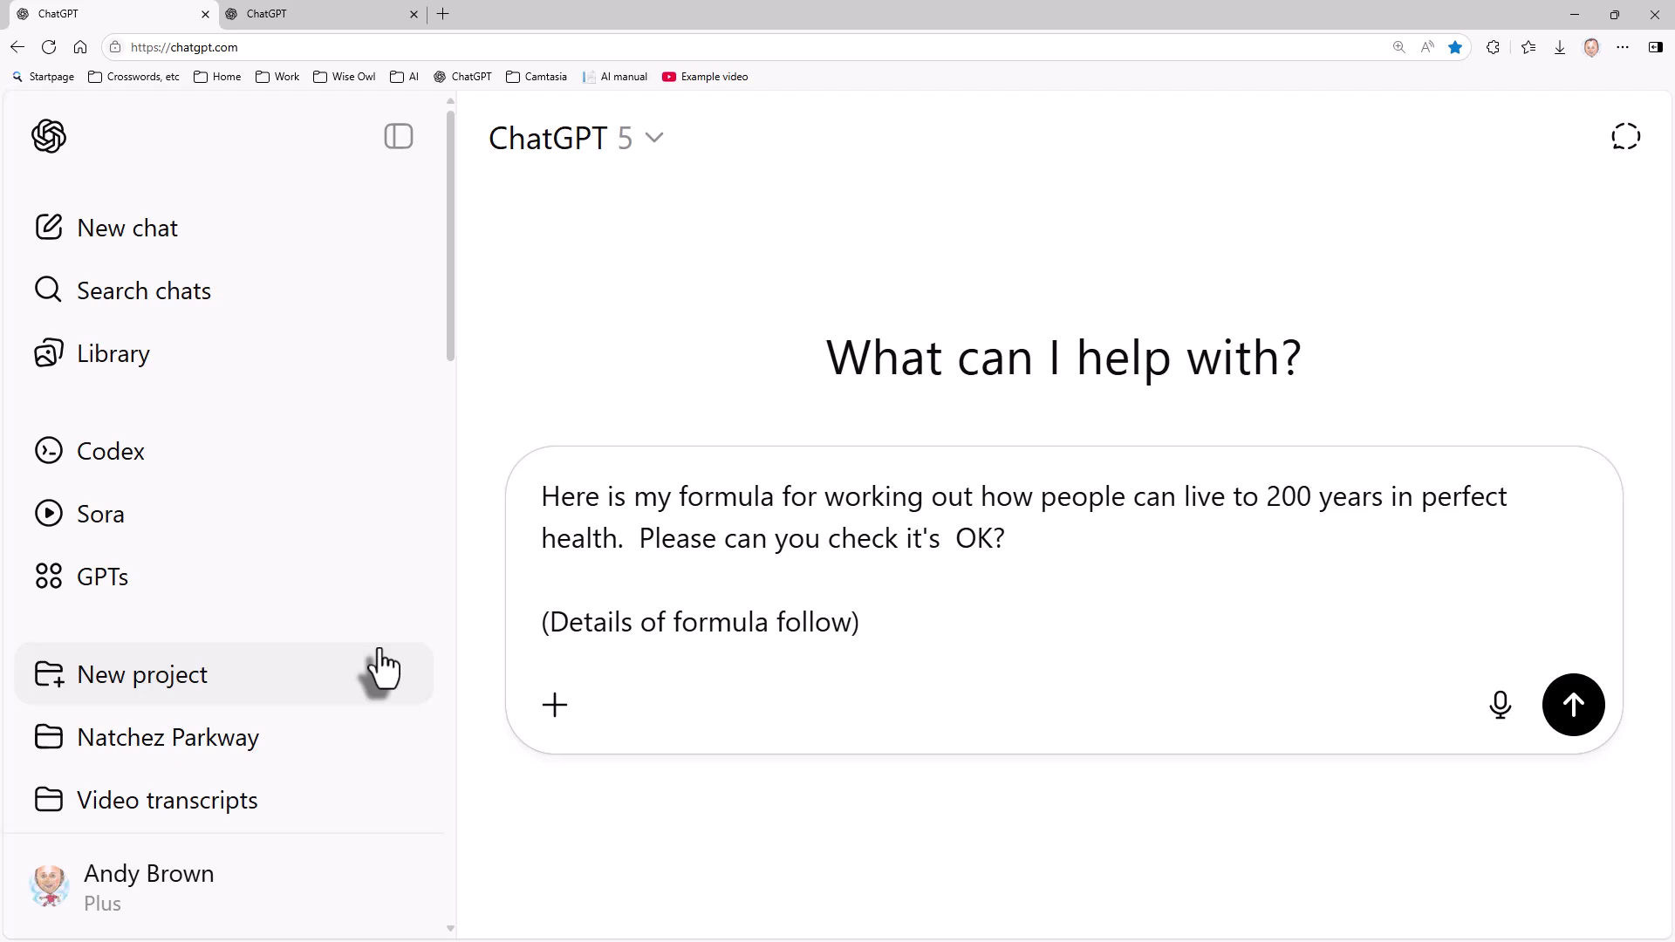
pyautogui.click(323, 19)
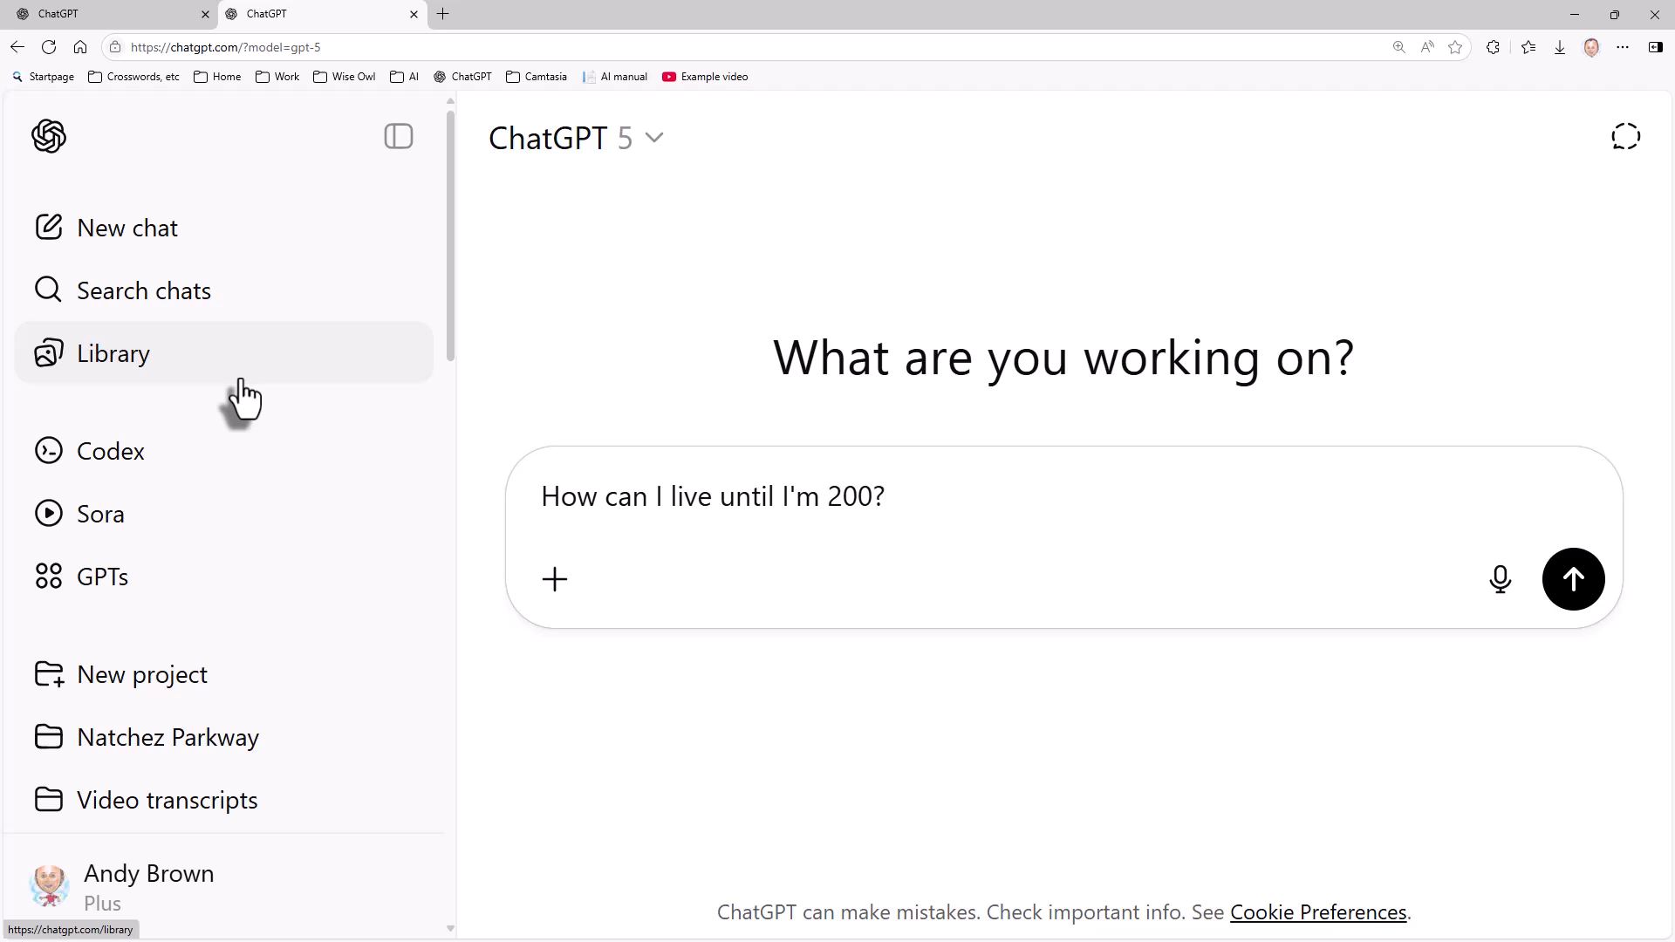
pyautogui.click(129, 14)
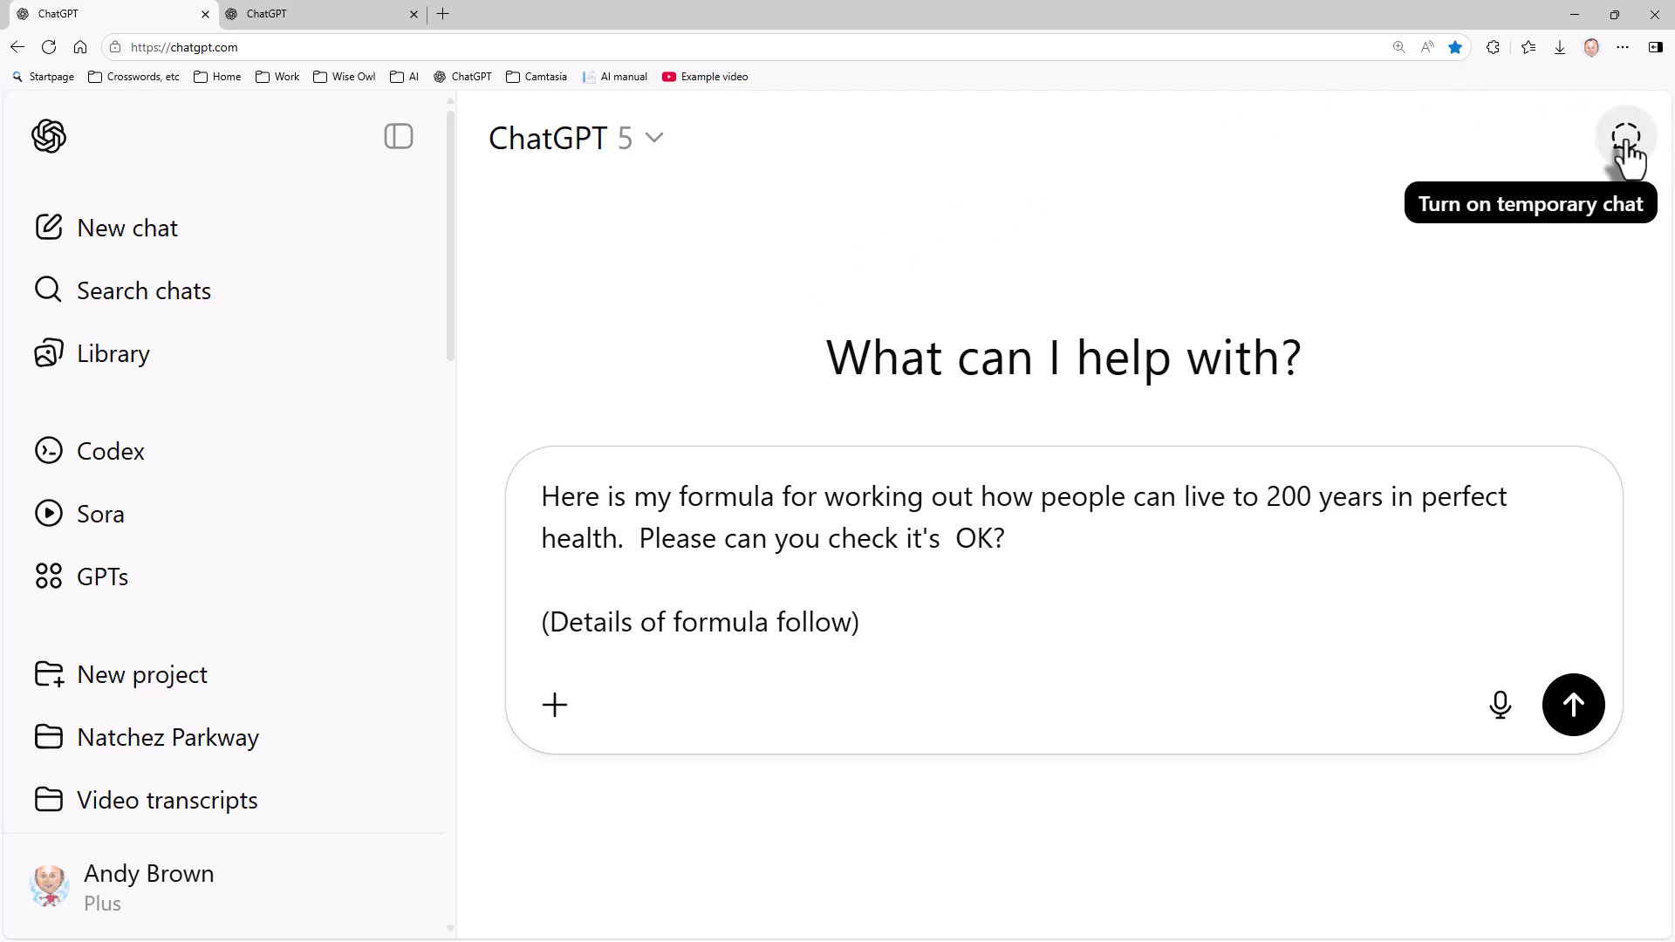
pyautogui.click(1059, 643)
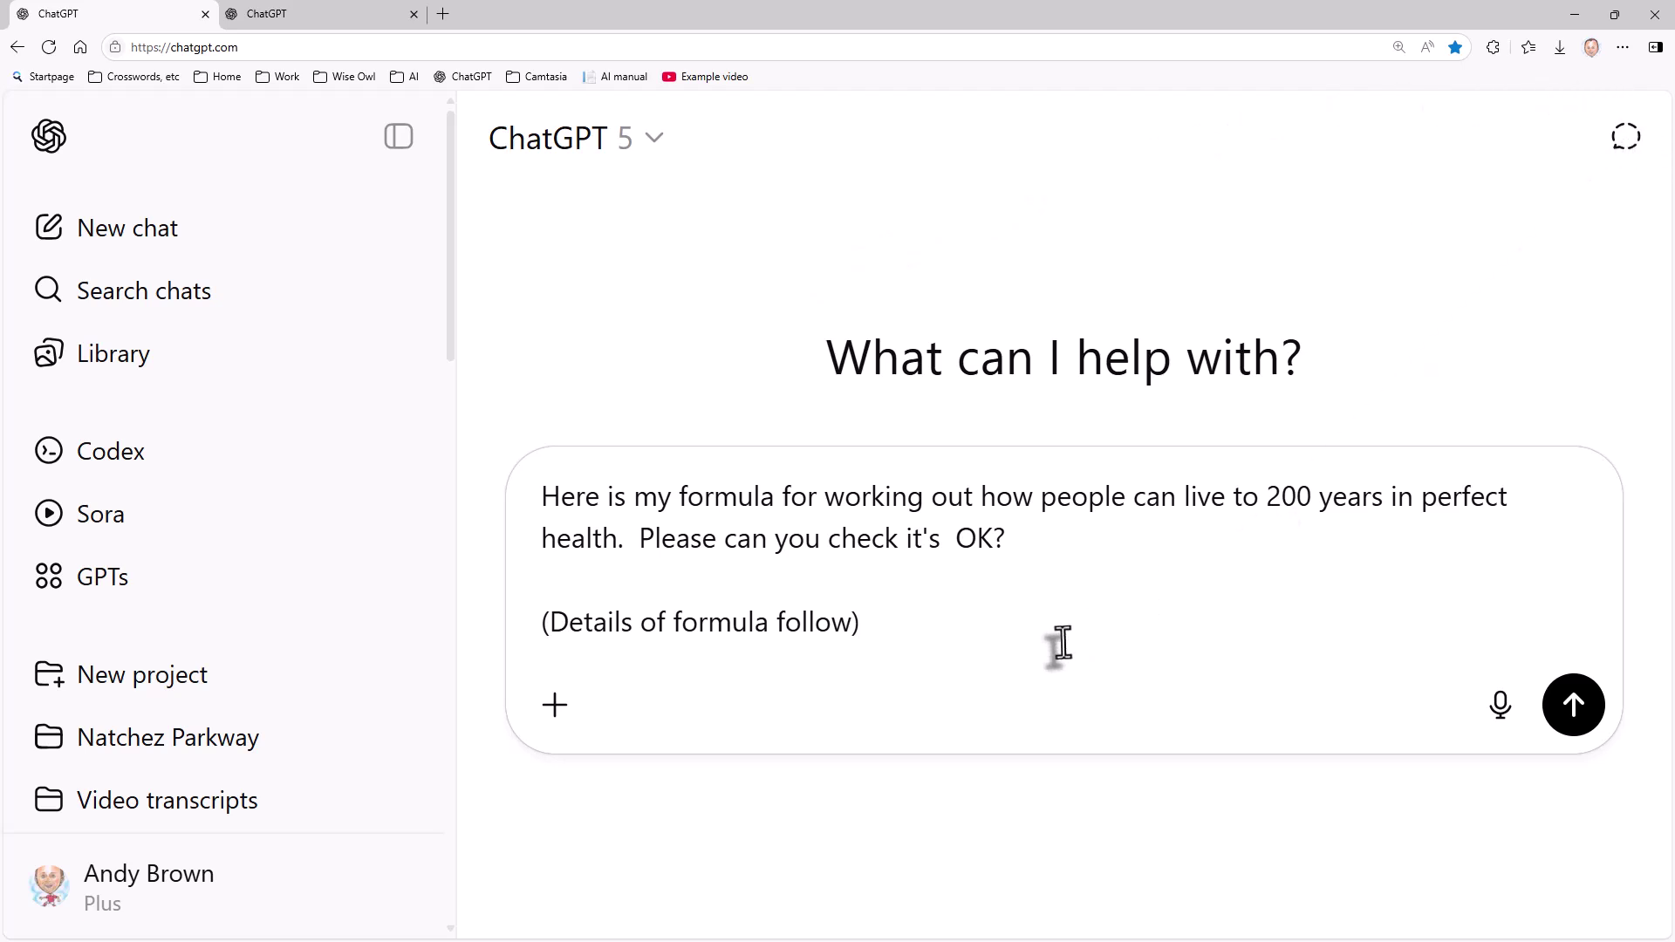
pyautogui.hotkey('ctrl', 'a')
pyautogui.press('BackSpace')
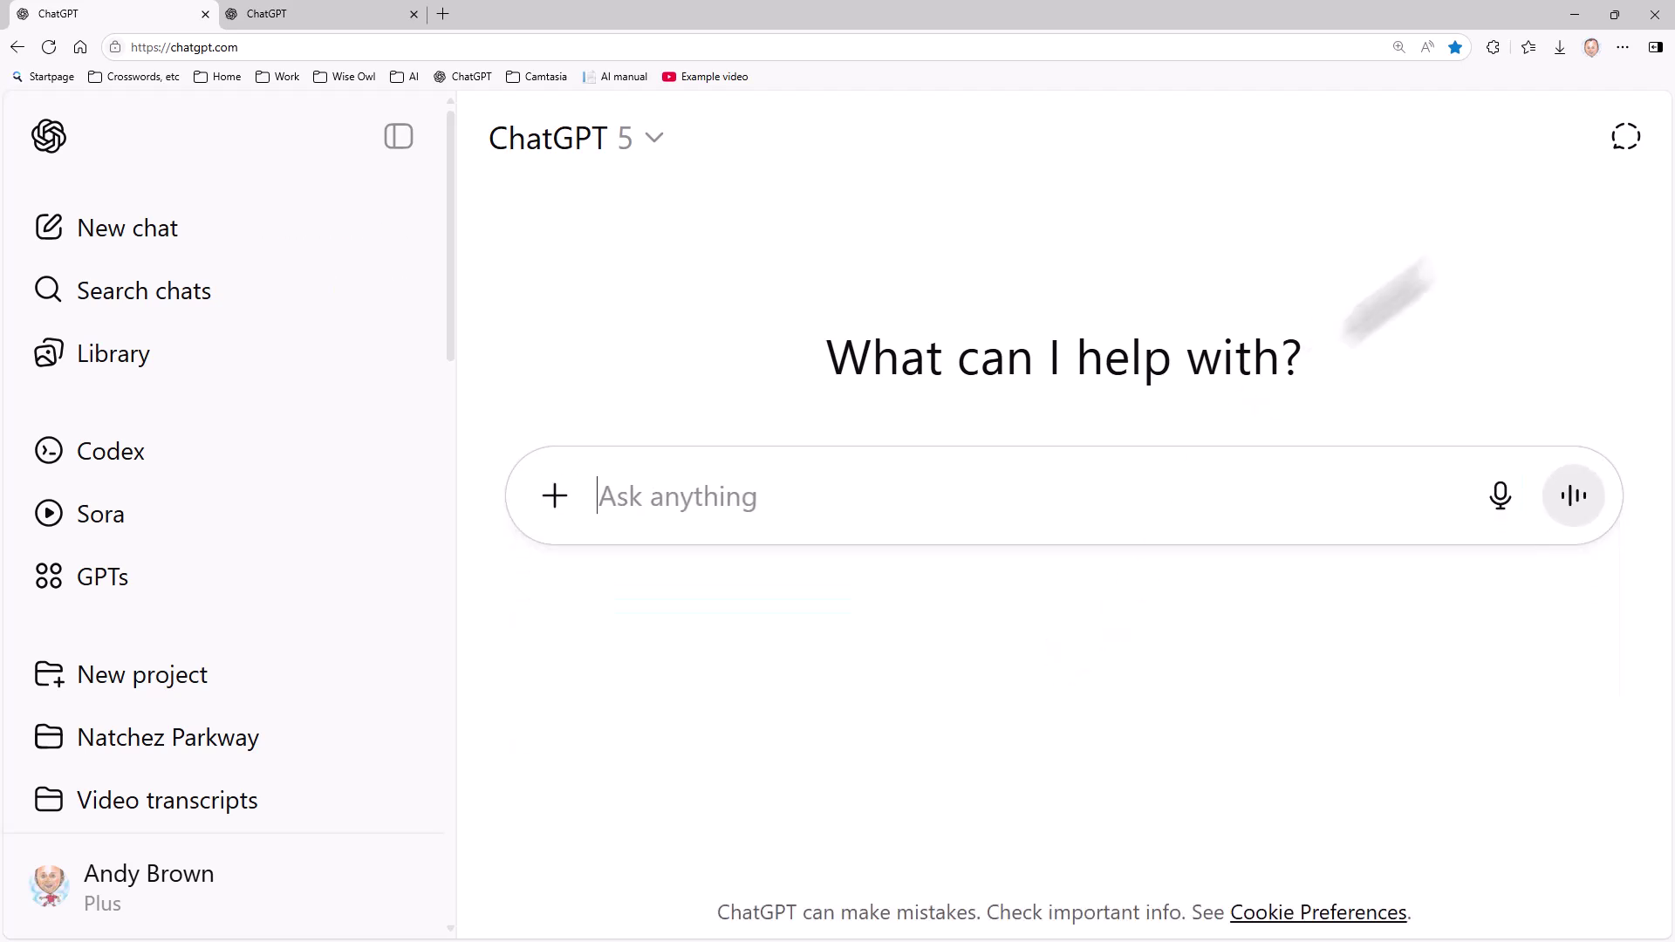
pyautogui.click(1627, 140)
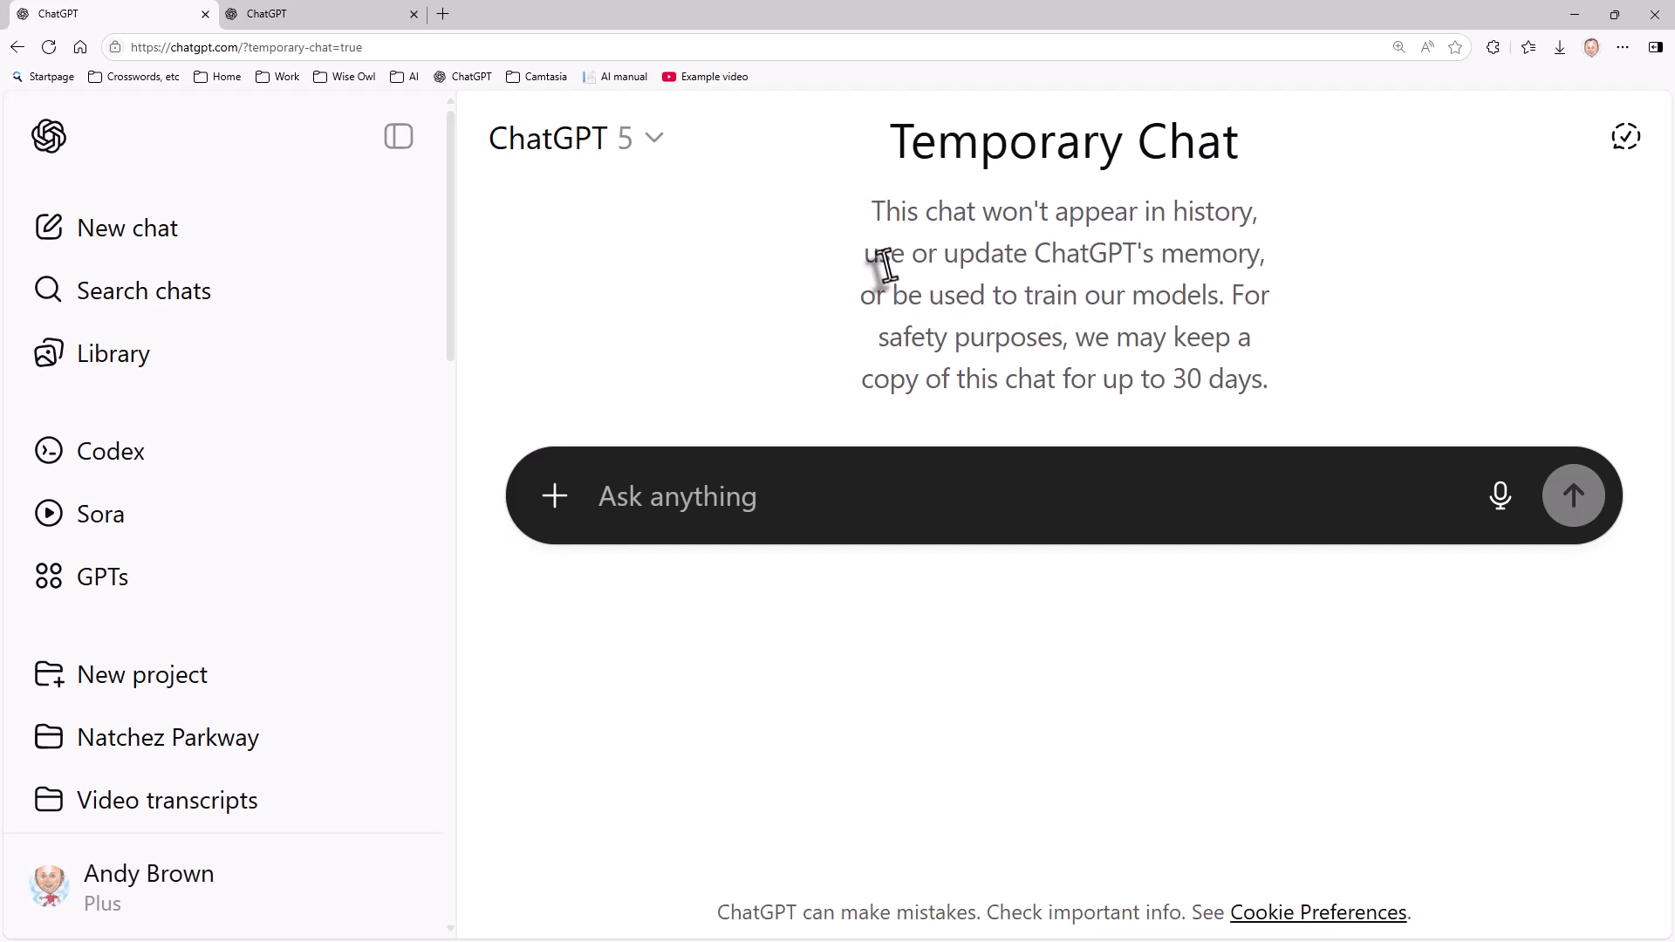
pyautogui.moveTo(862, 255); pyautogui.dragTo(1253, 262)
pyautogui.moveTo(852, 296); pyautogui.dragTo(1218, 297)
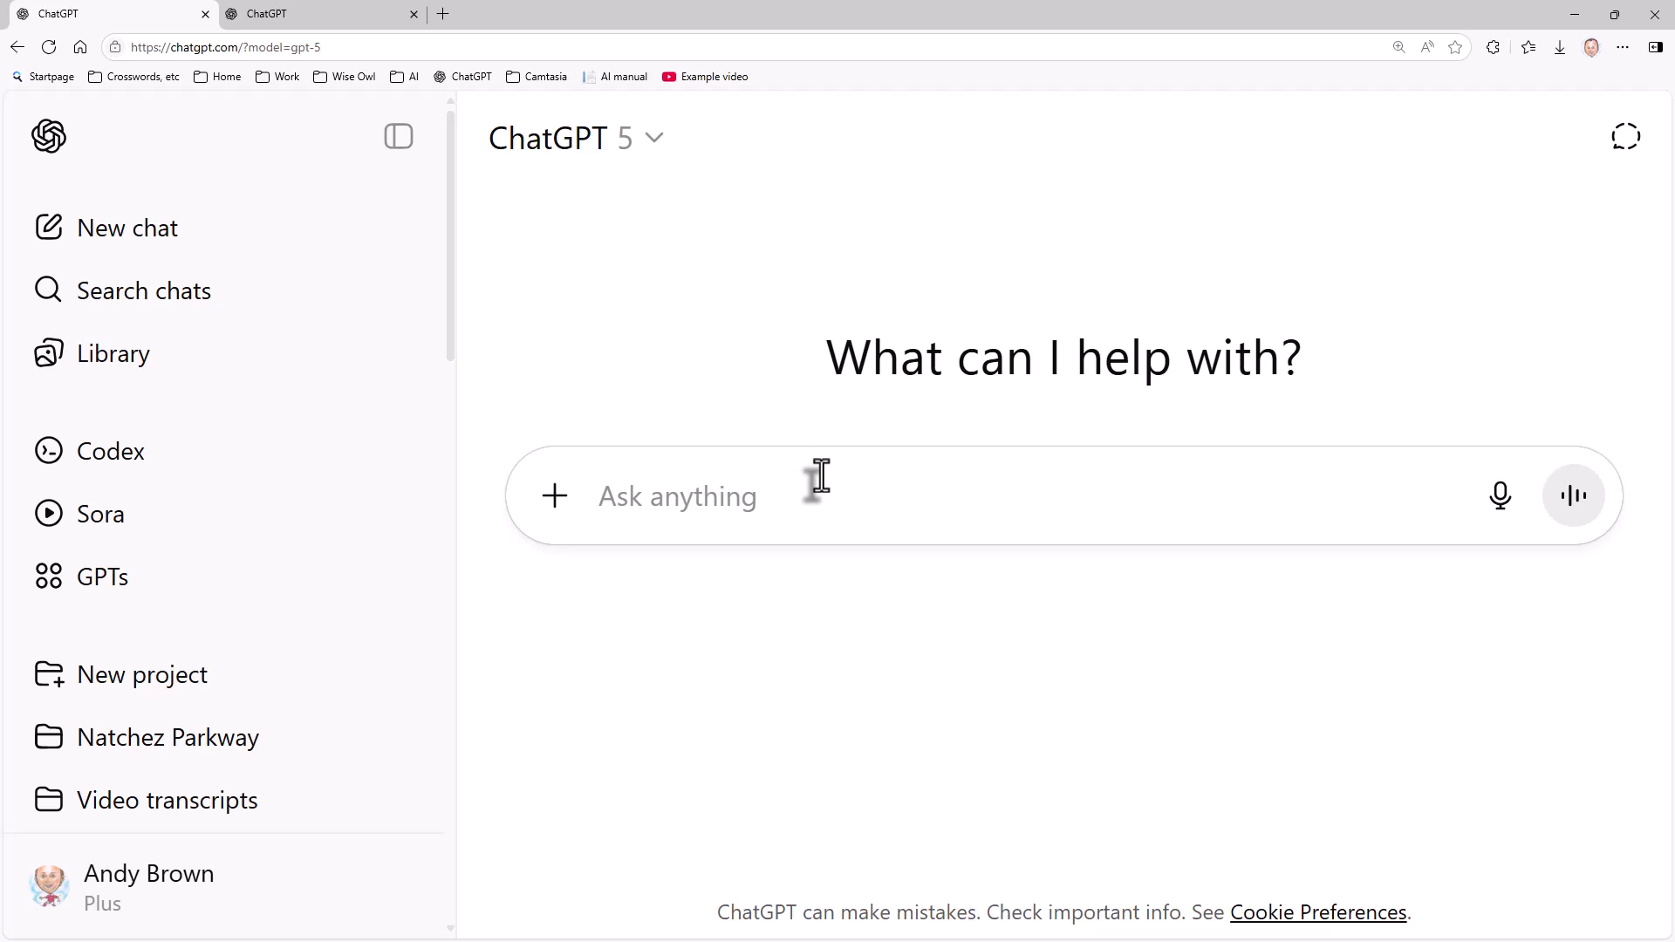
# Paste the seven-tool context-window and output-limit table prompt, zoom out, and scroll through it.
pyautogui.hotkey('ctrl', 'v')
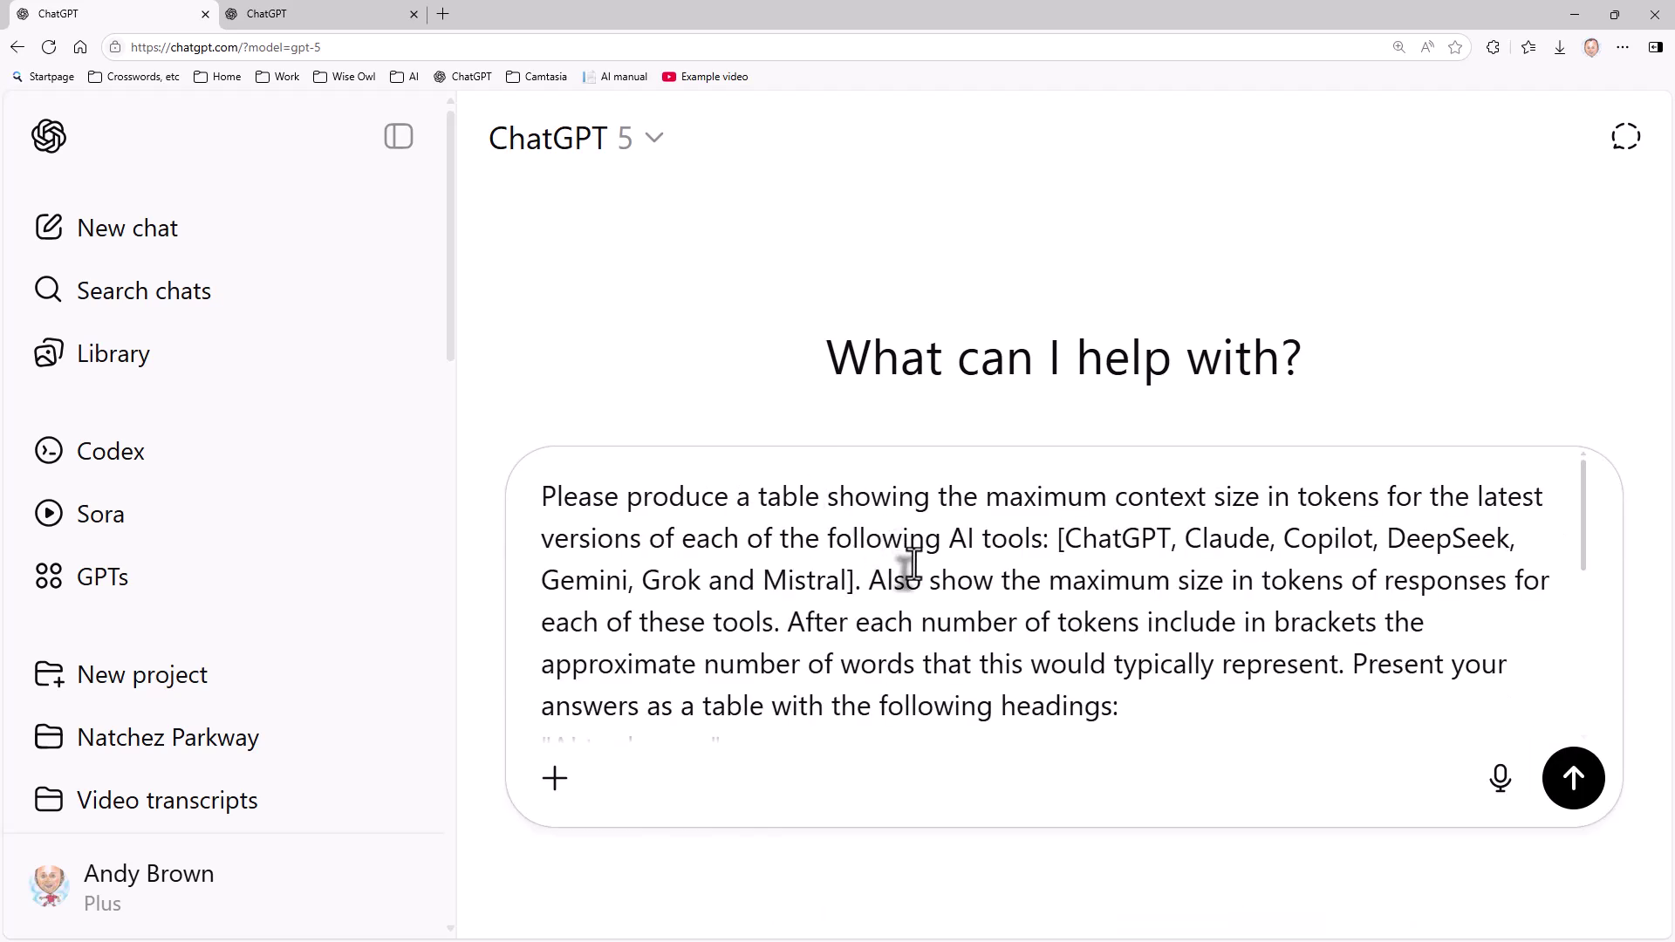
pyautogui.hotkey('ctrl', '-')
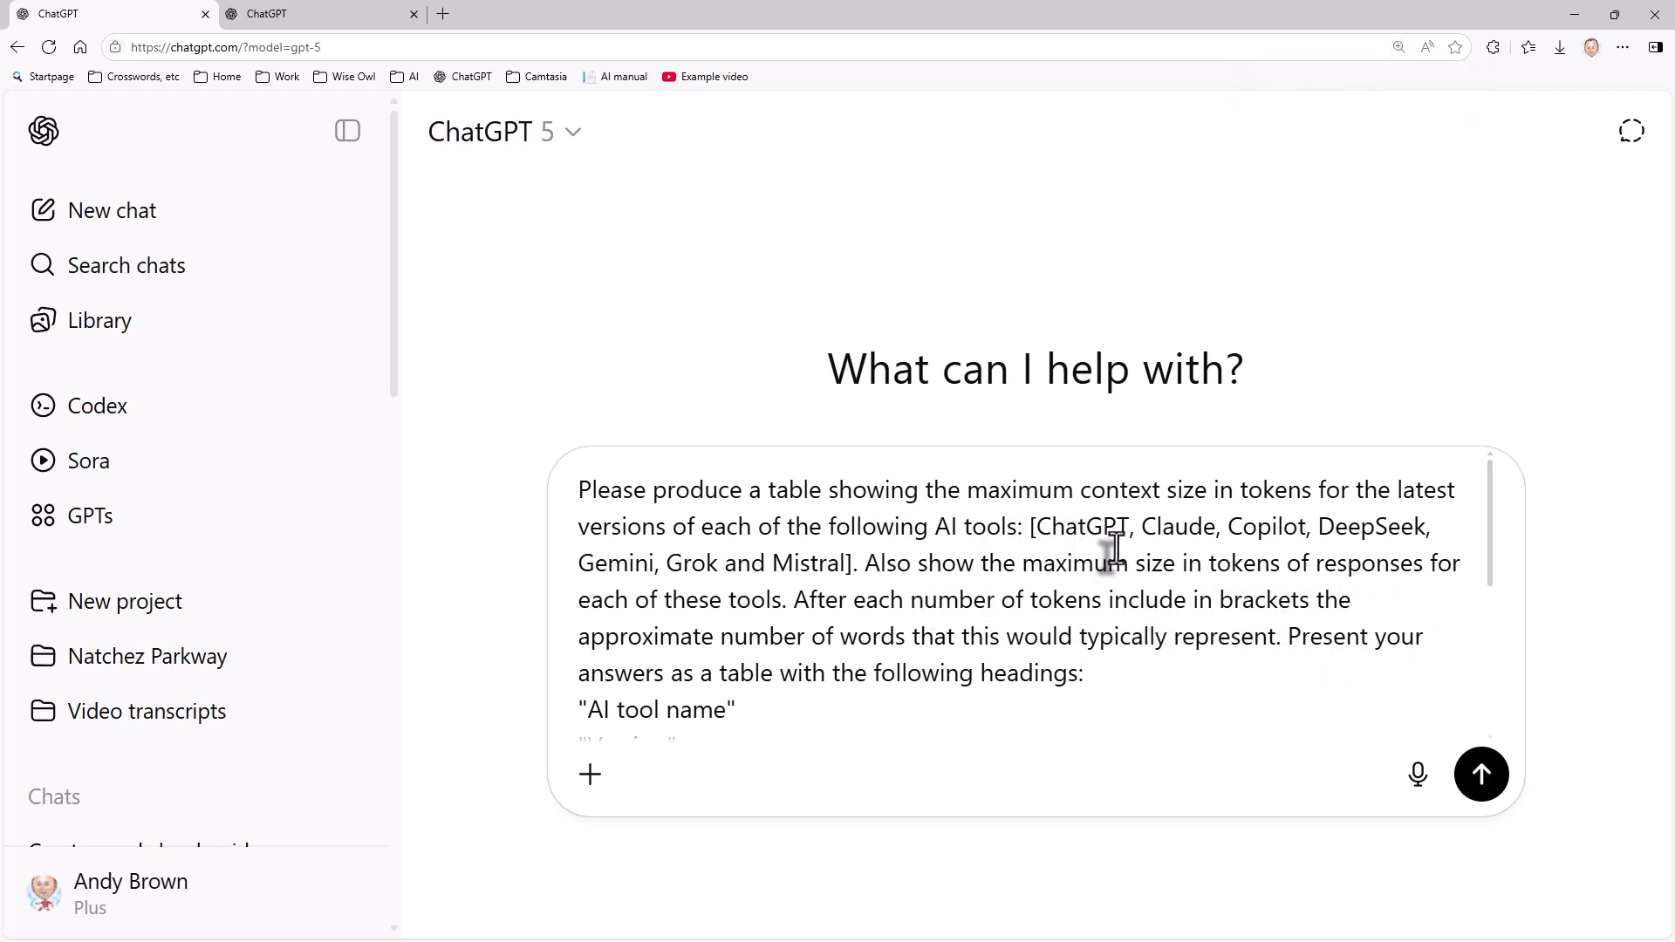
pyautogui.scroll(-2, 1115, 550)
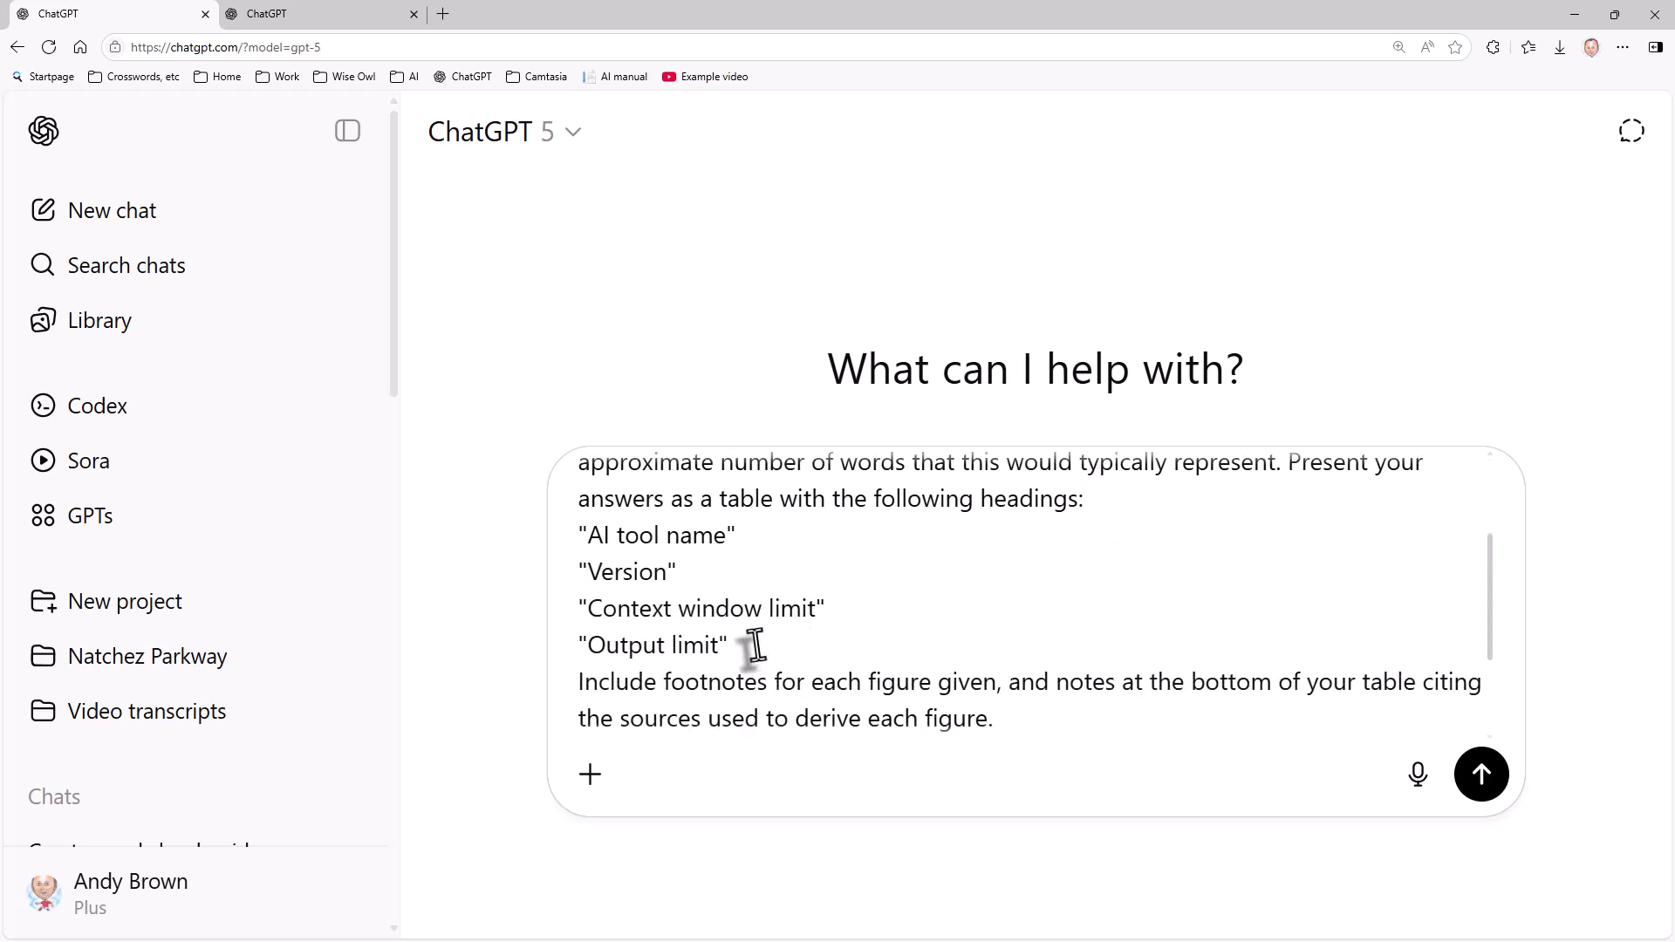
pyautogui.moveTo(731, 645); pyautogui.dragTo(561, 541)
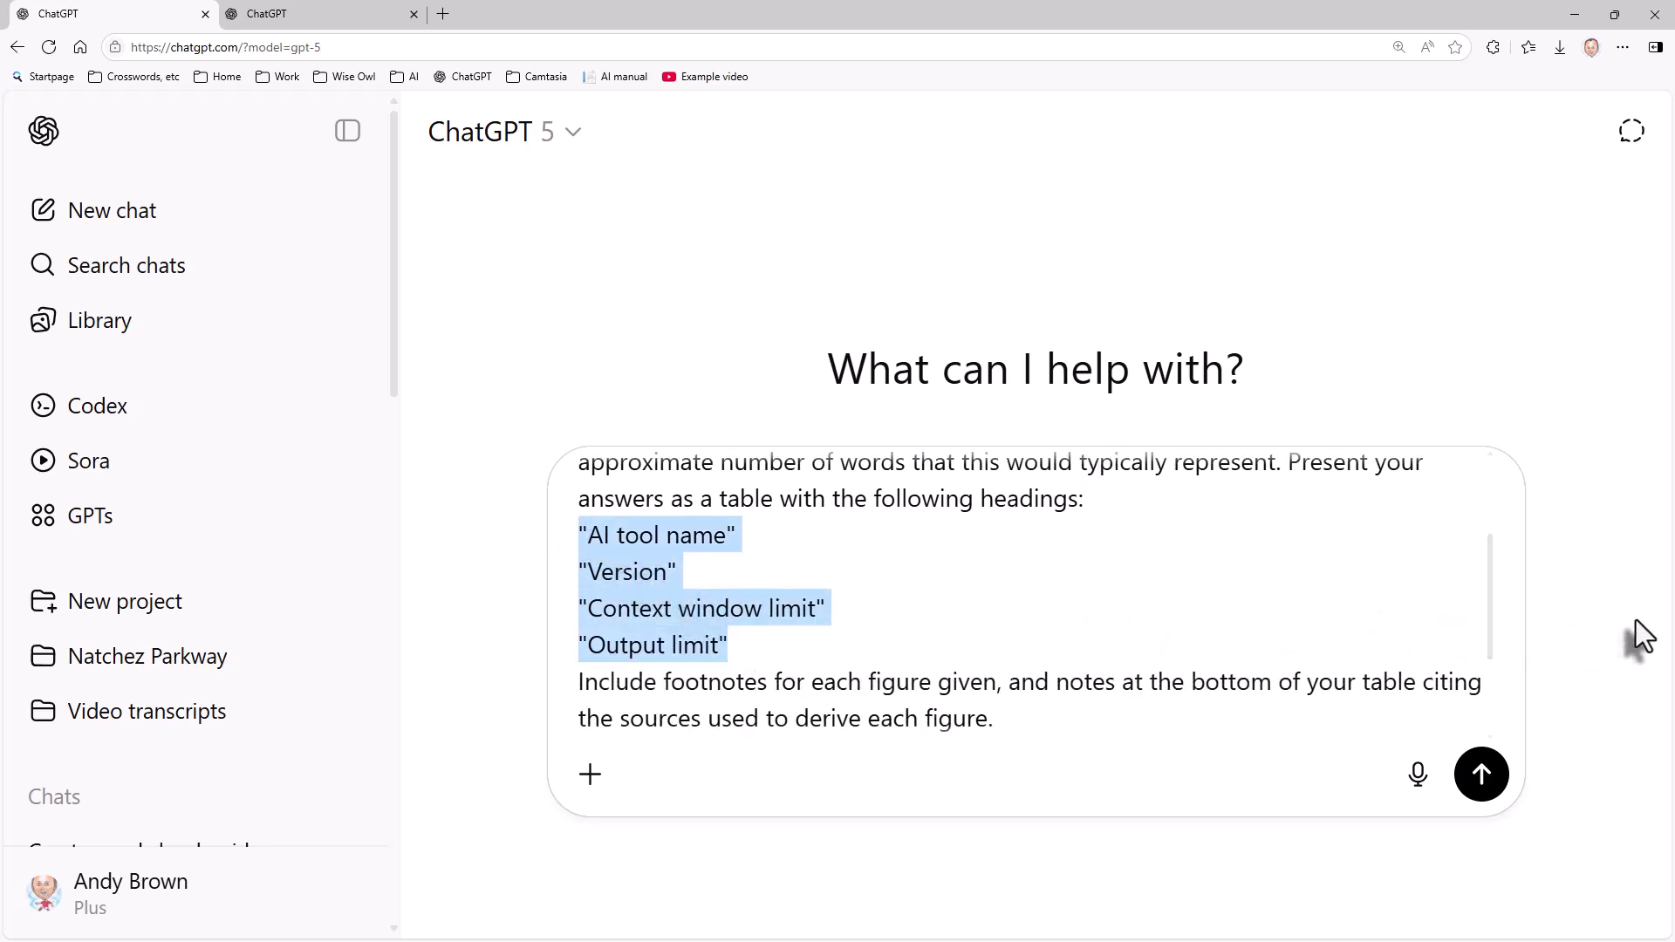
pyautogui.scroll(-1, 1396, 658)
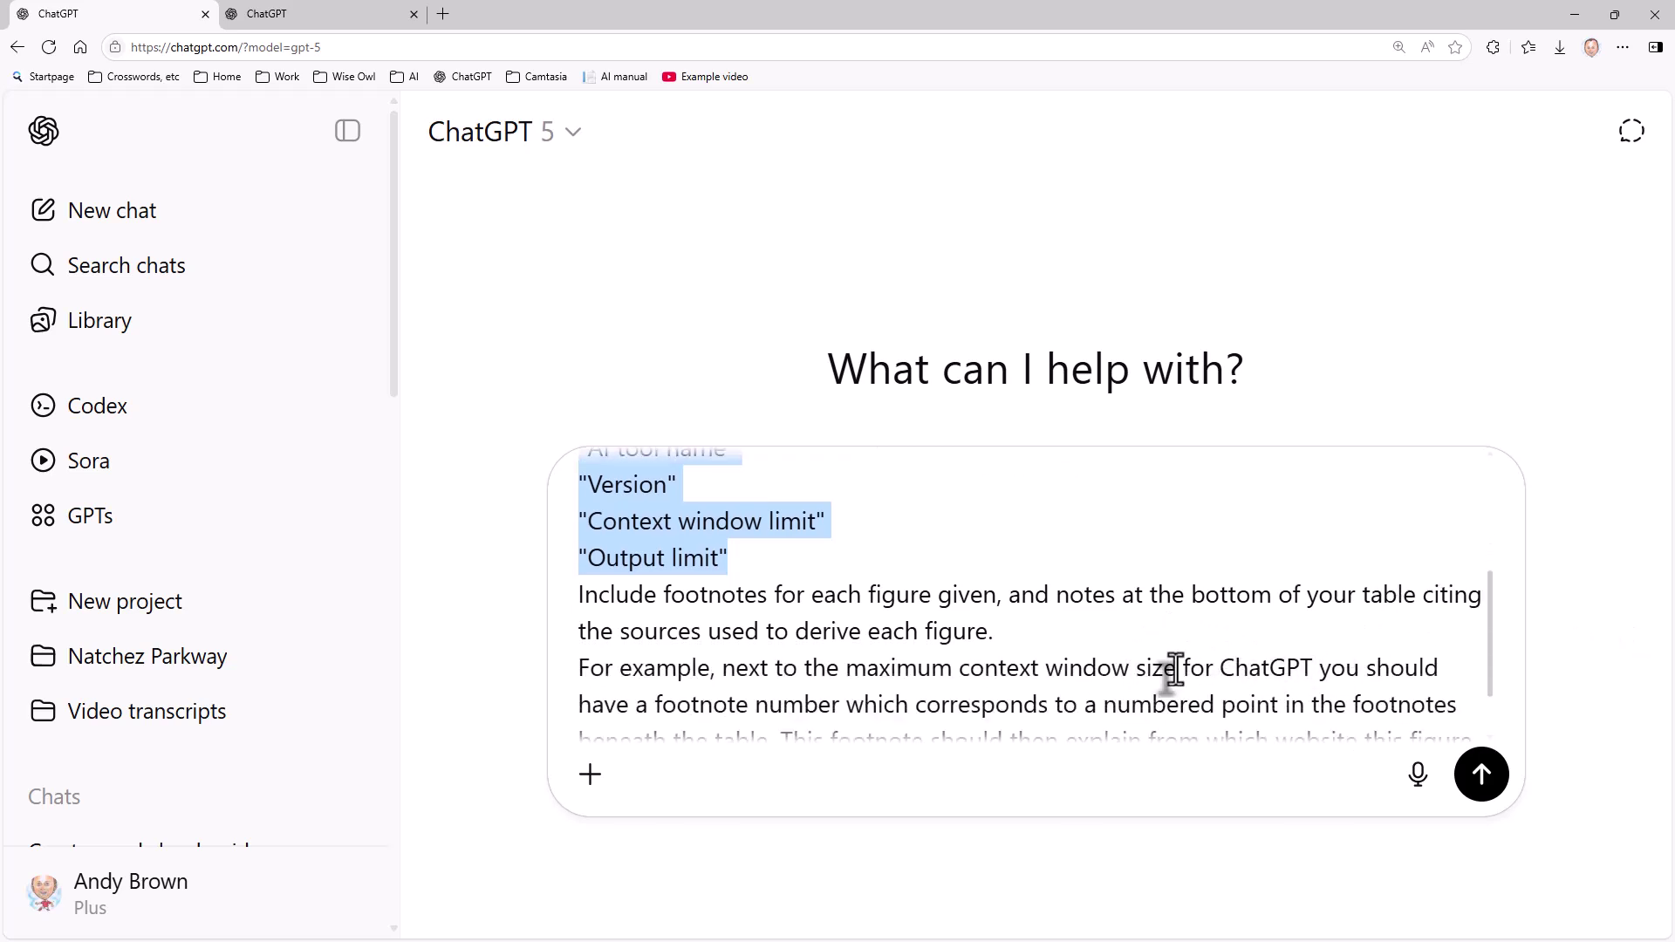
pyautogui.scroll(-1, 1174, 672)
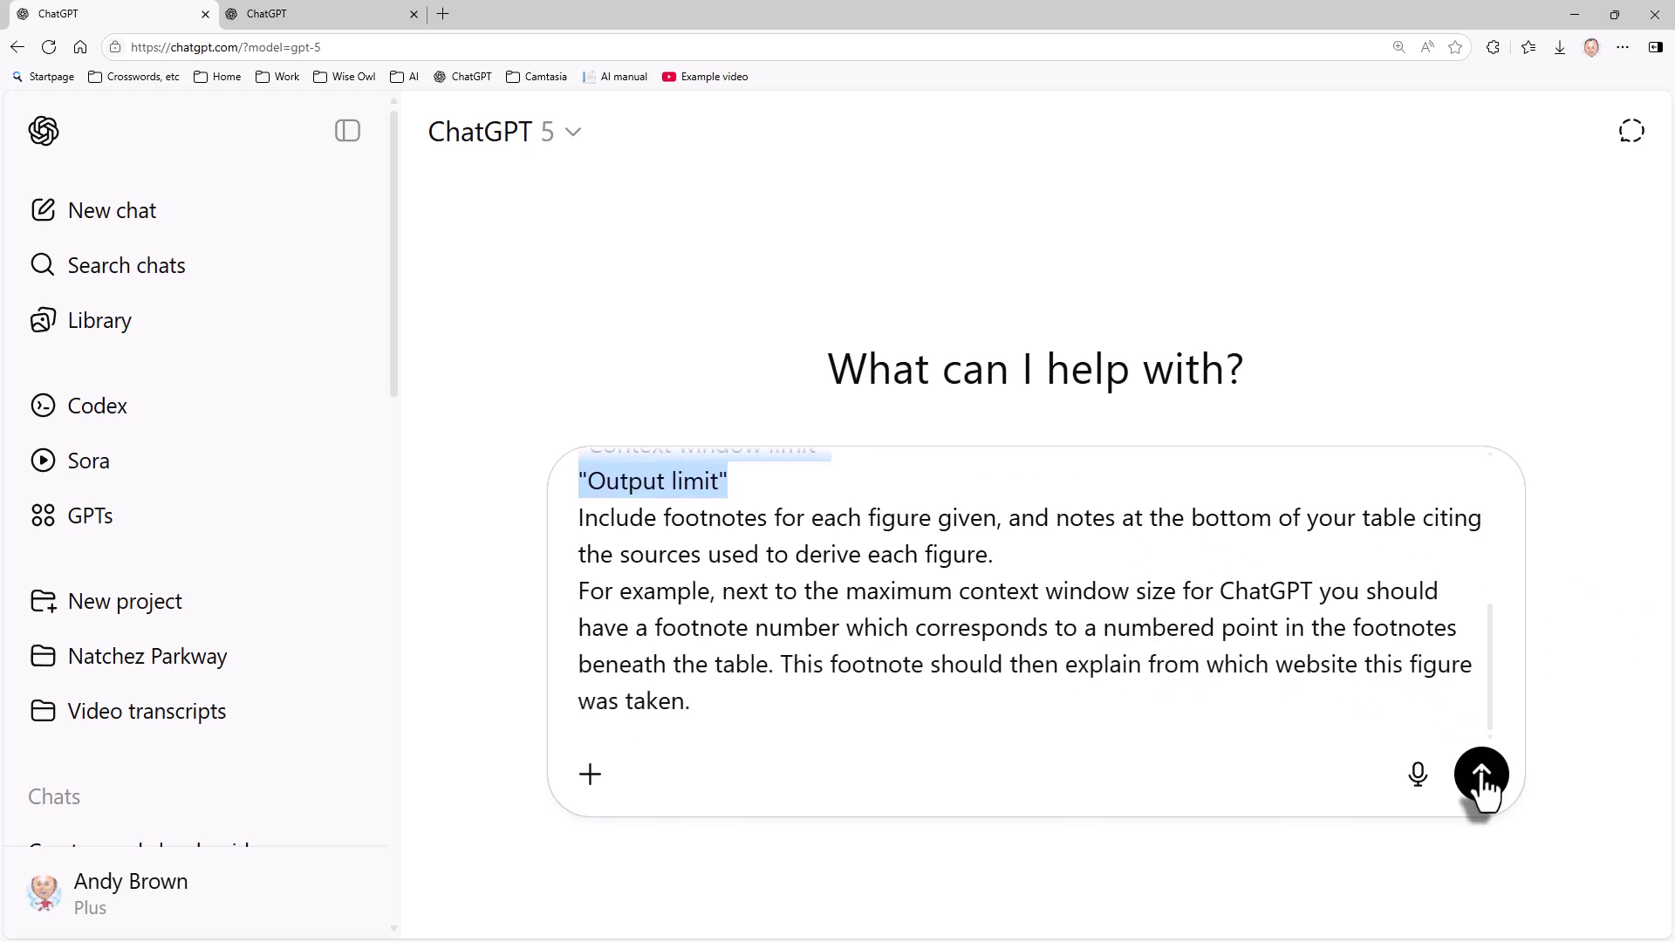
# Send the context-size request, scroll through the resulting table and footnotes, then begin a new chat.
pyautogui.click(1483, 775)
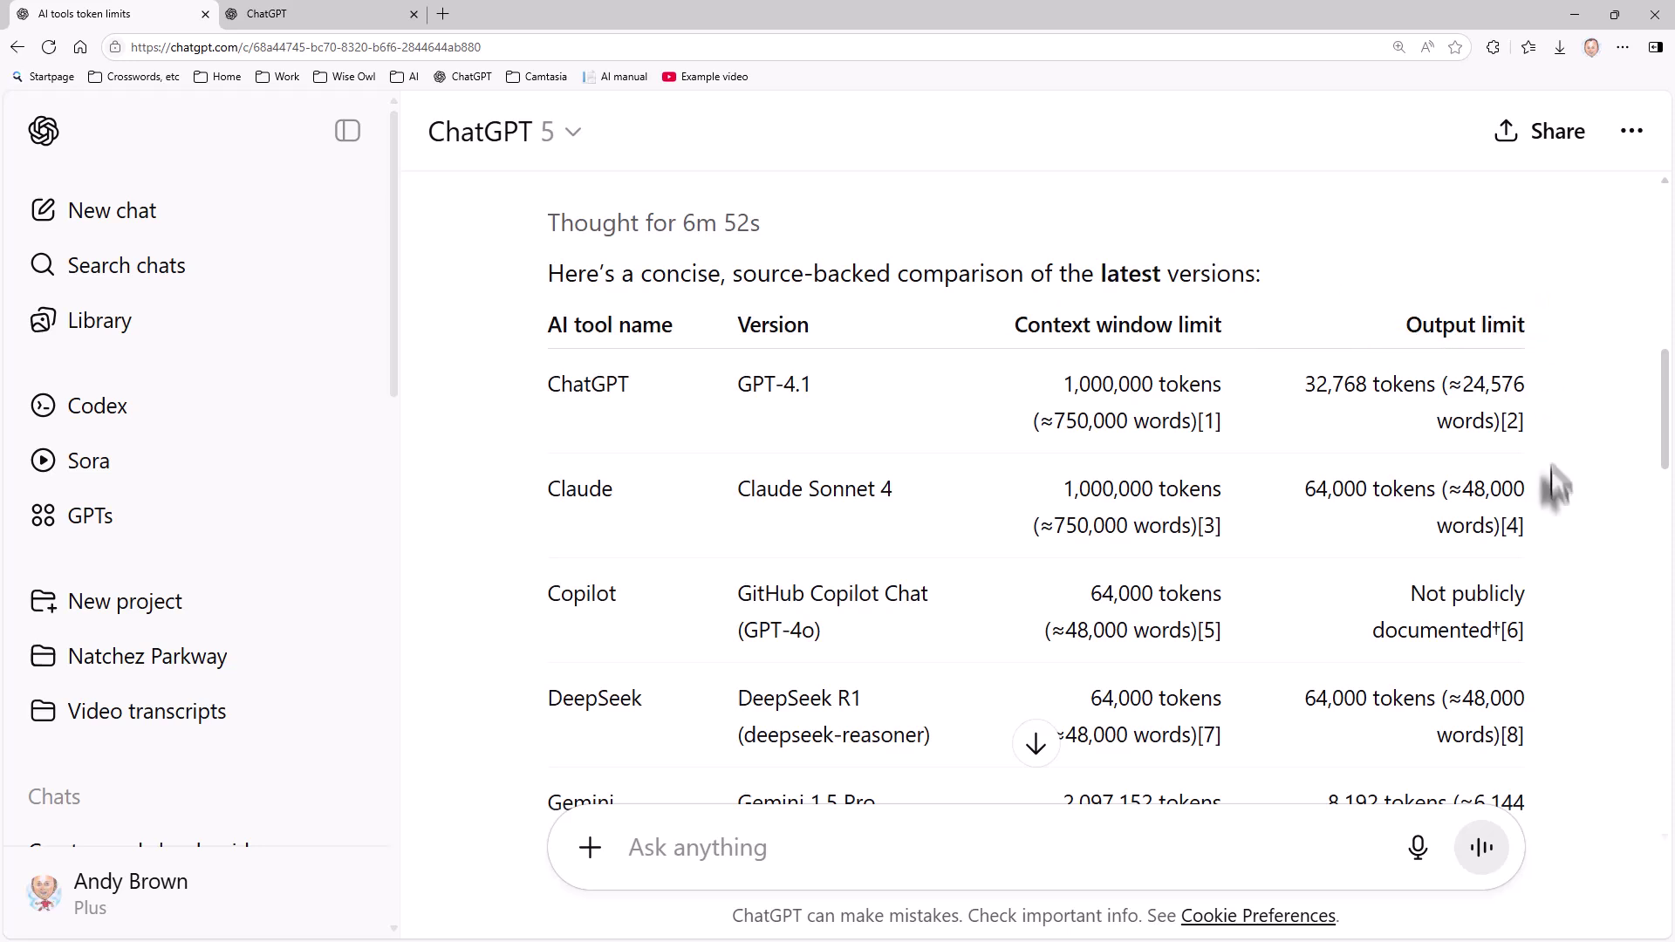
pyautogui.scroll(-3, 1553, 474)
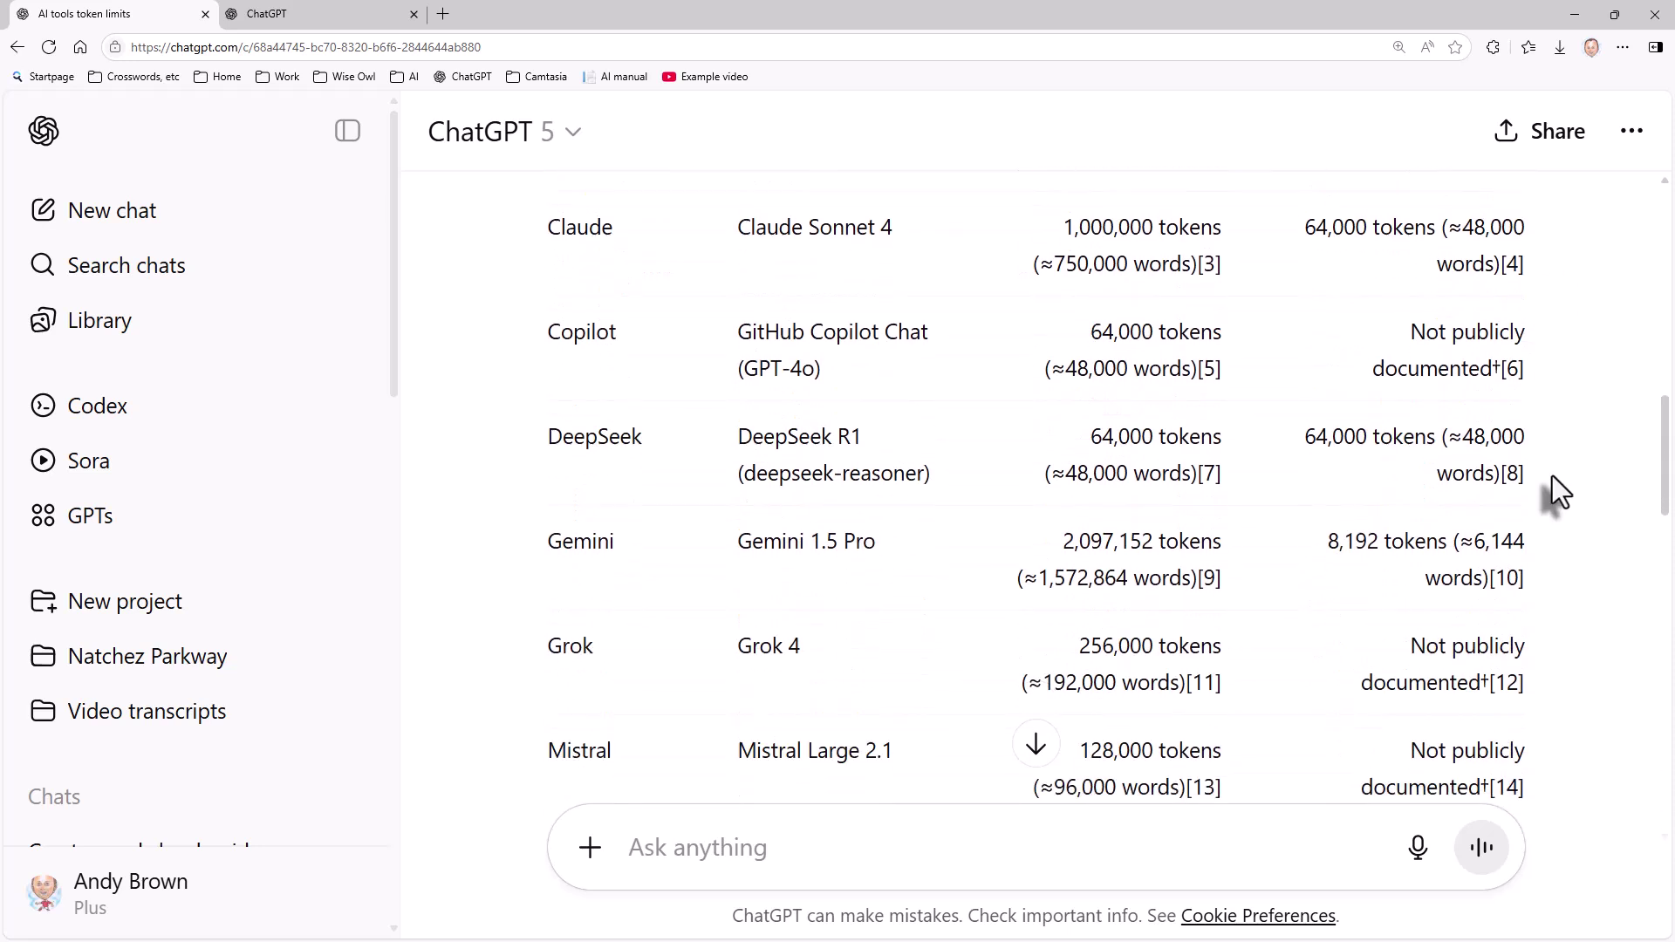
pyautogui.scroll(-1, 1552, 475)
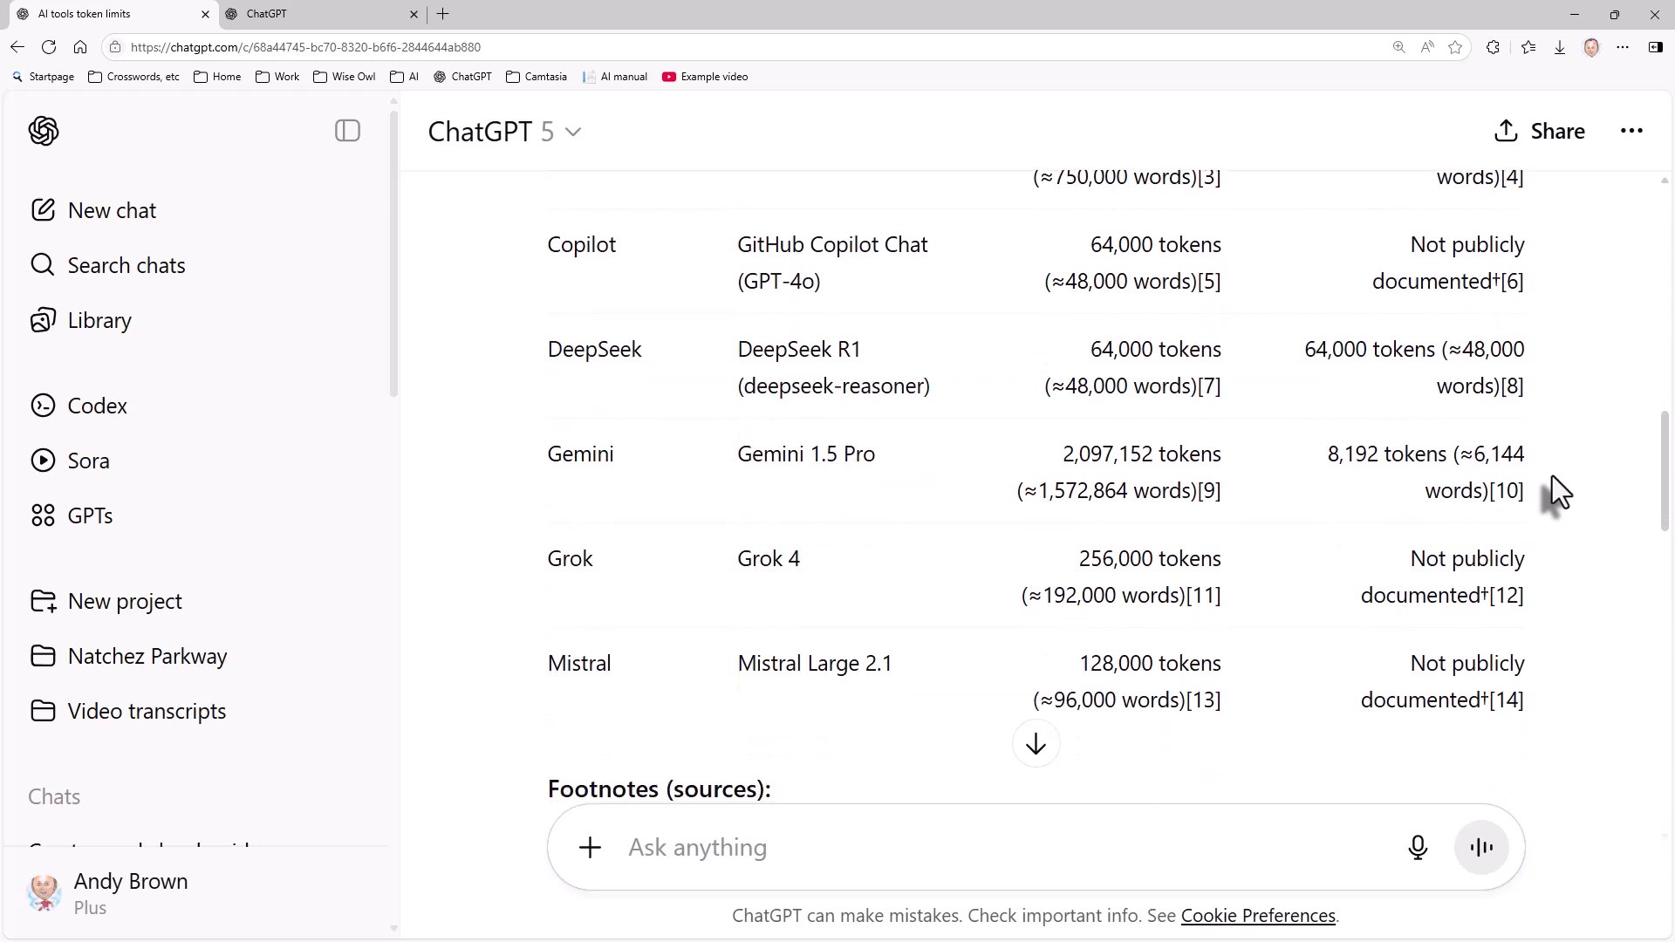
pyautogui.scroll(-2, 1552, 474)
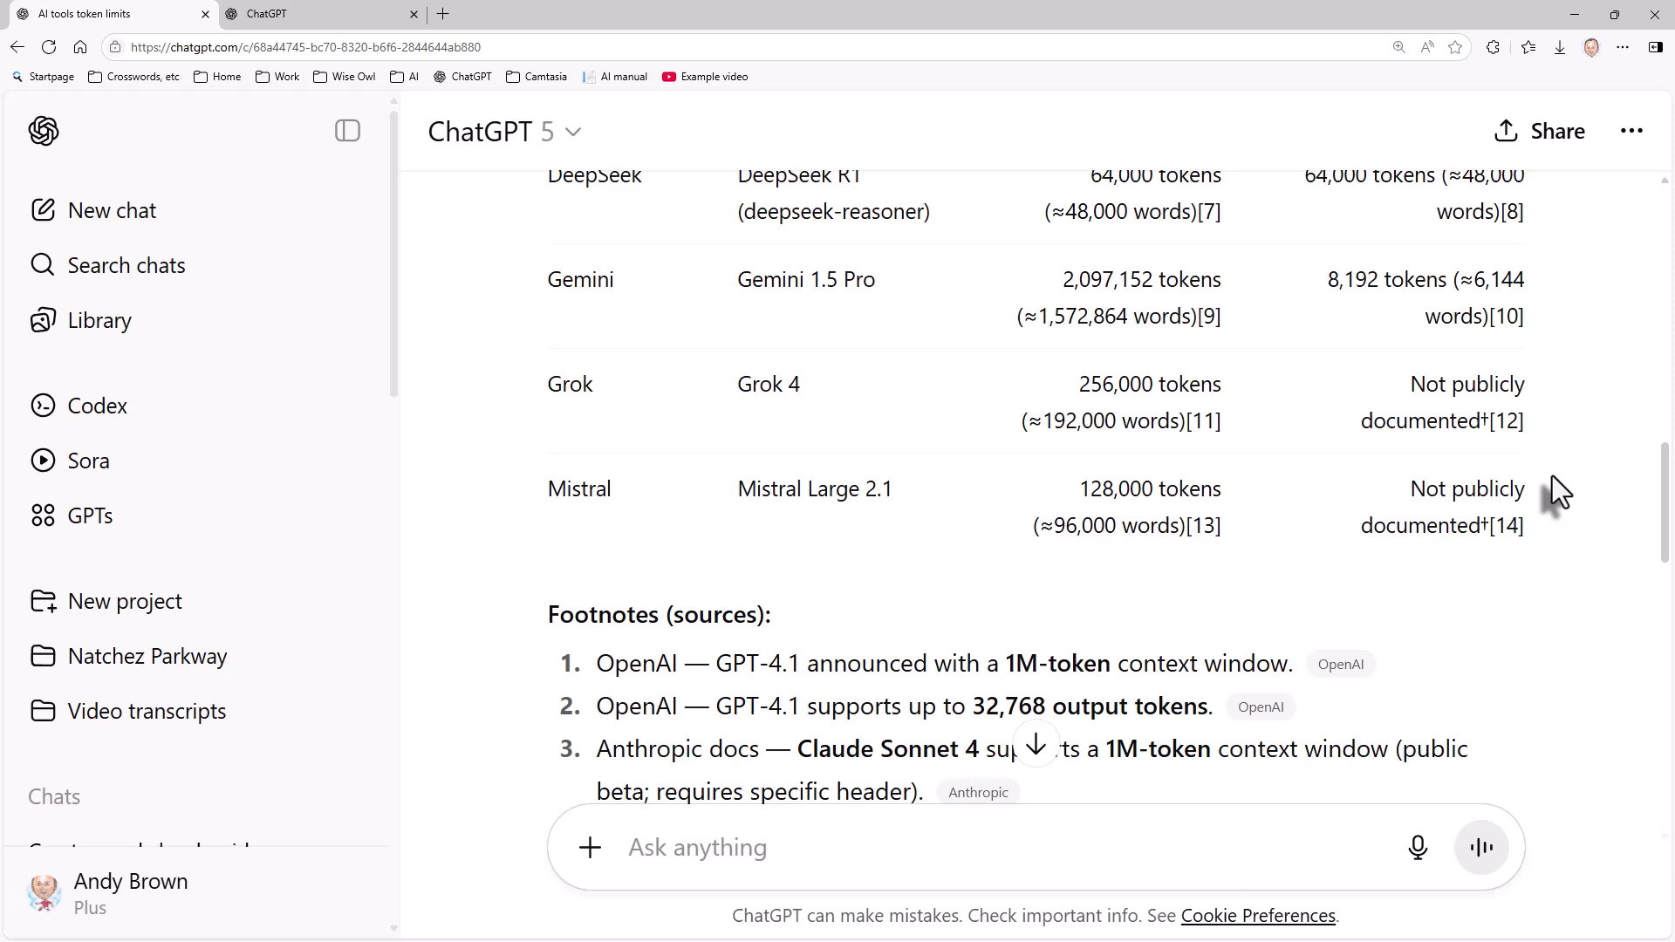
pyautogui.scroll(-1, 1552, 474)
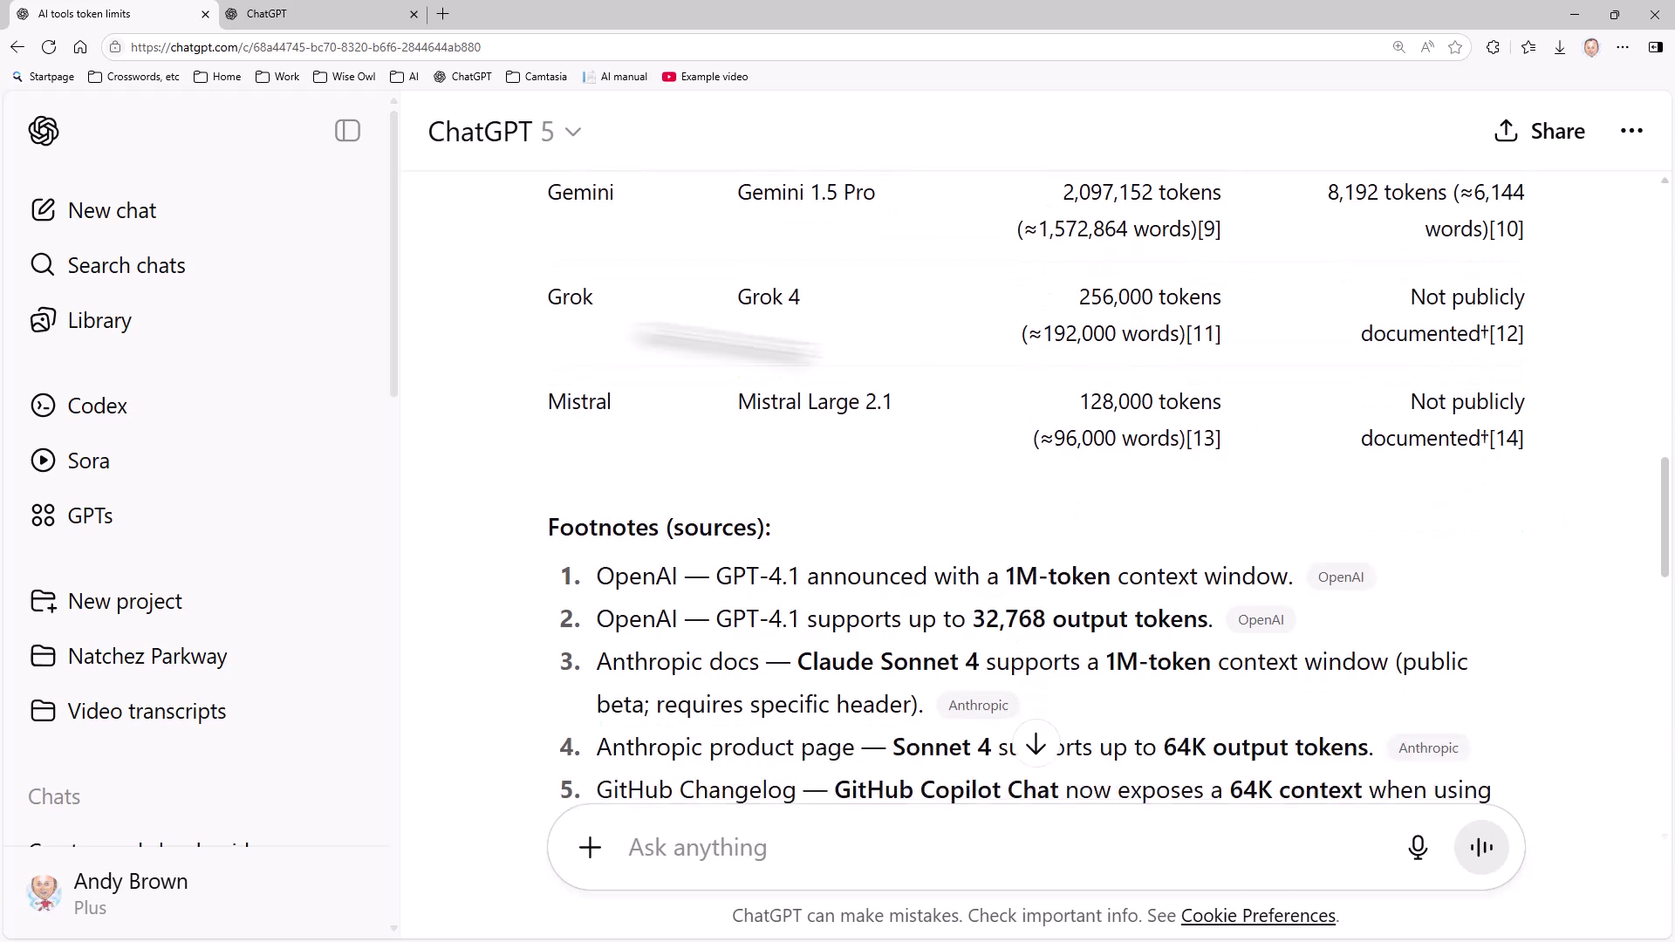
pyautogui.click(188, 225)
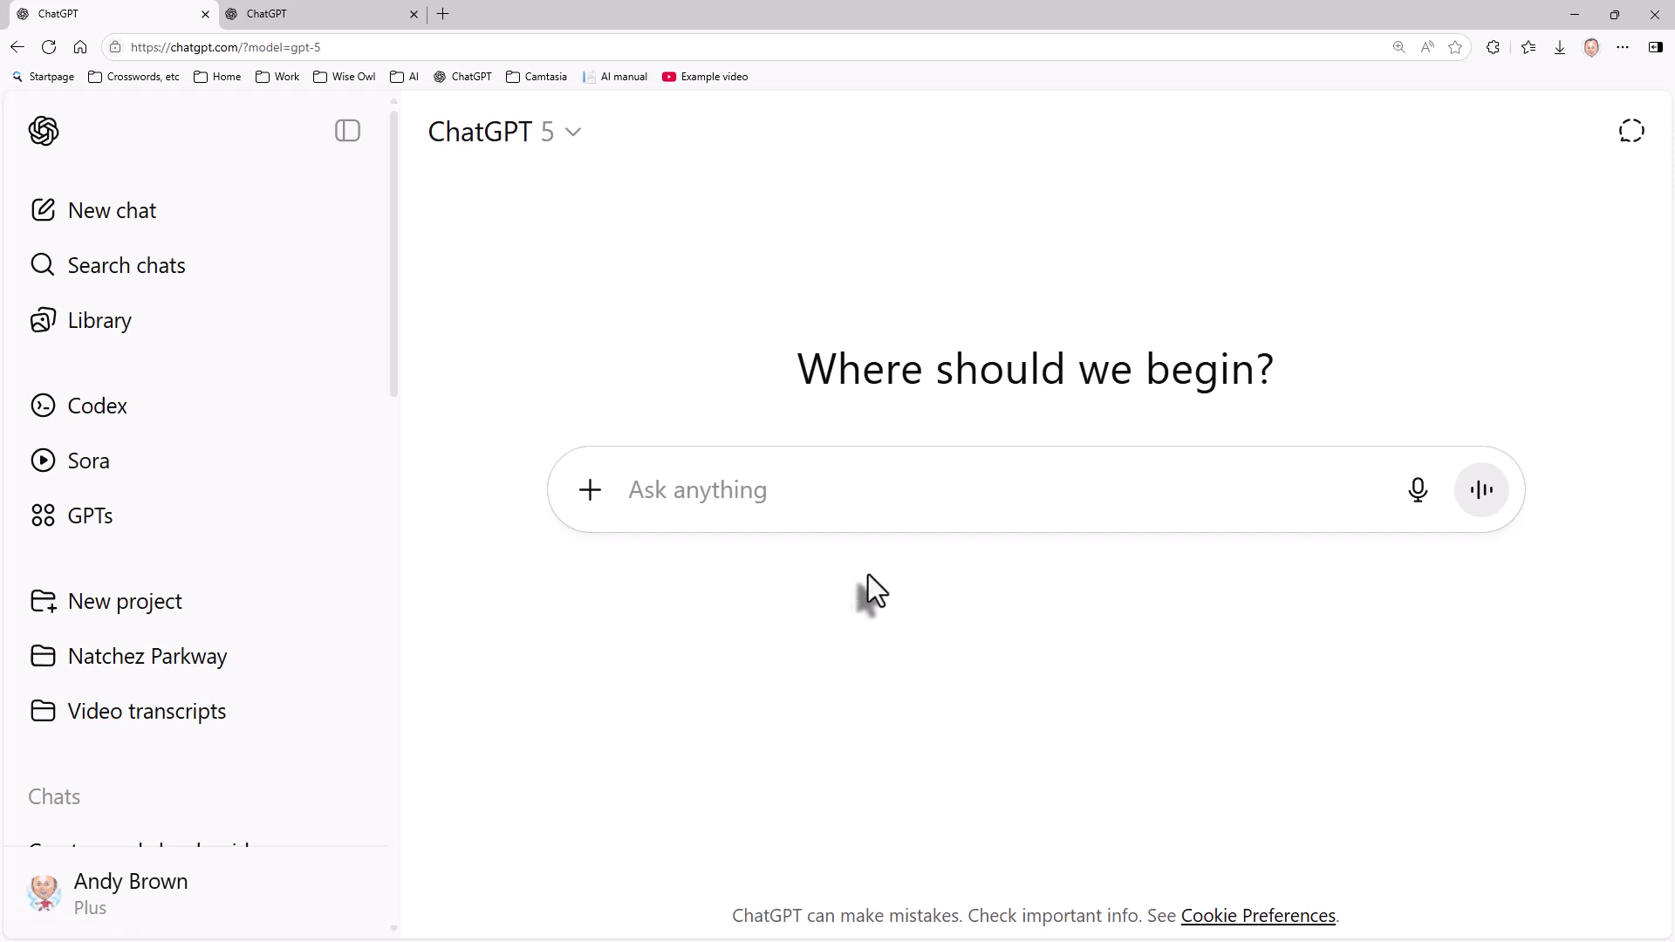
# Paste the parameter-count table prompt and add a blank line before the tool list.
pyautogui.hotkey('ctrl', 'v')
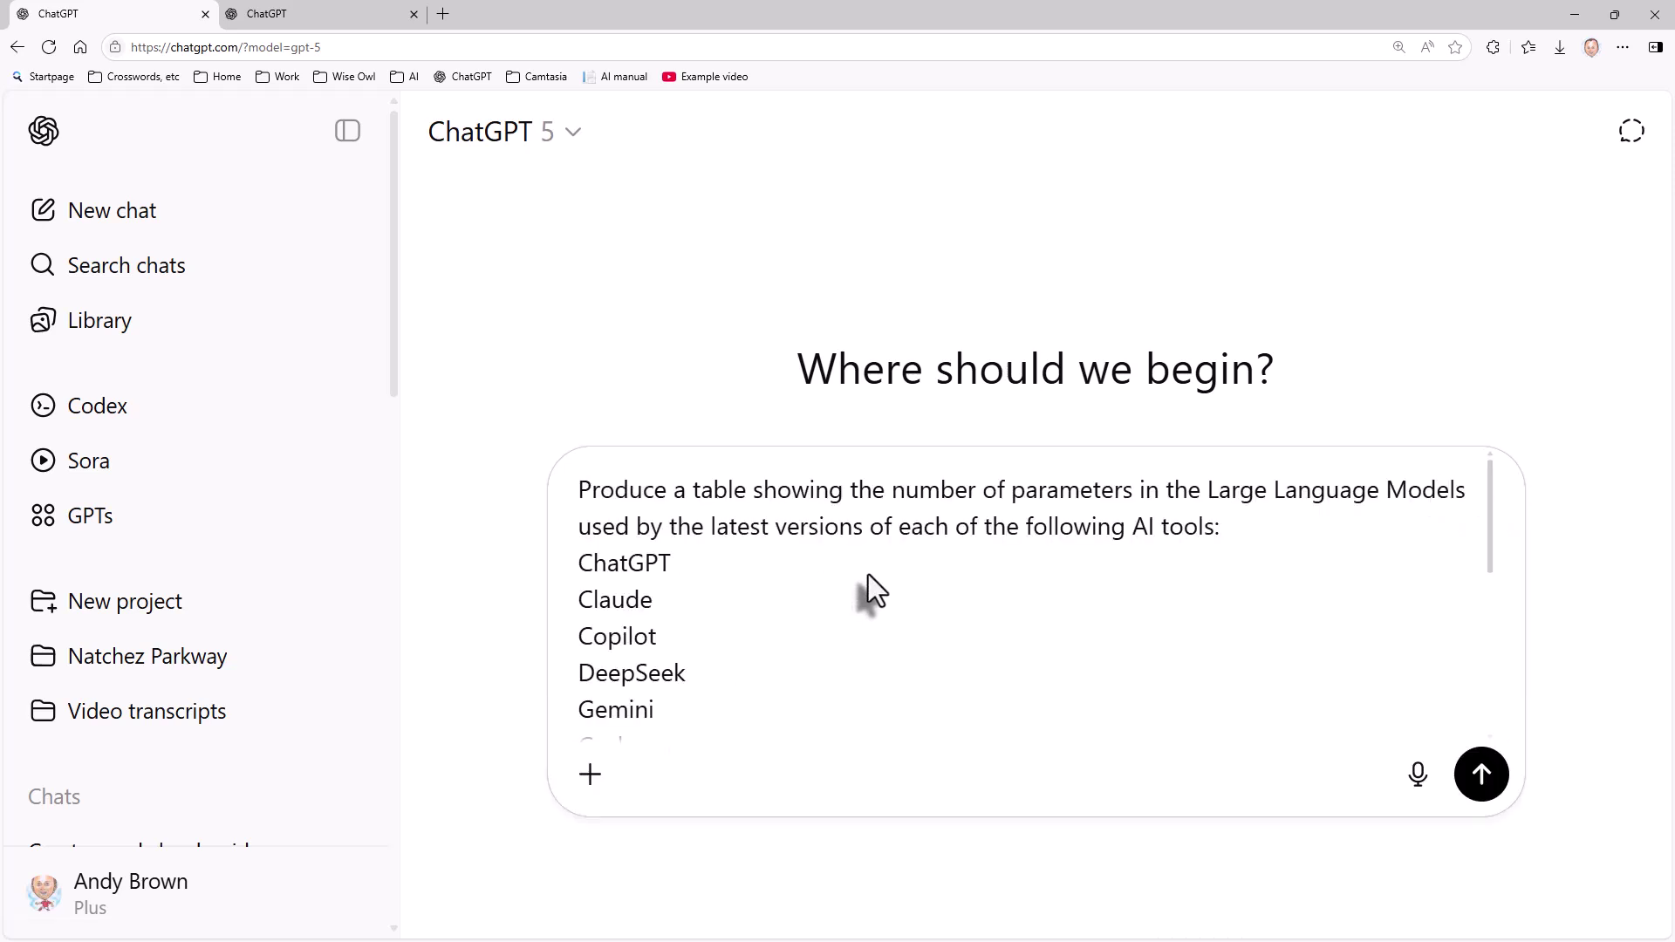
pyautogui.click(1240, 532)
pyautogui.press('Return')
pyautogui.scroll(-2, 1169, 550)
pyautogui.scroll(-1, 1170, 549)
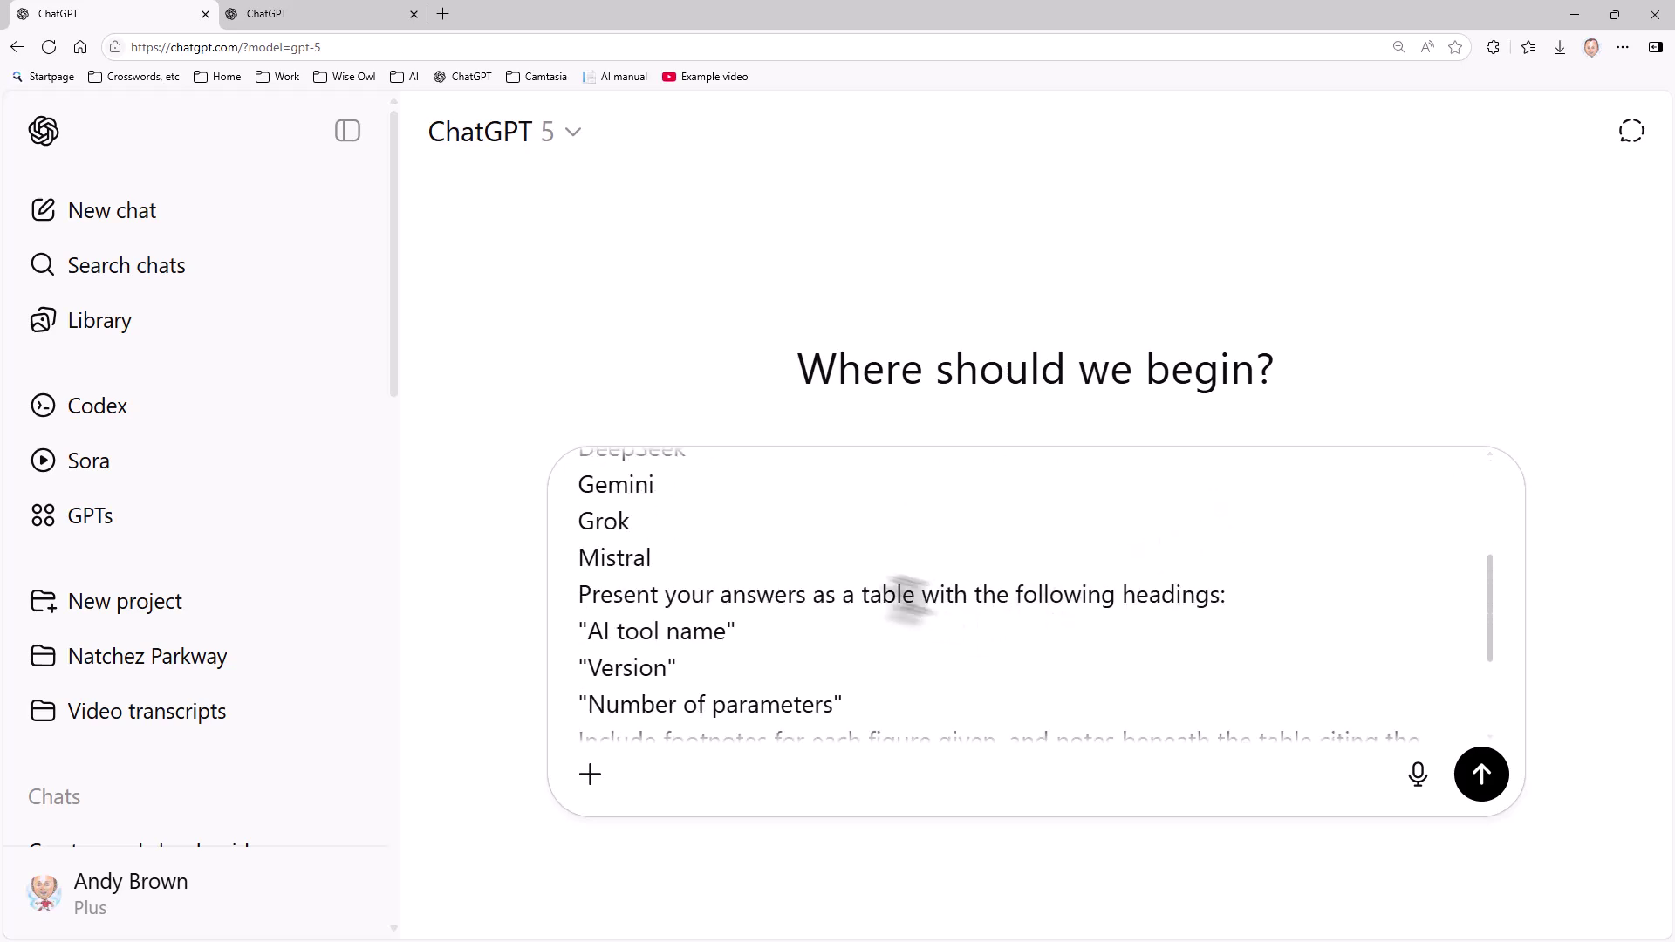
# Add a blank line after Mistral to close off the tool list, then review the prompt.
pyautogui.click(778, 564)
pyautogui.scroll(3, 780, 565)
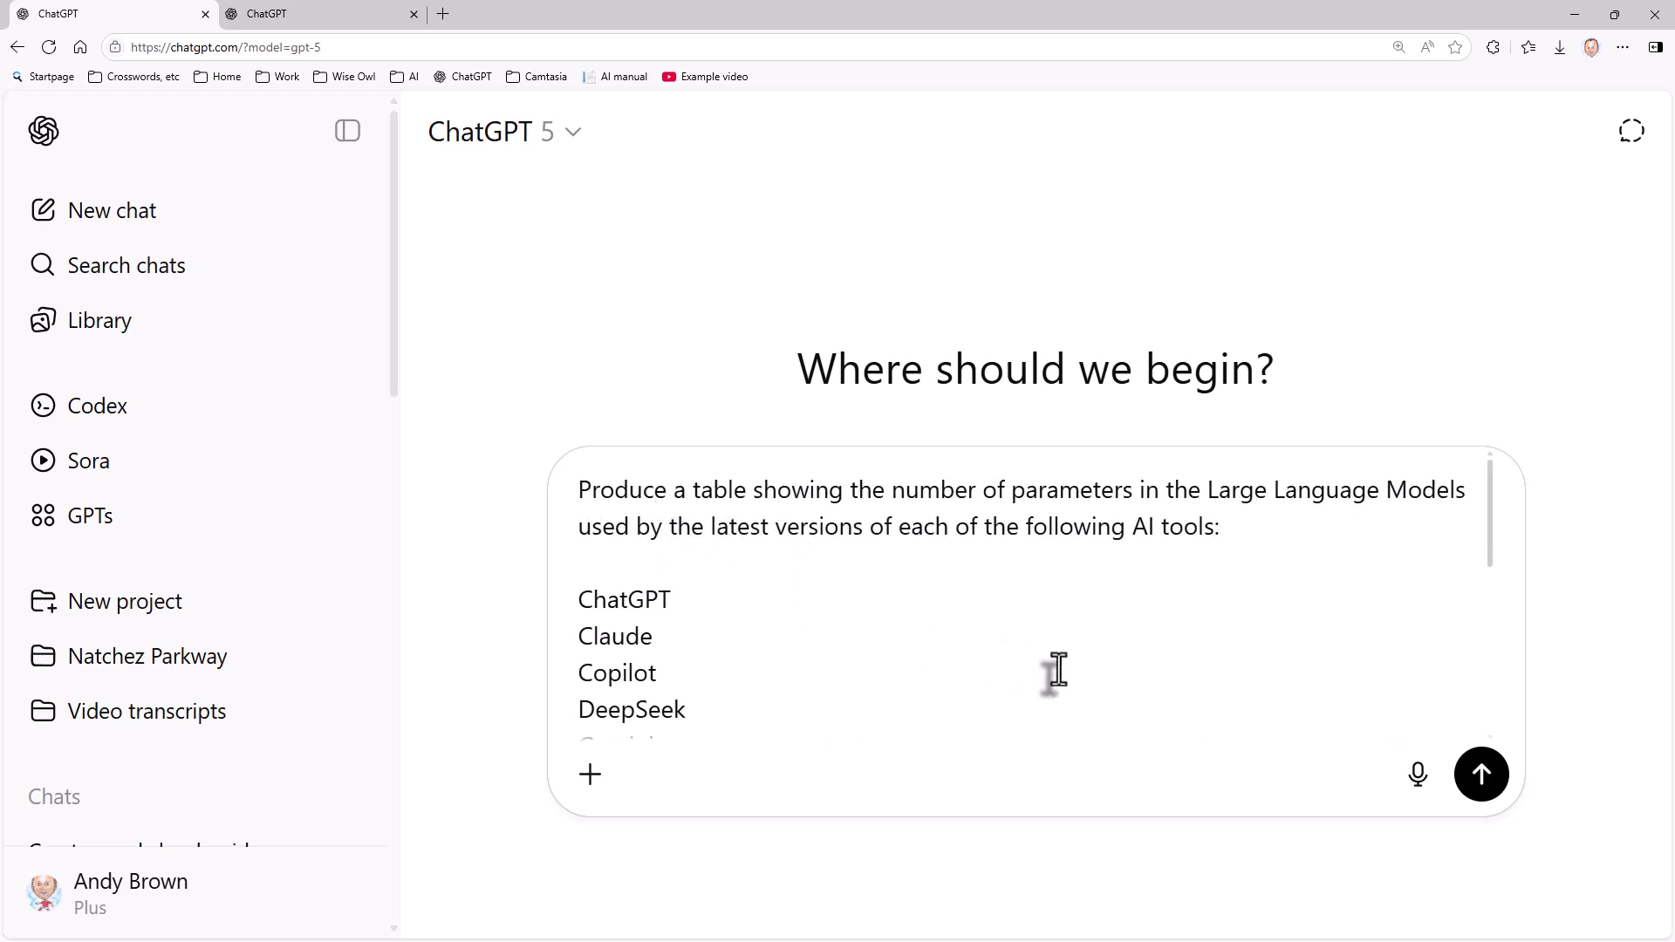
pyautogui.scroll(-3, 1055, 672)
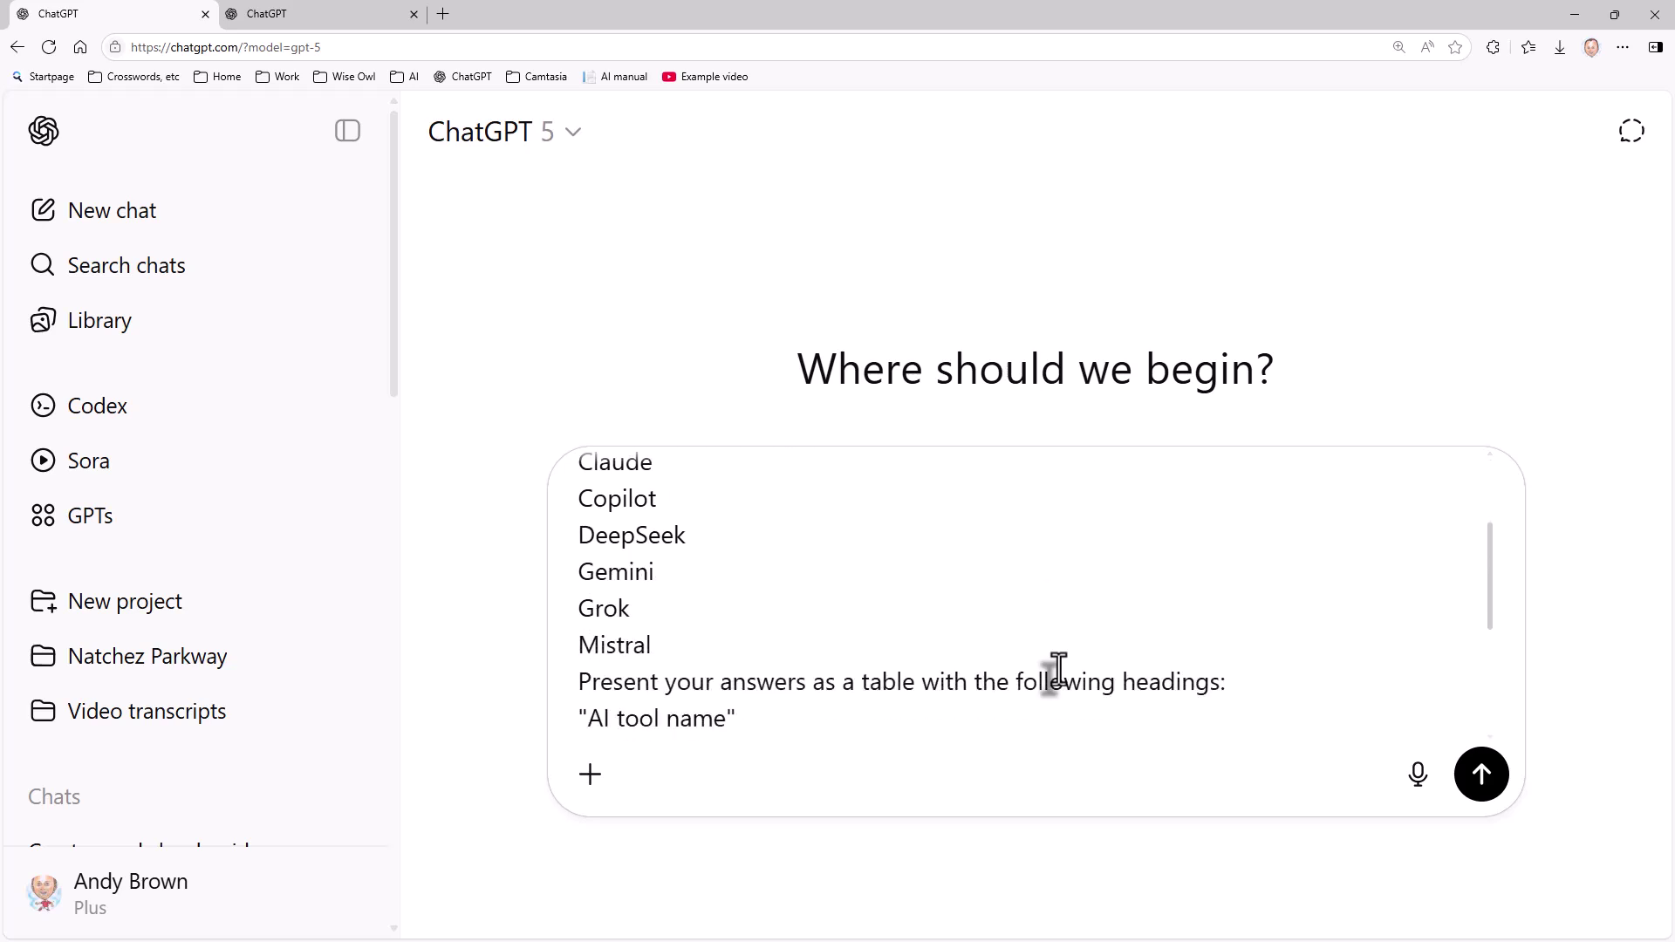
pyautogui.click(766, 568)
pyautogui.press('Return')
pyautogui.scroll(-3, 960, 576)
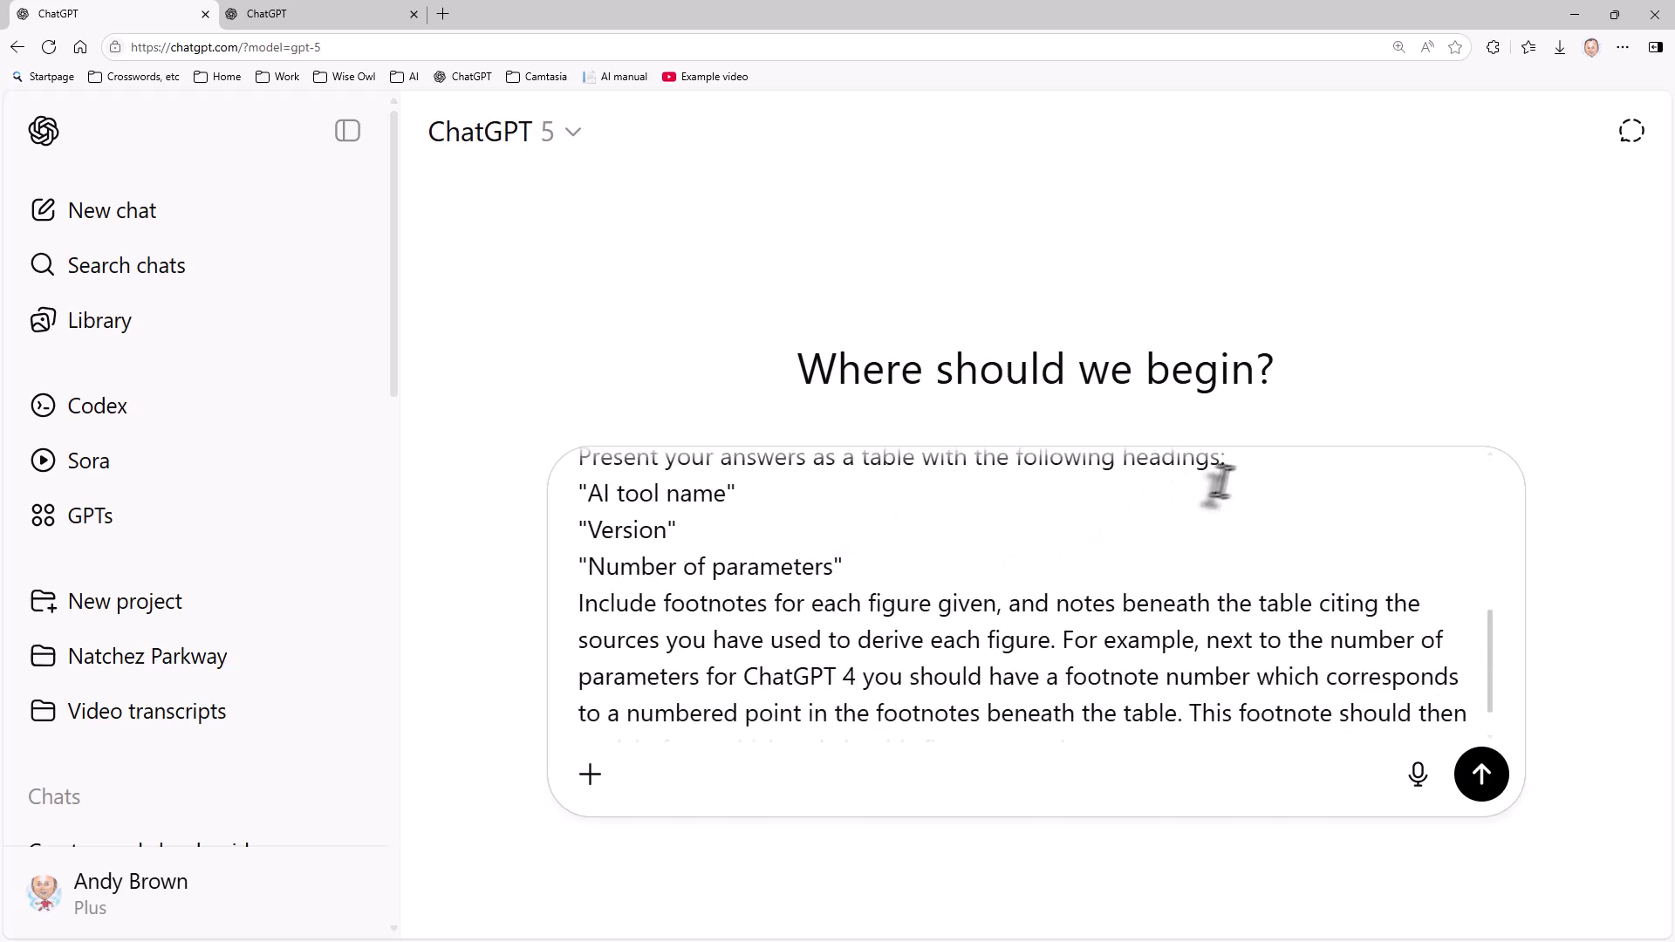
pyautogui.scroll(3, 1256, 472)
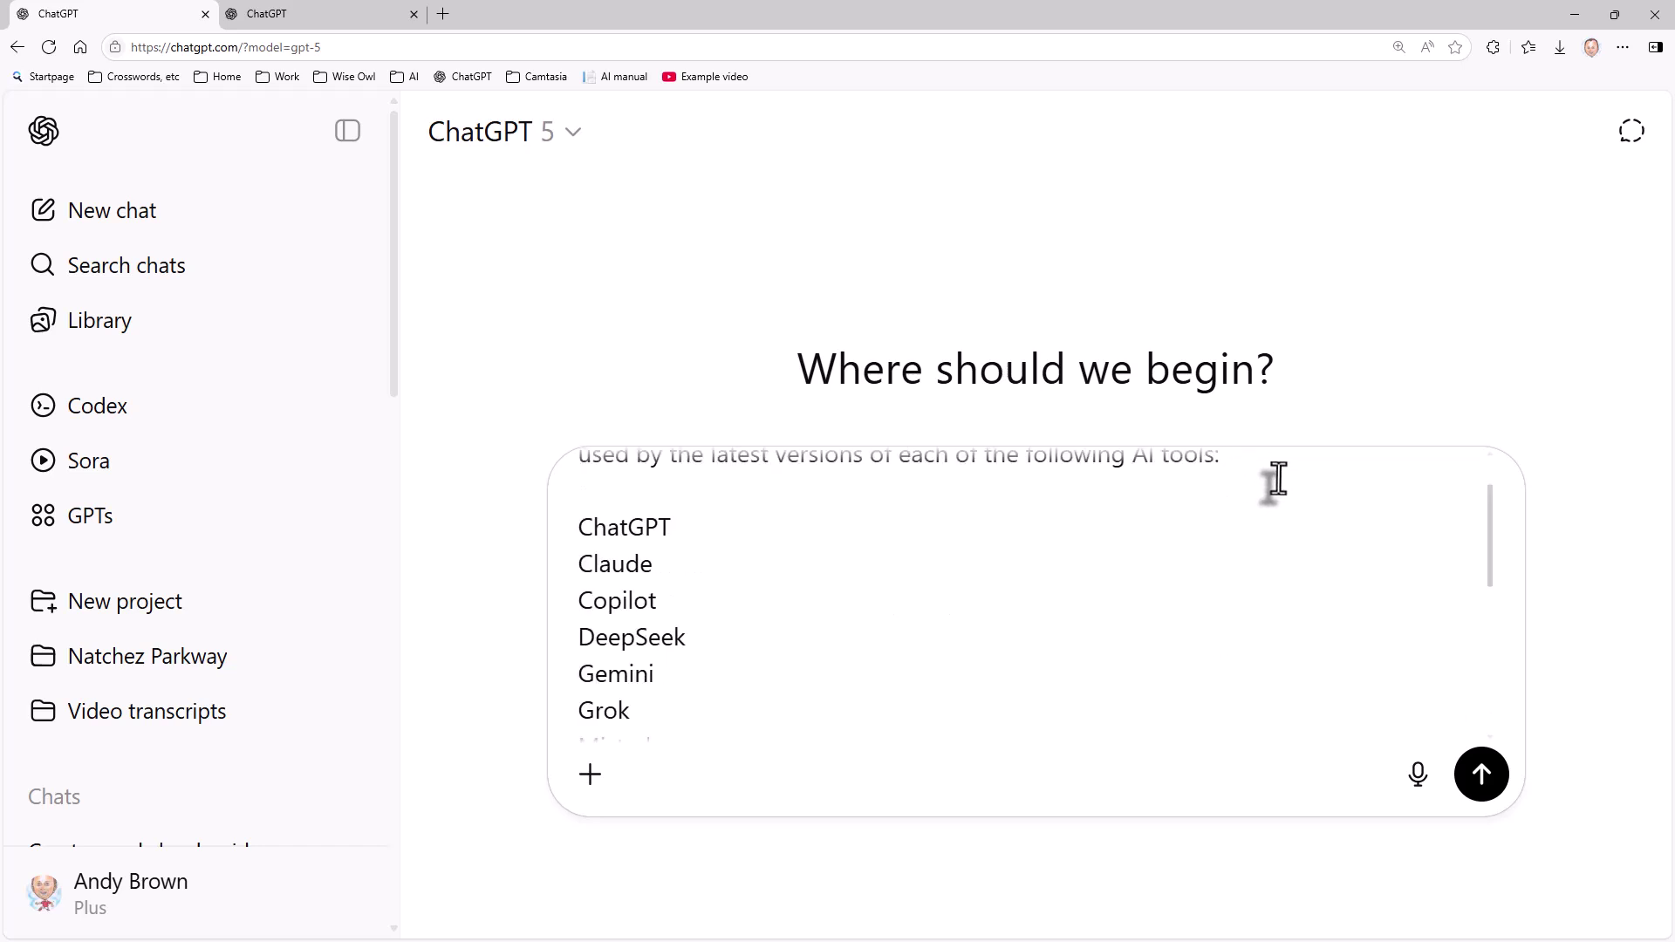
pyautogui.scroll(-4, 1256, 611)
pyautogui.scroll(1, 1192, 628)
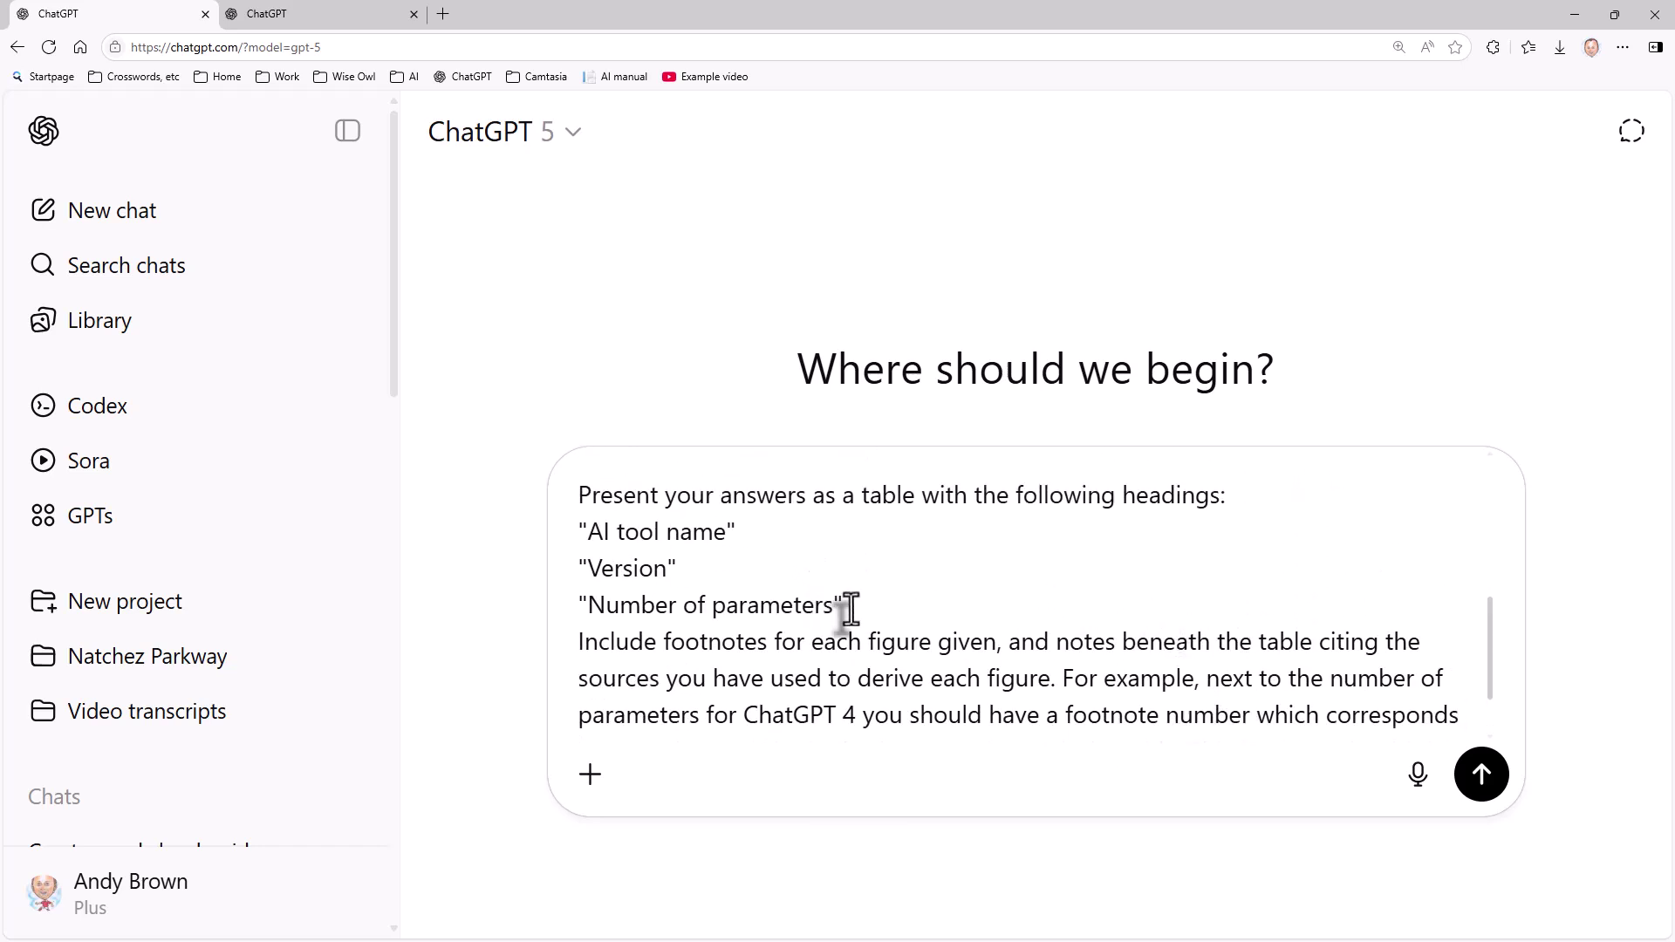
pyautogui.click(1481, 774)
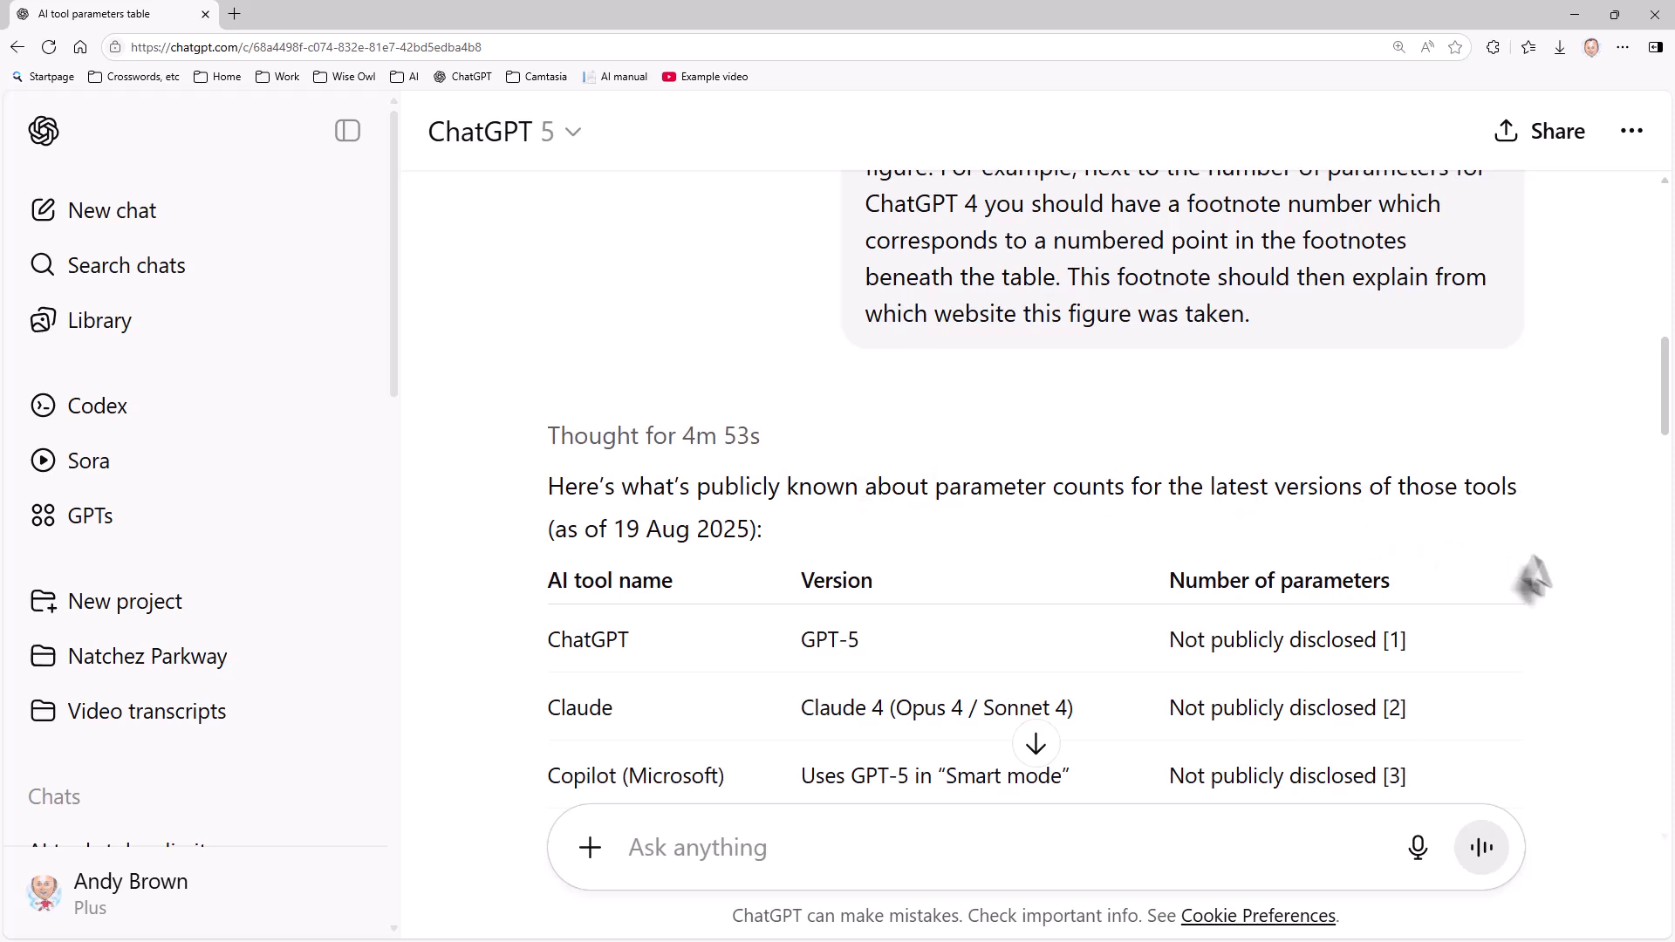
pyautogui.scroll(-2, 1555, 587)
pyautogui.scroll(-1, 1557, 586)
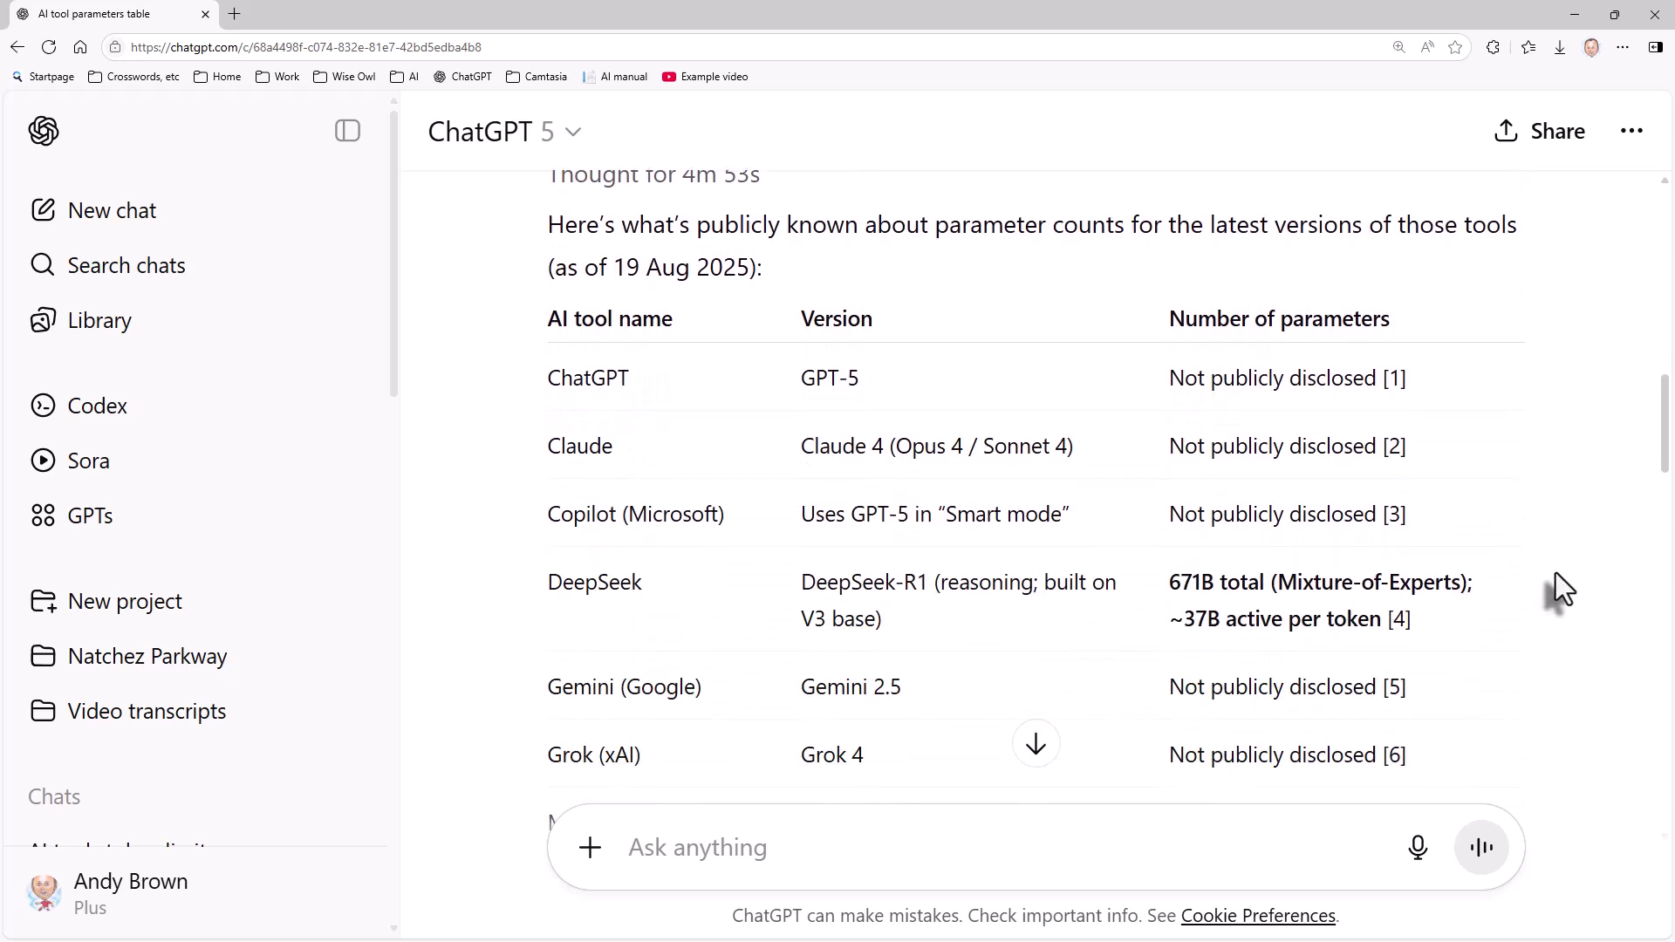
pyautogui.scroll(-1, 1557, 586)
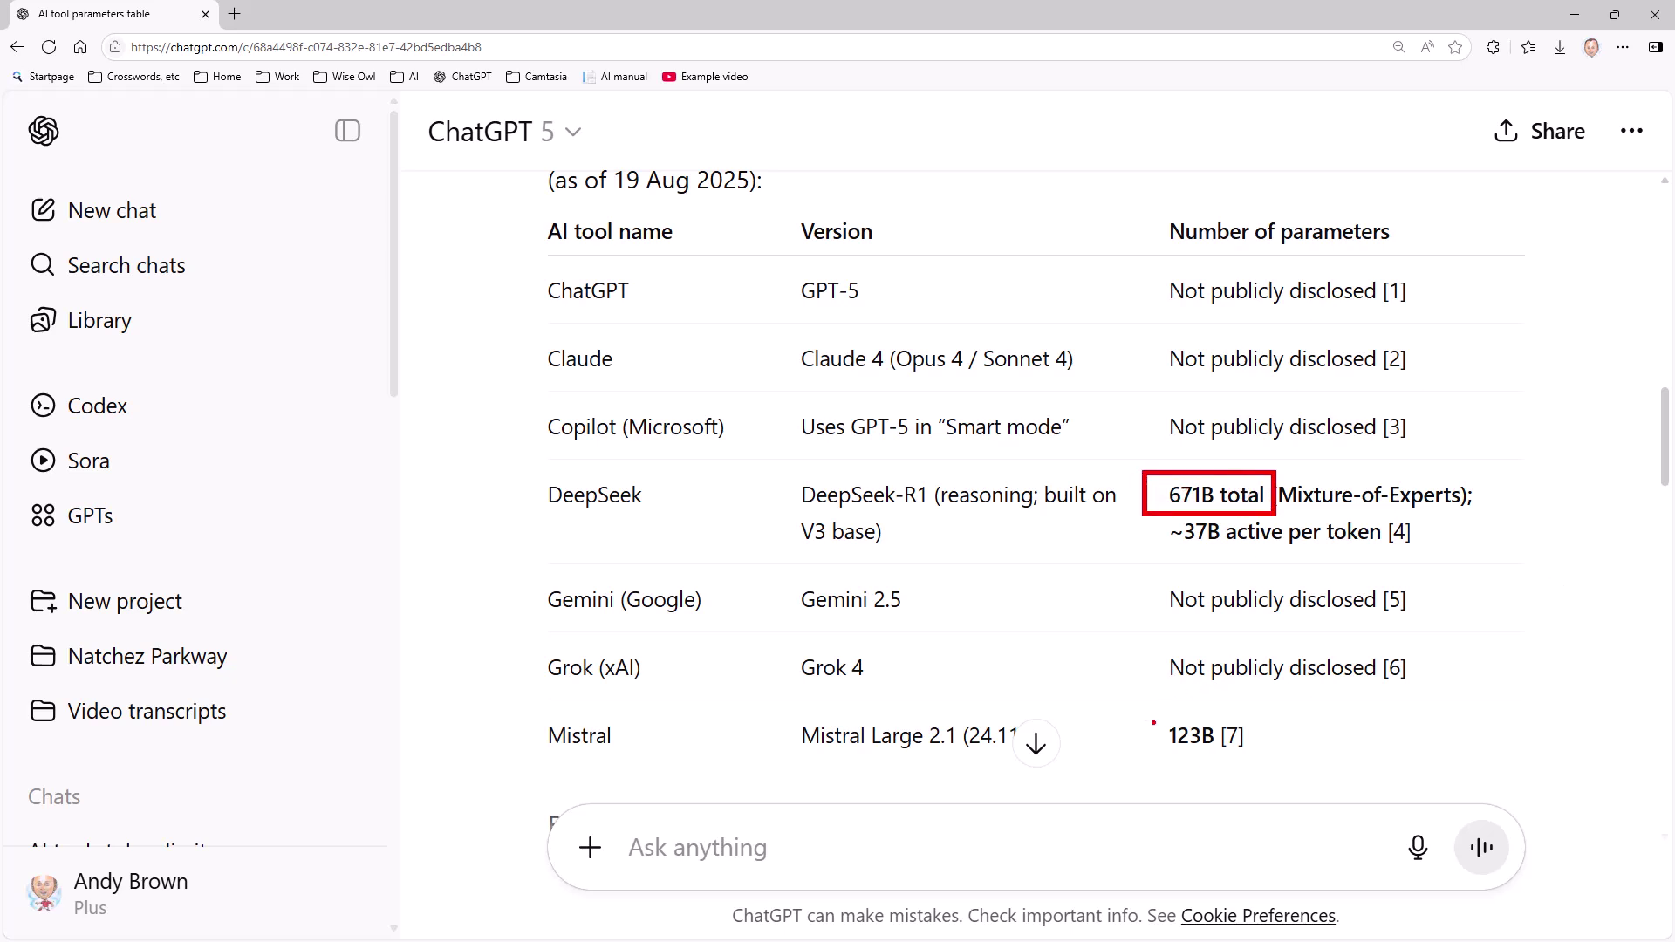
pyautogui.moveTo(1152, 722); pyautogui.dragTo(1230, 756)
pyautogui.press('Escape')
pyautogui.scroll(-10, 1431, 690)
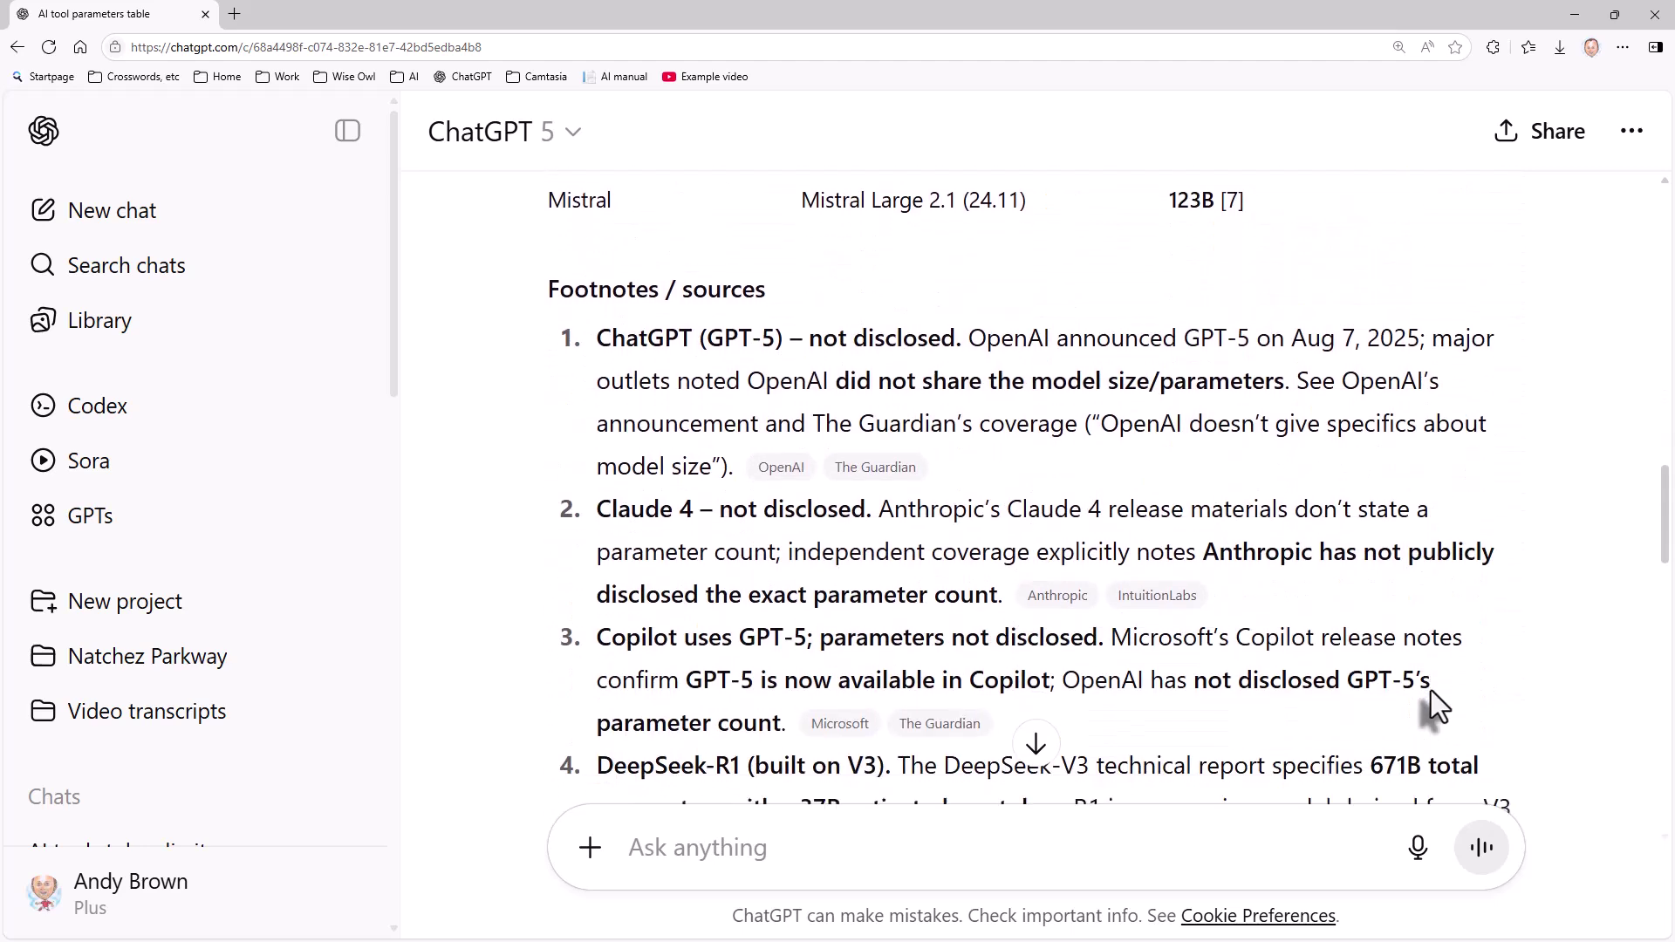
pyautogui.scroll(-10, 1431, 689)
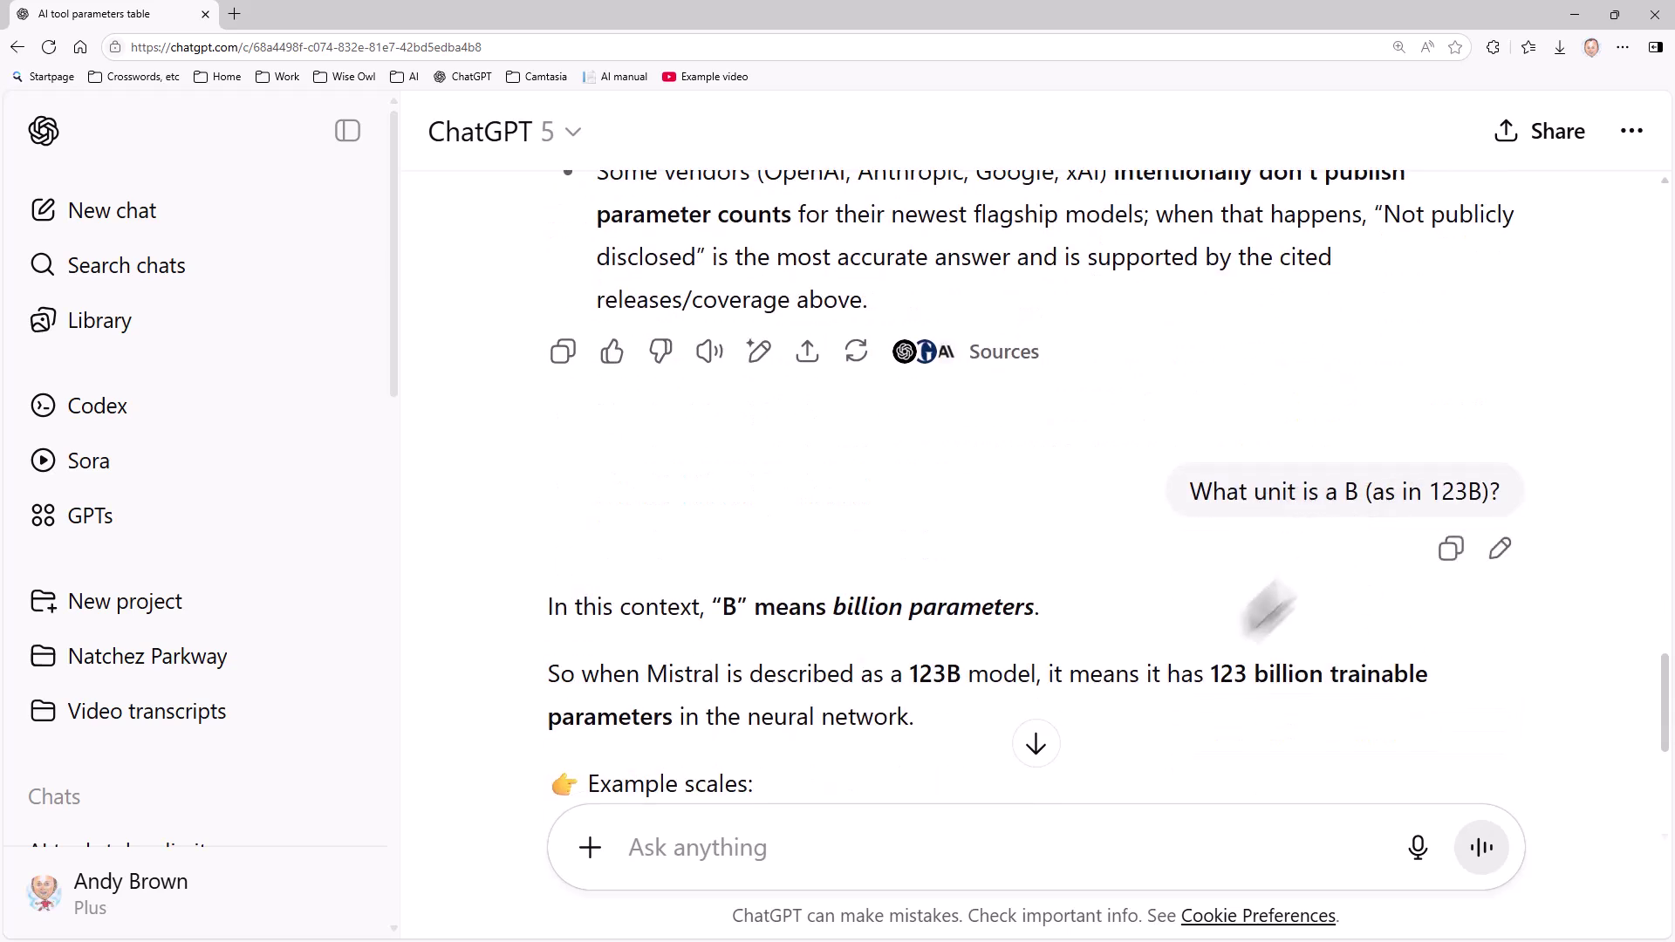
pyautogui.scroll(-1, 1233, 613)
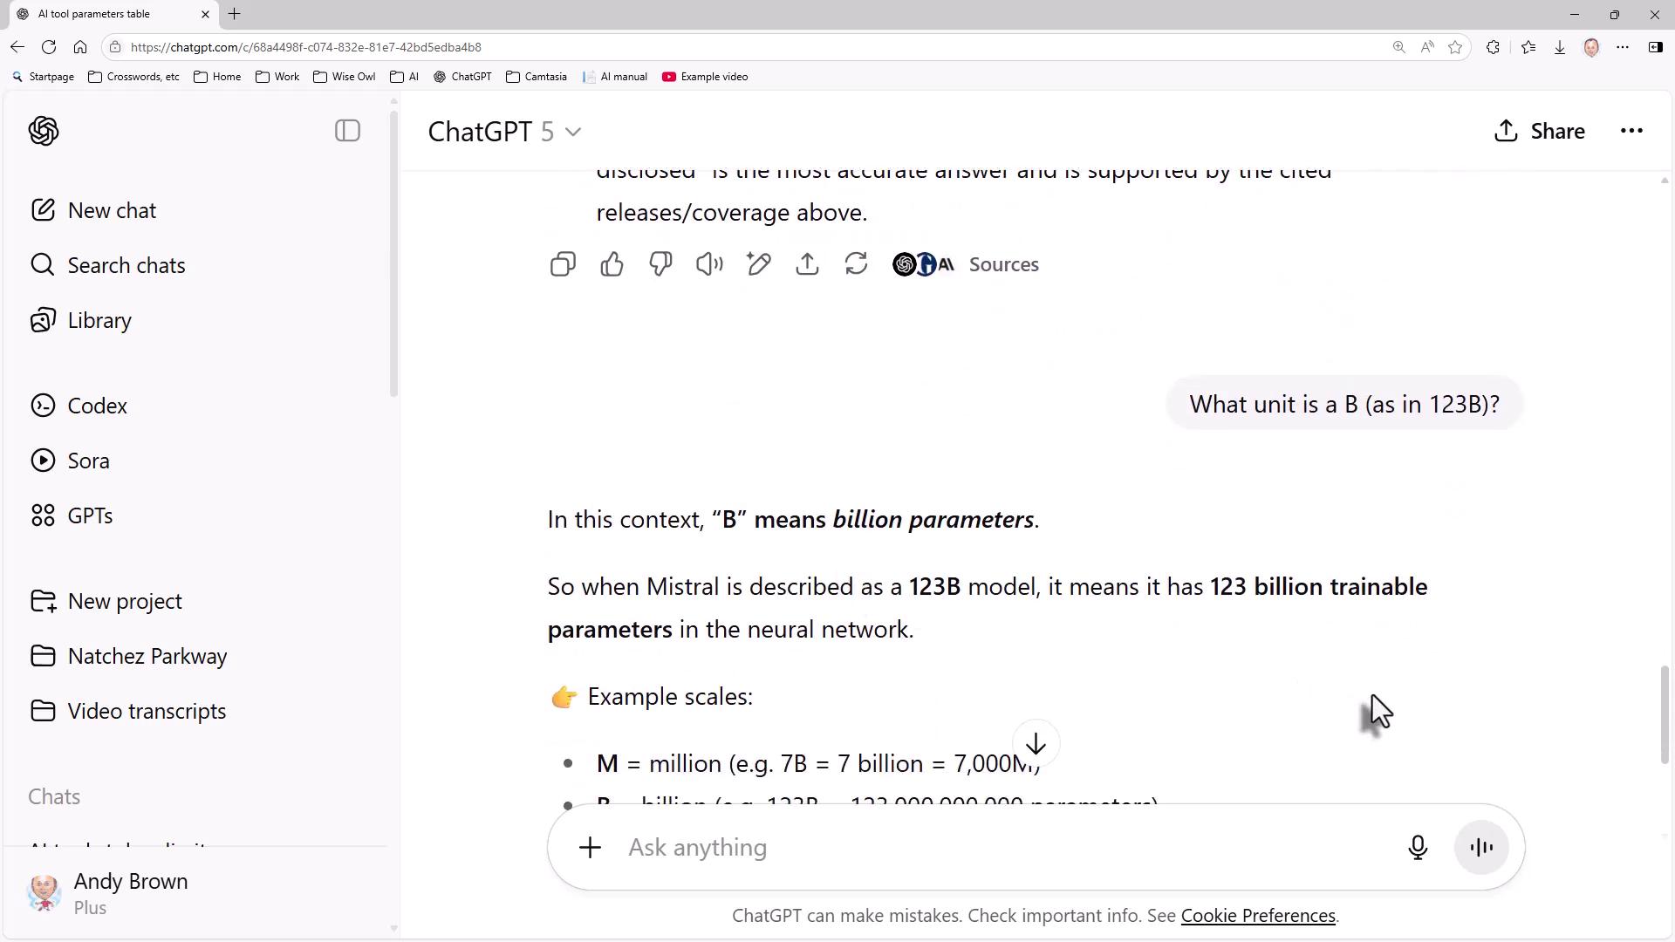
pyautogui.scroll(-2, 1373, 694)
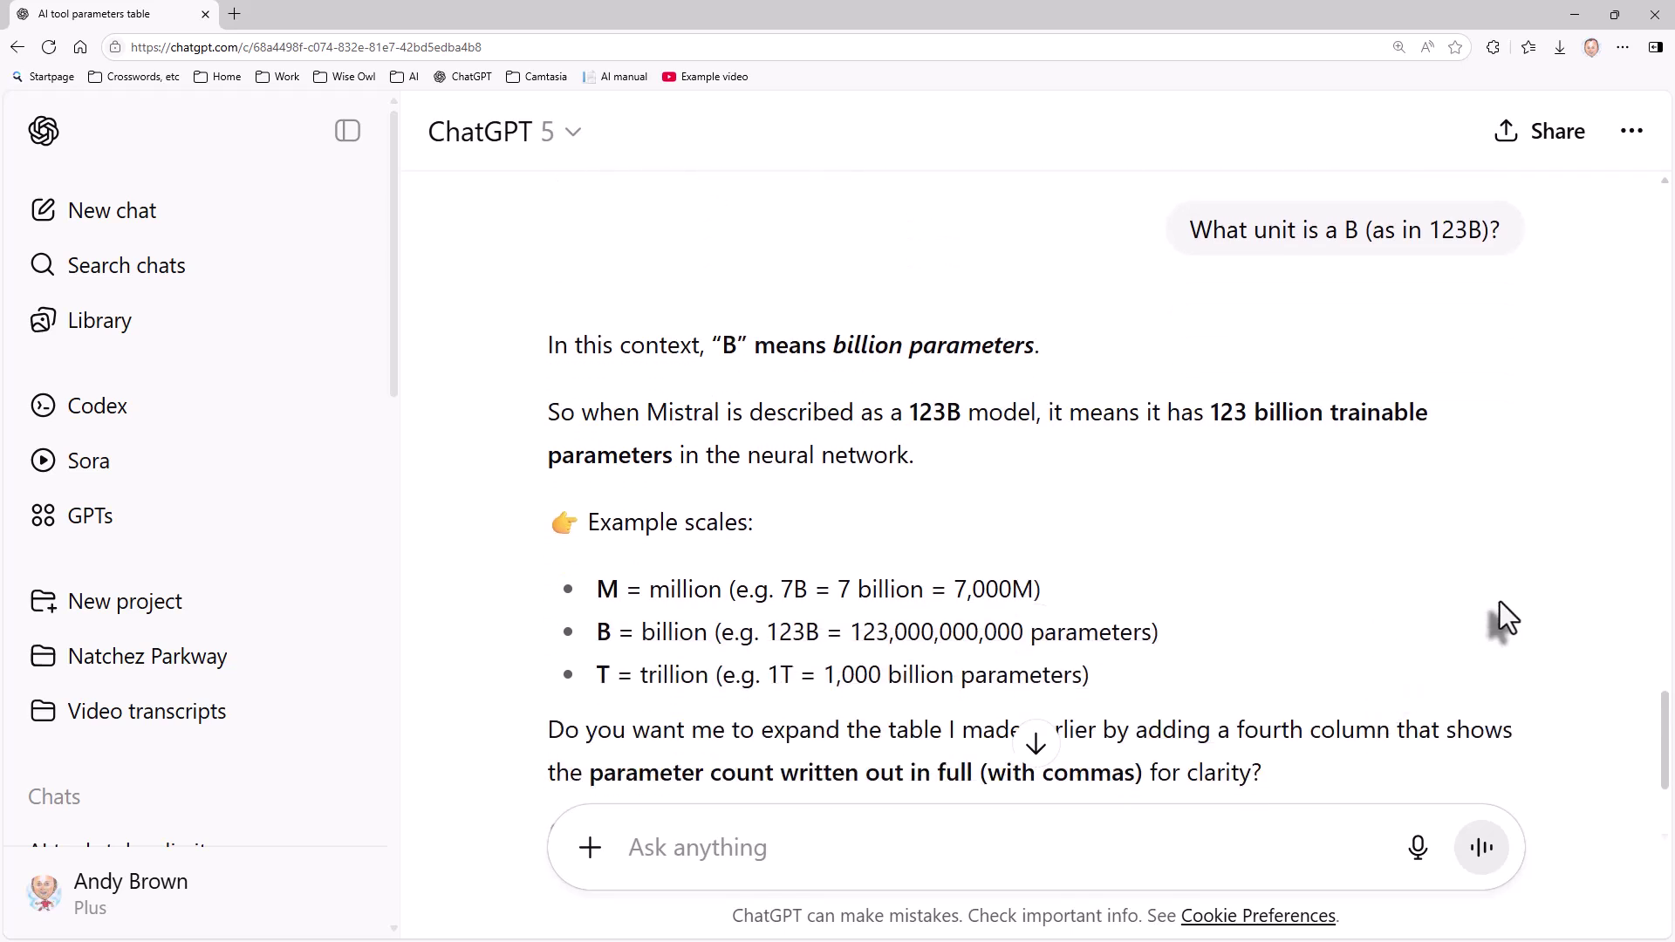
pyautogui.scroll(-2, 1500, 601)
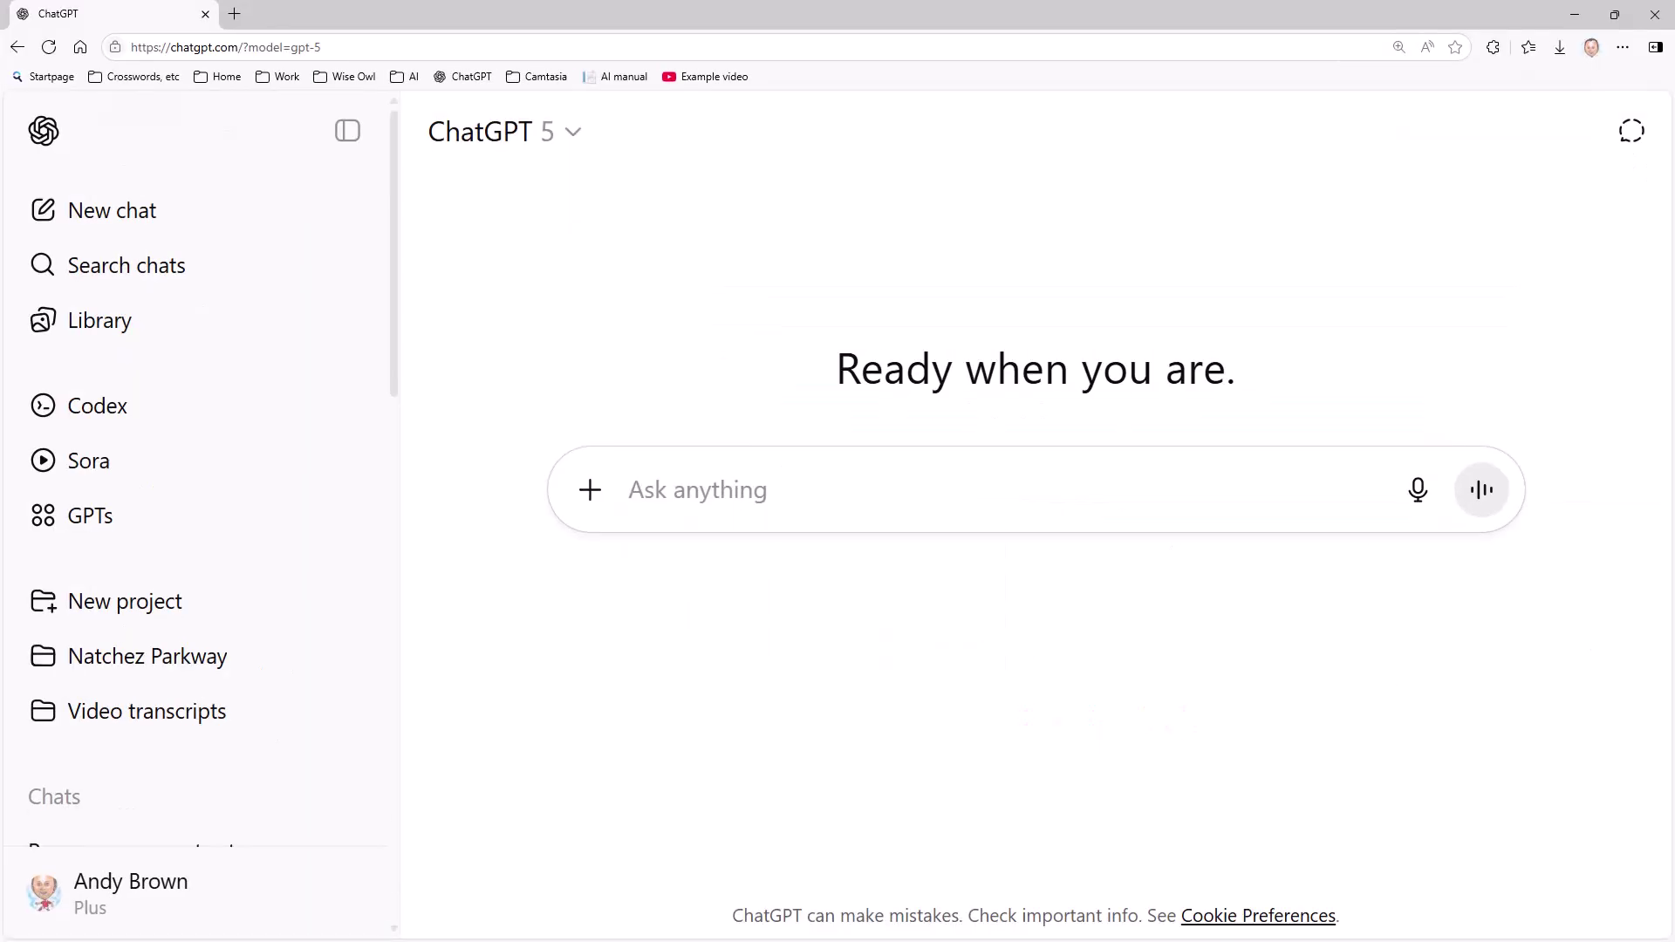
# Send the prompt for a humorous story of at most 100 words opening 'I wasn't sure what to expect when I opened the door'.
pyautogui.hotkey('ctrl', 'v')
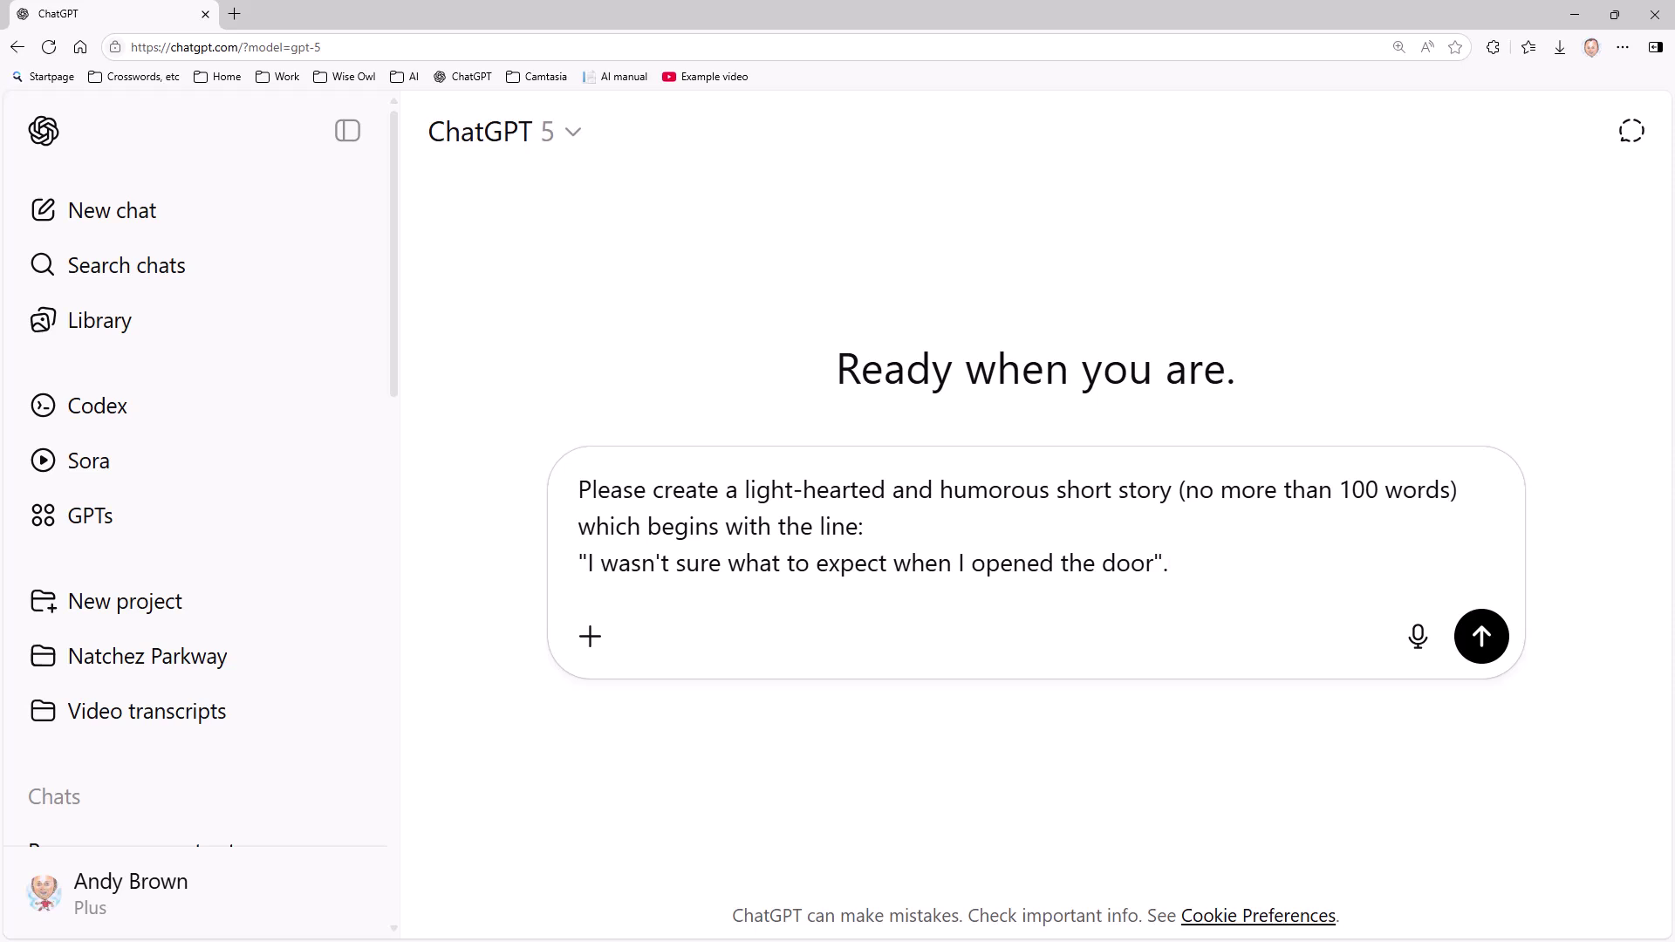
pyautogui.press('Return')
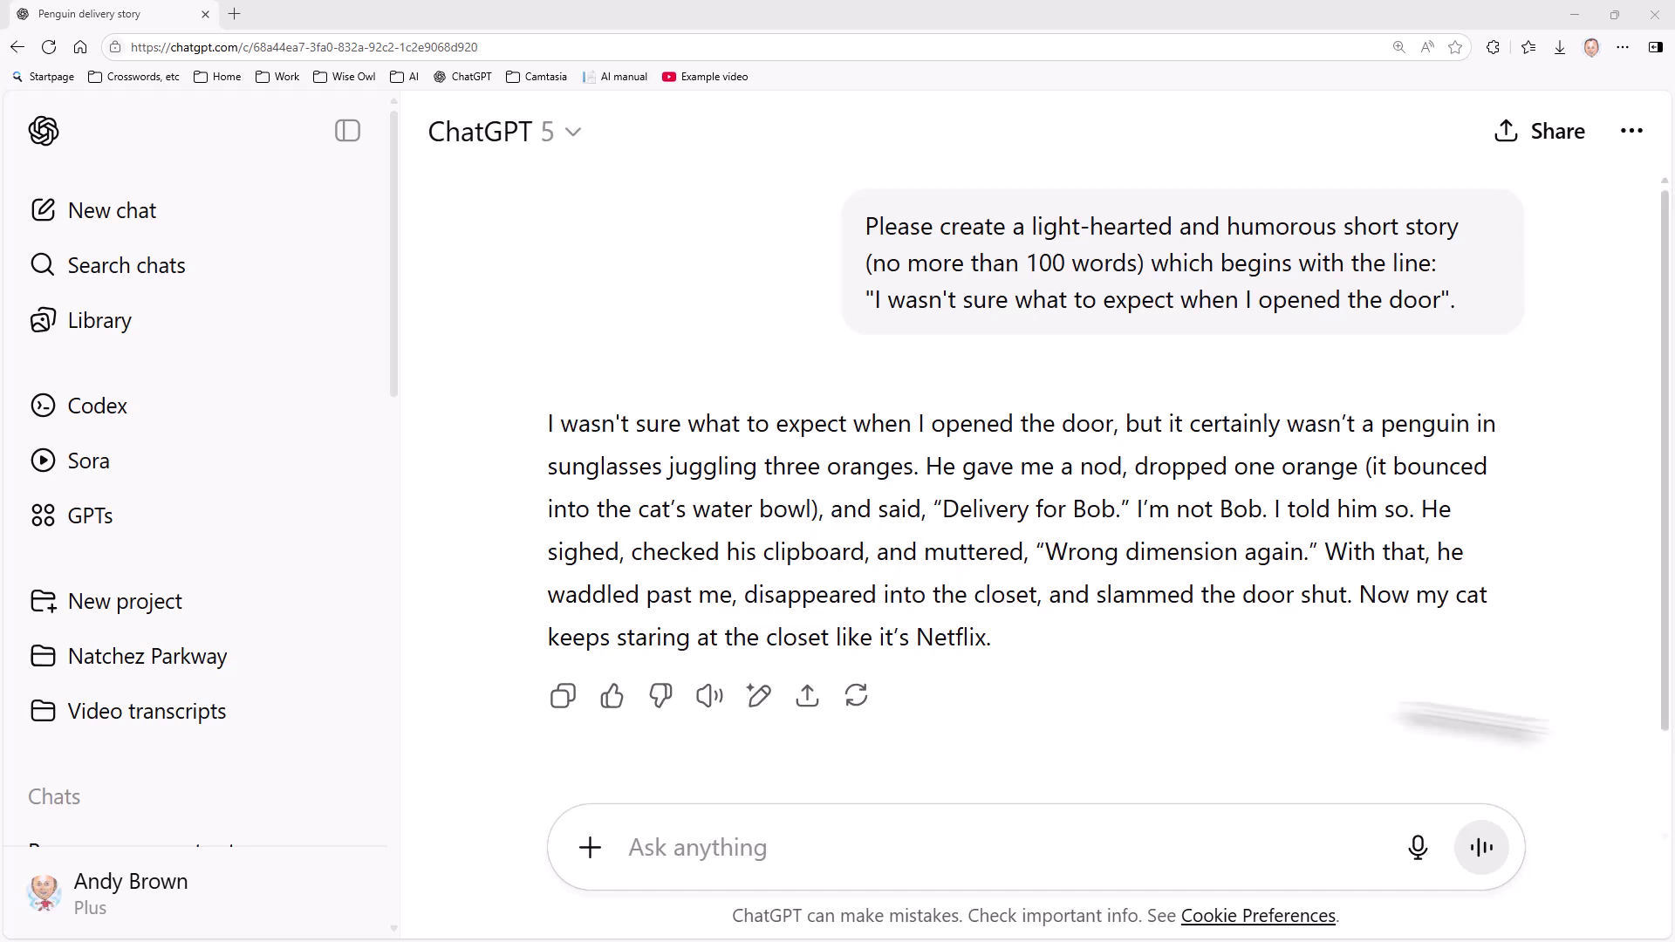
# Ask 'What temperature did you use for this prompt?' and highlight the reply's higher-creativity phrase.
pyautogui.click(896, 840)
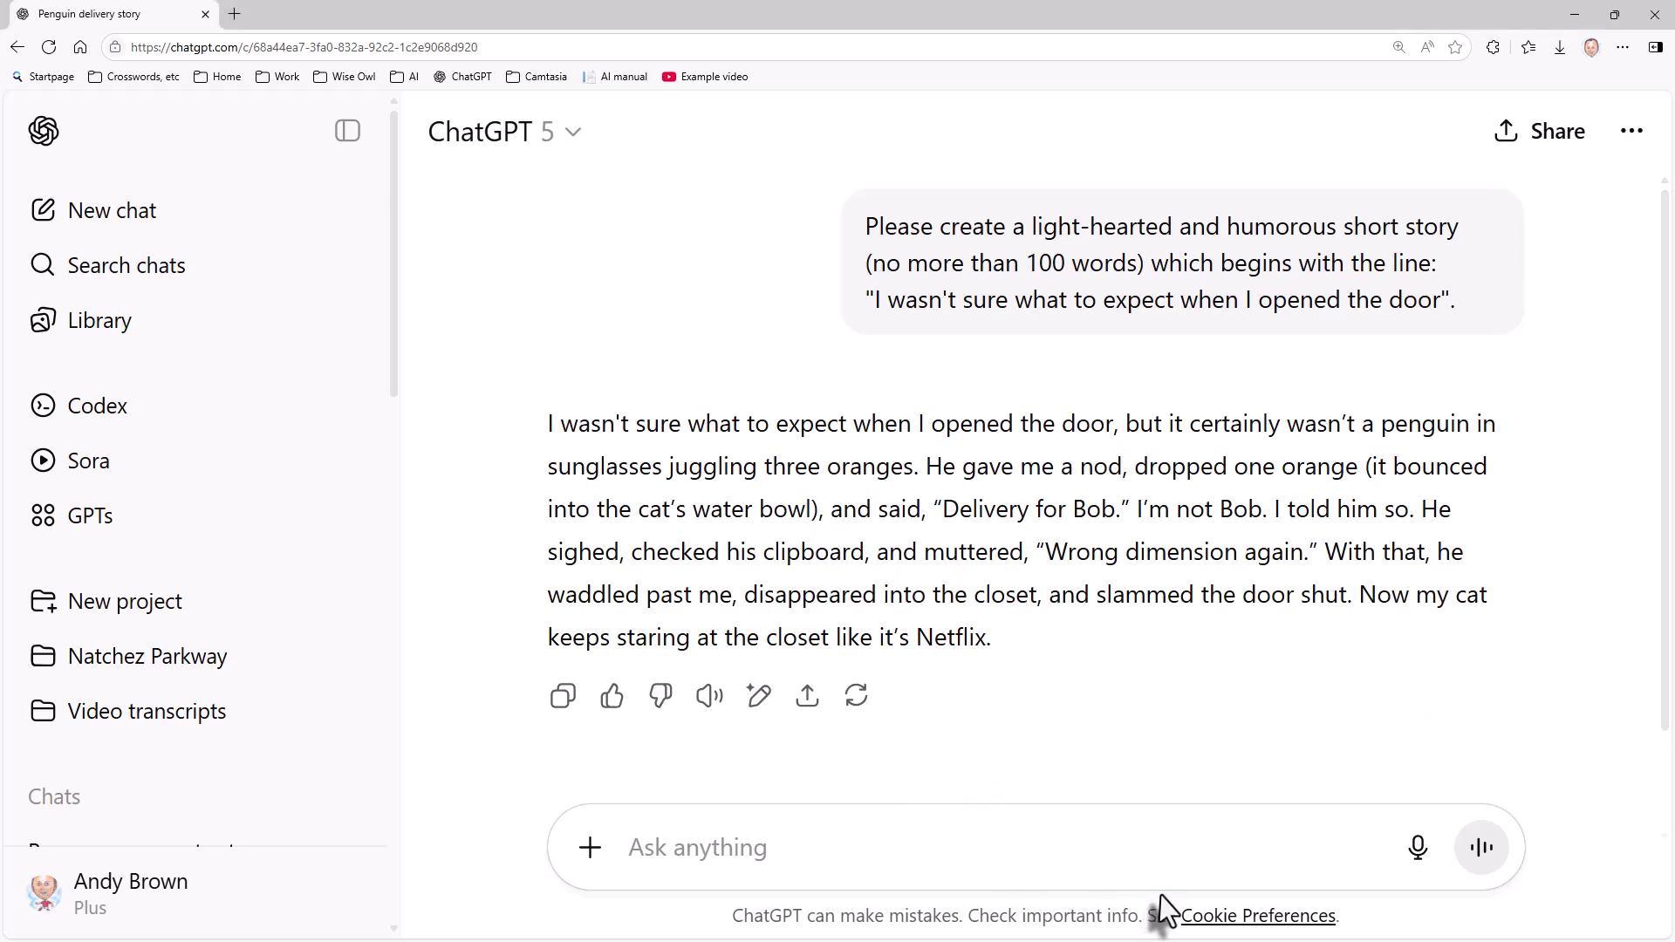
pyautogui.write('What temperature did you use for this prompt?')
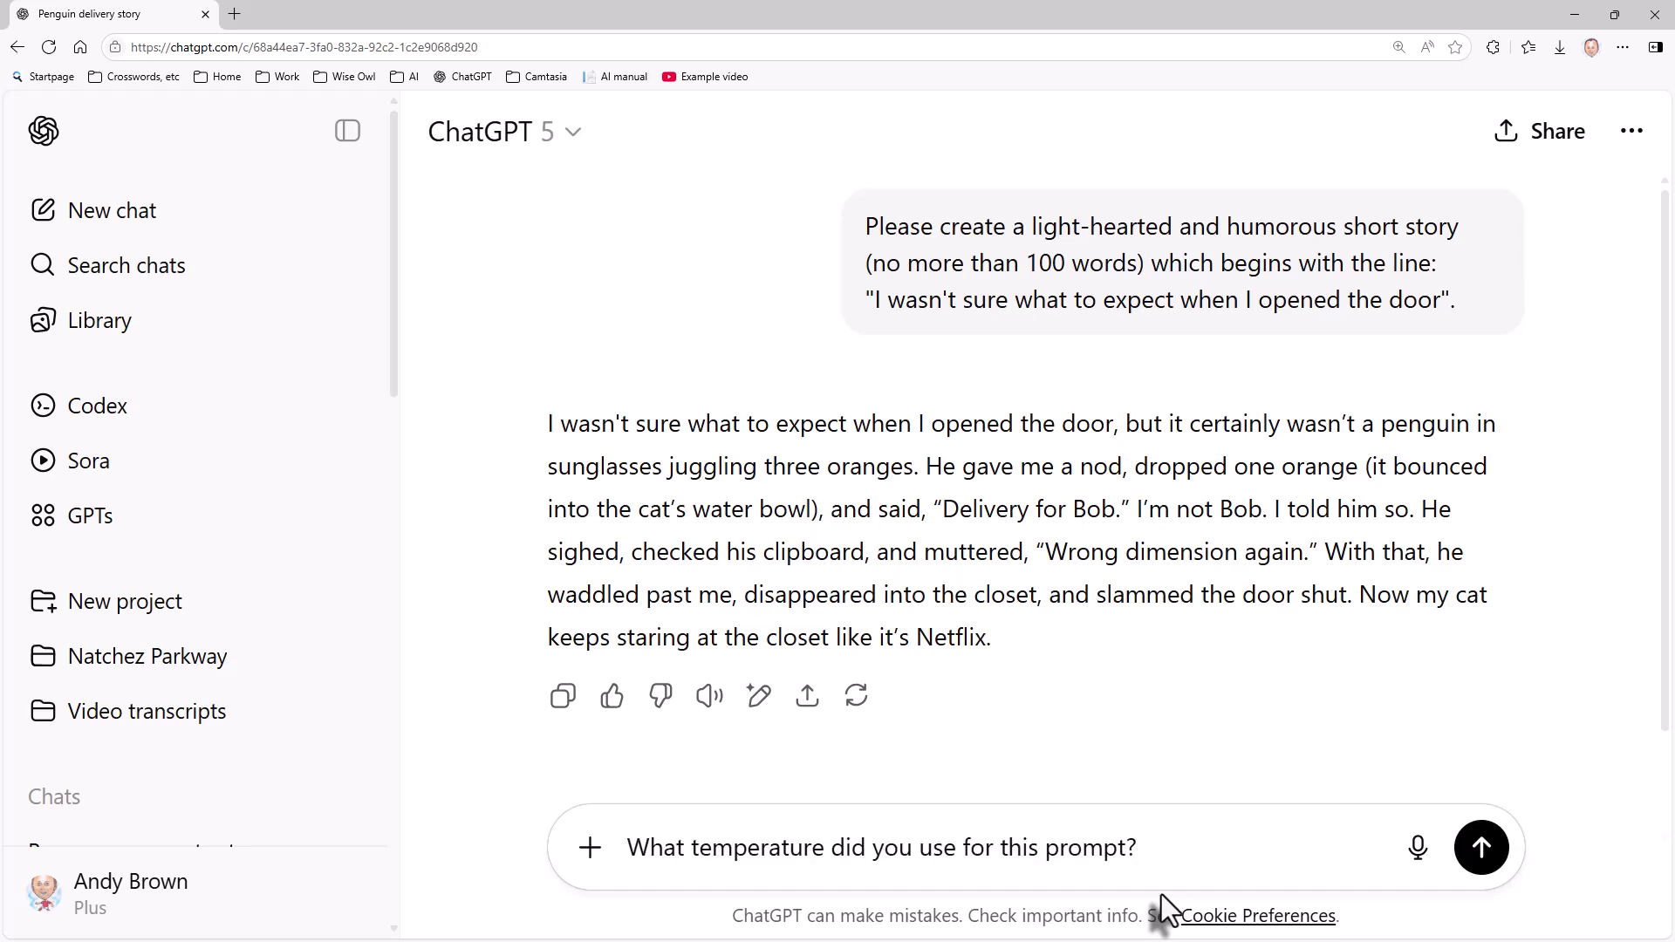
pyautogui.press('Return')
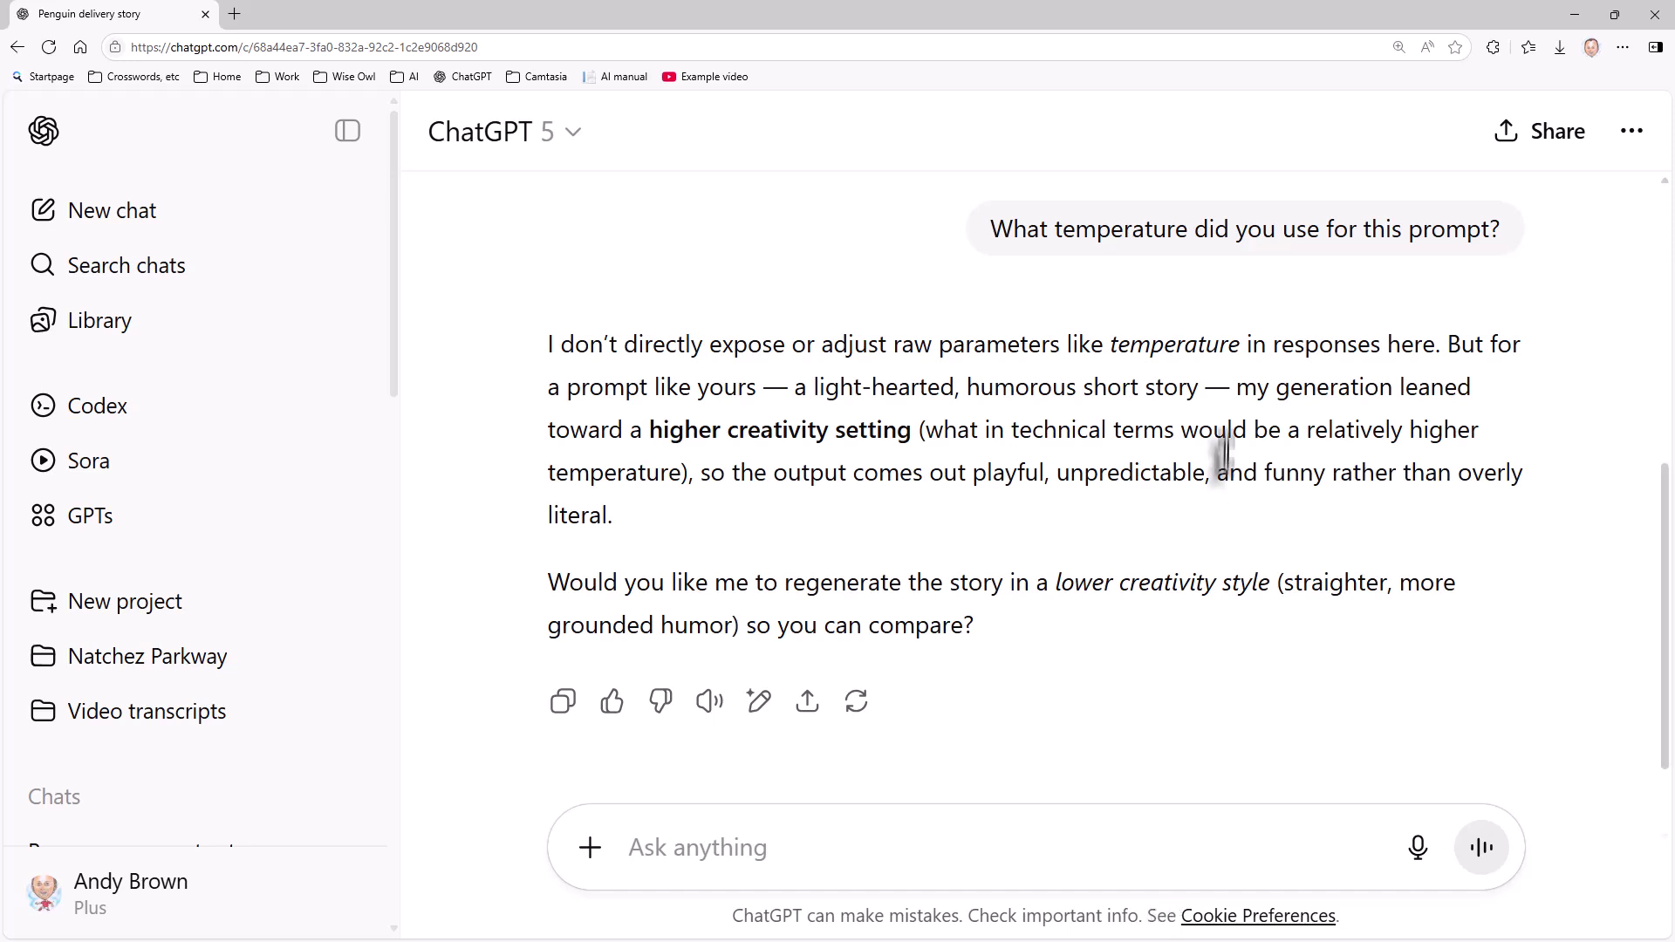
pyautogui.moveTo(1219, 397); pyautogui.dragTo(912, 445)
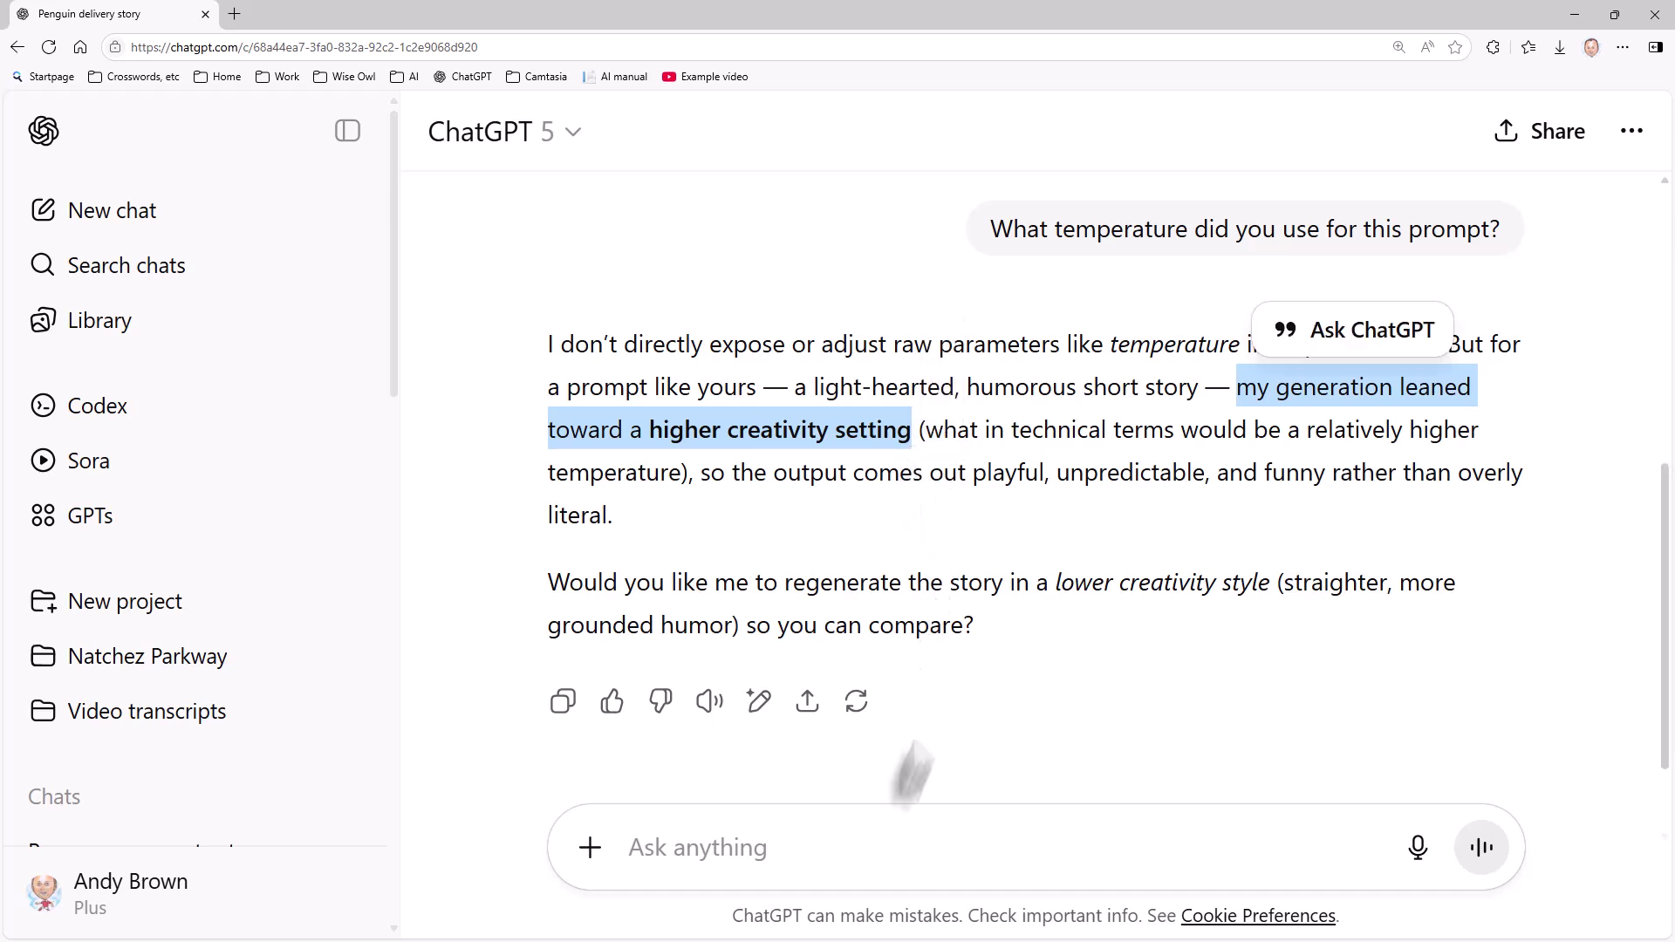
pyautogui.click(853, 859)
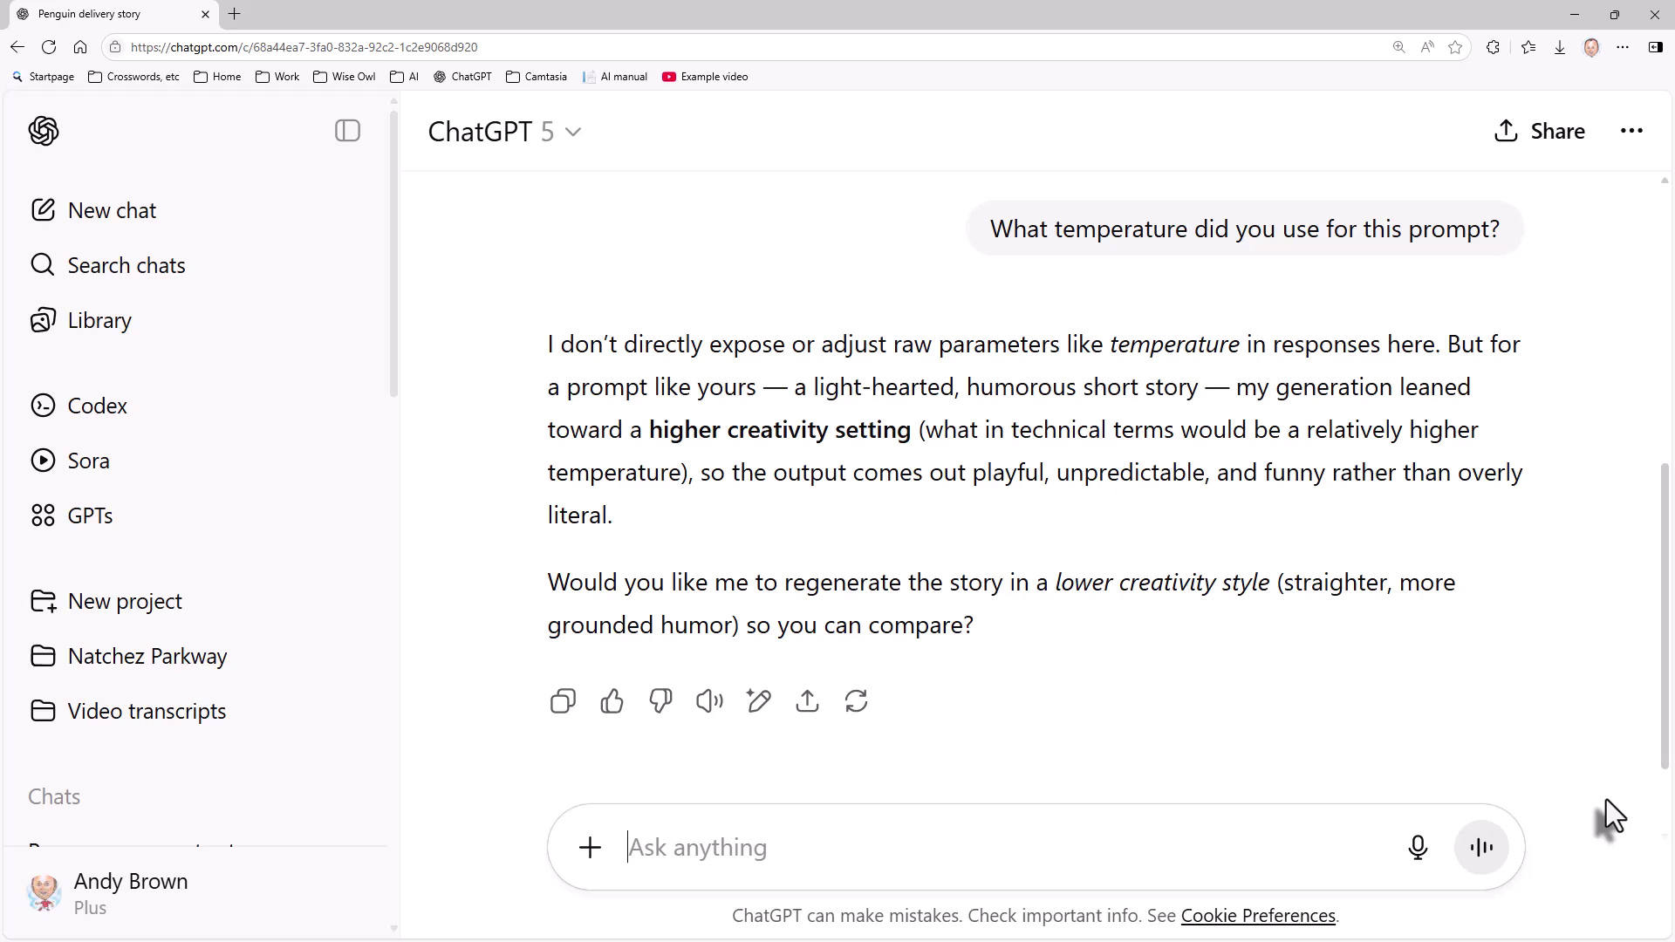
# Reply 'Yes please' to have the goat story regenerated at lower creativity.
pyautogui.write('Yes please')
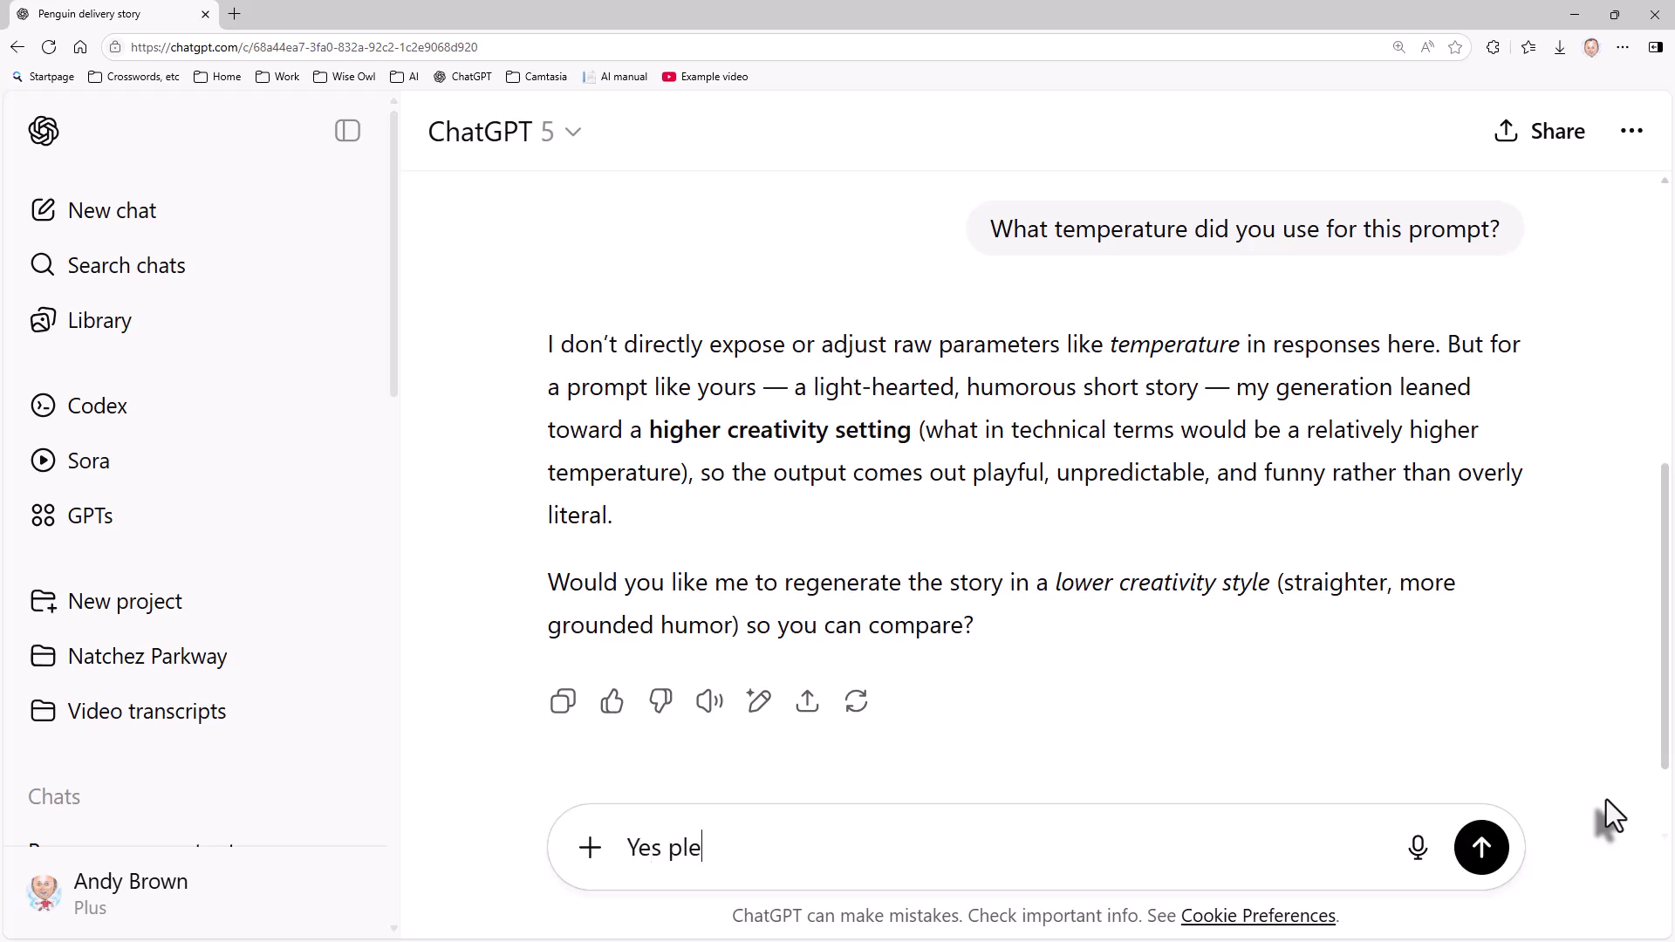
pyautogui.press('Return')
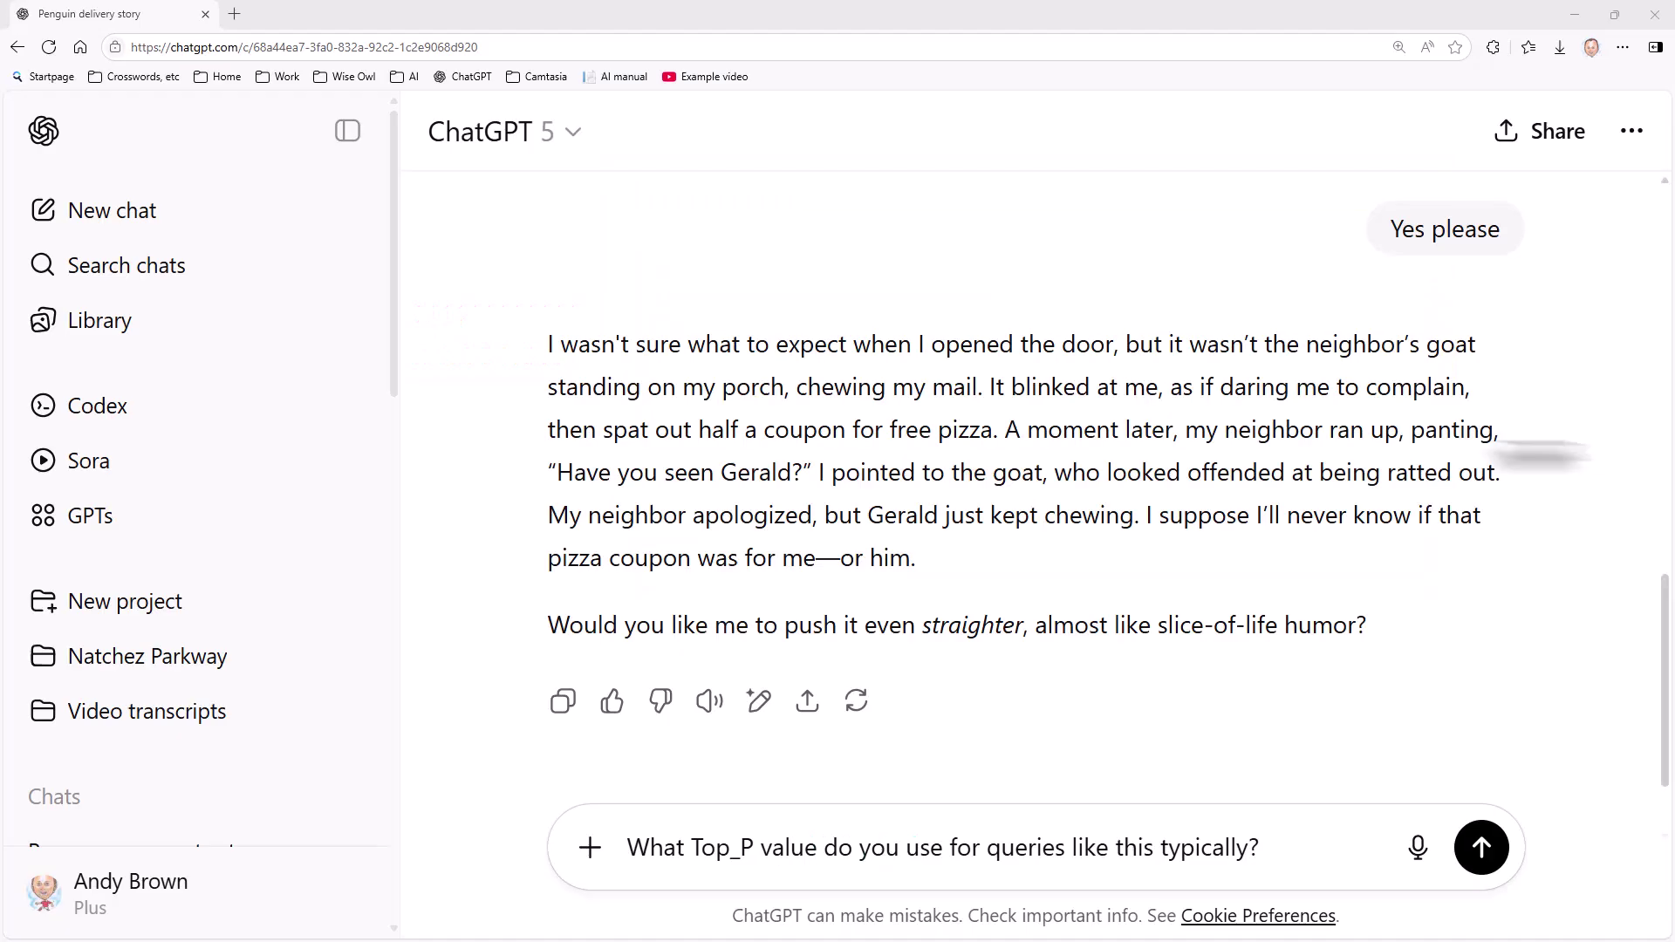
# Send the drafted question about the typical top_p value and read the top_p and temperature explanation.
pyautogui.click(1317, 873)
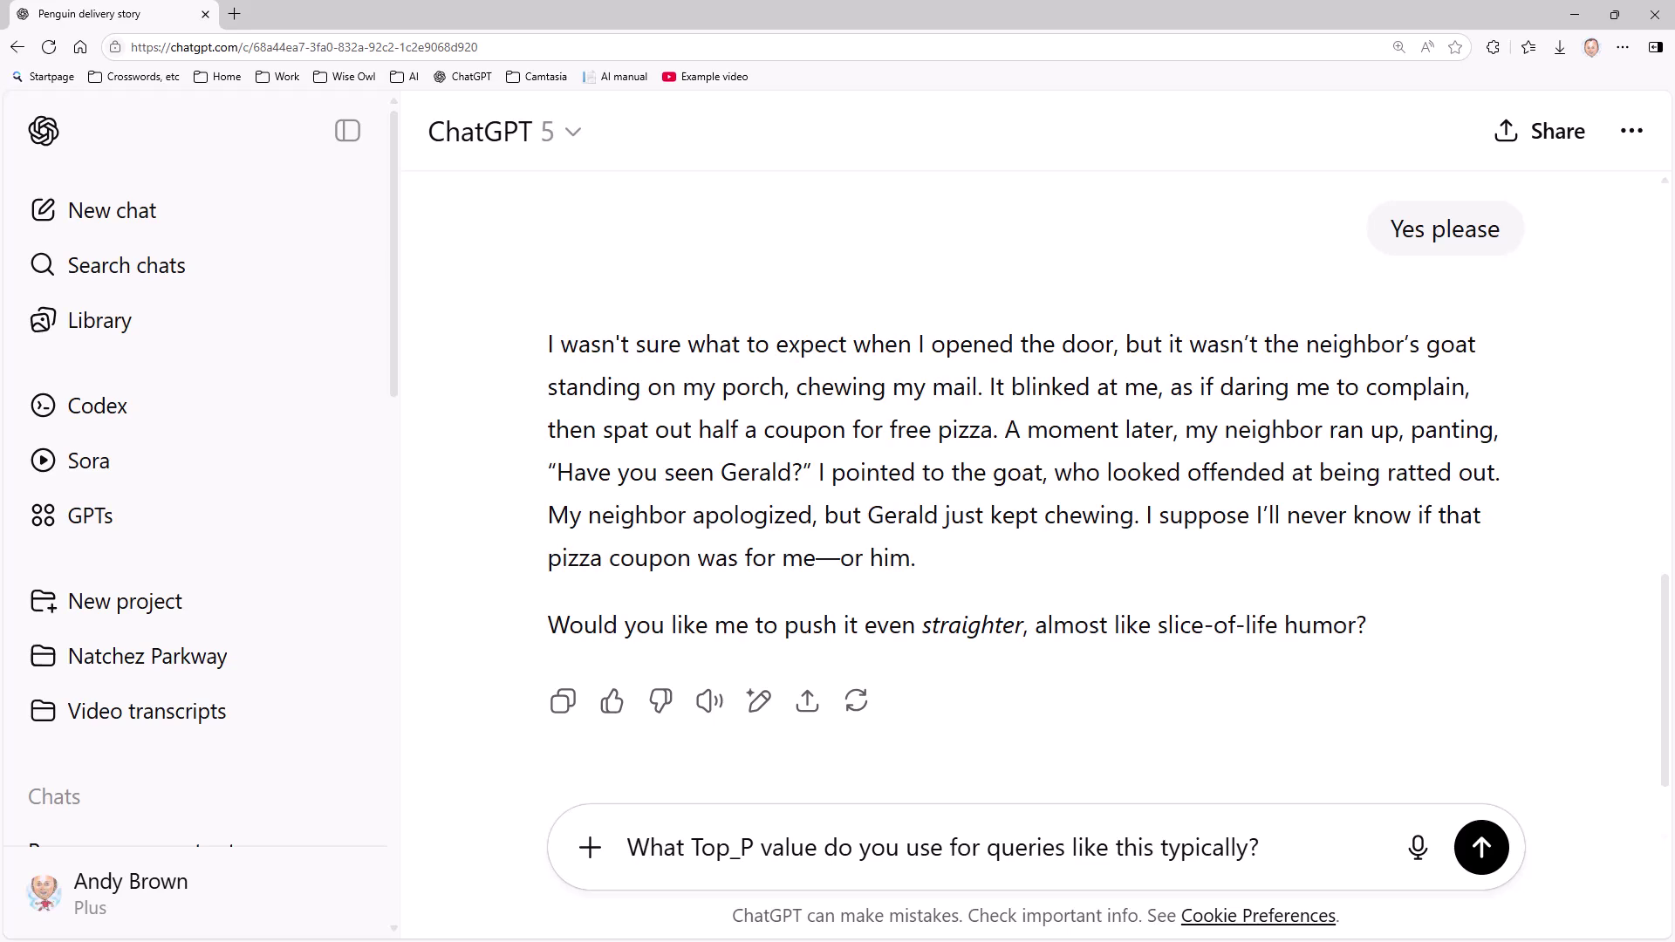
pyautogui.press('Return')
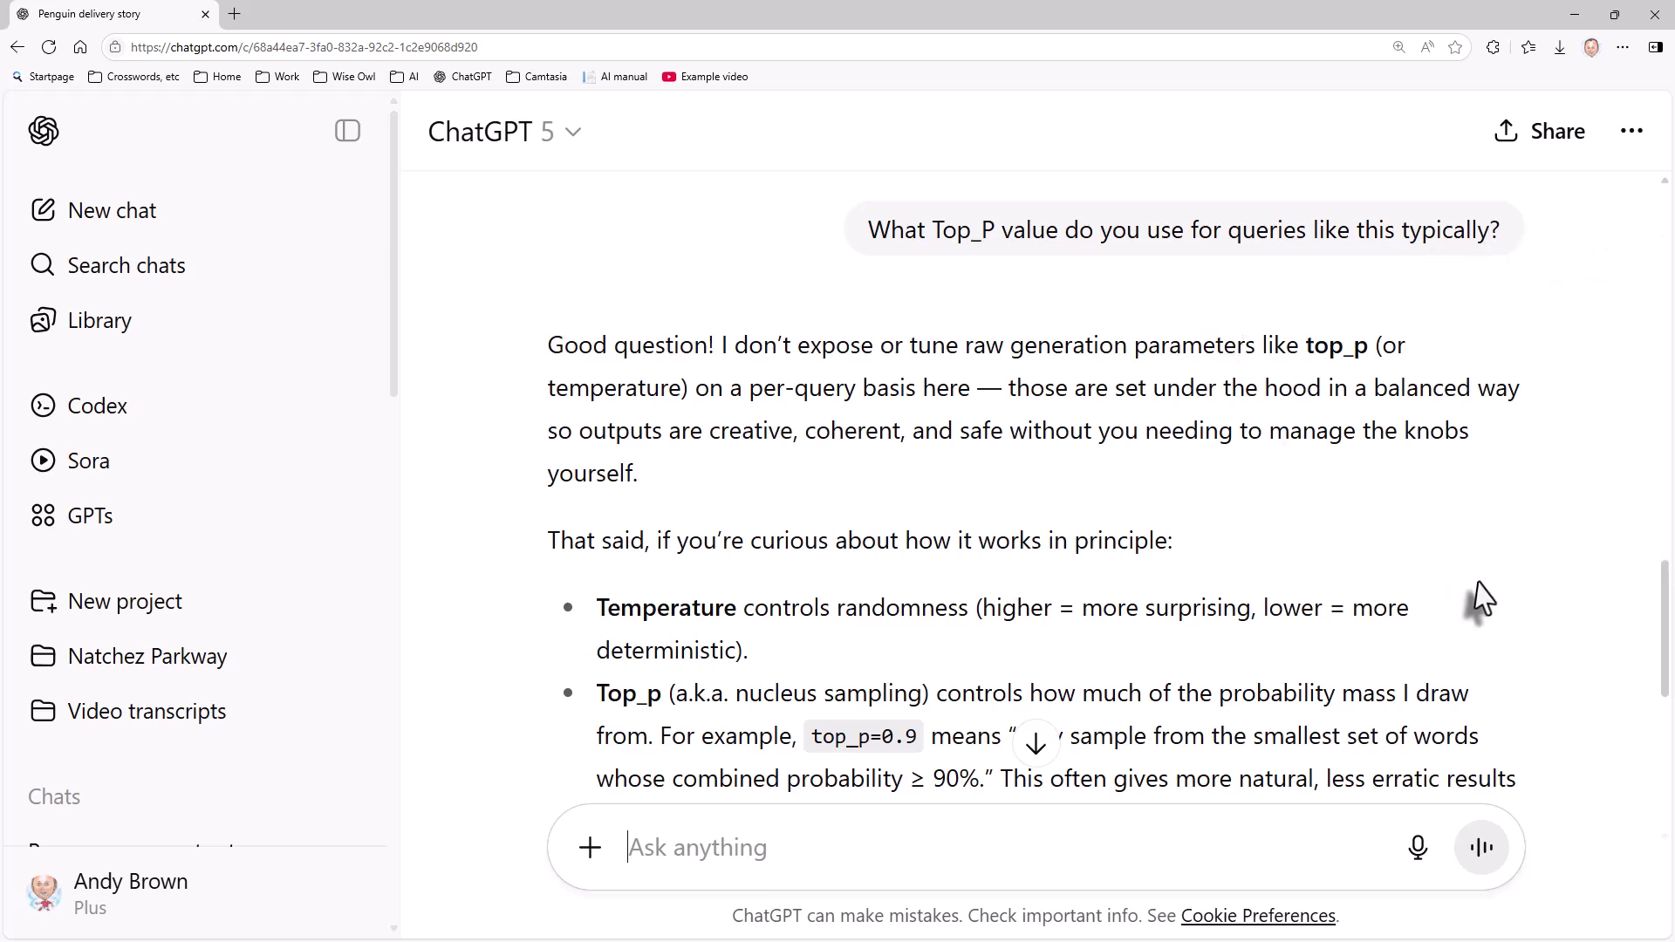
pyautogui.scroll(-3, 1480, 599)
pyautogui.scroll(-3, 1479, 581)
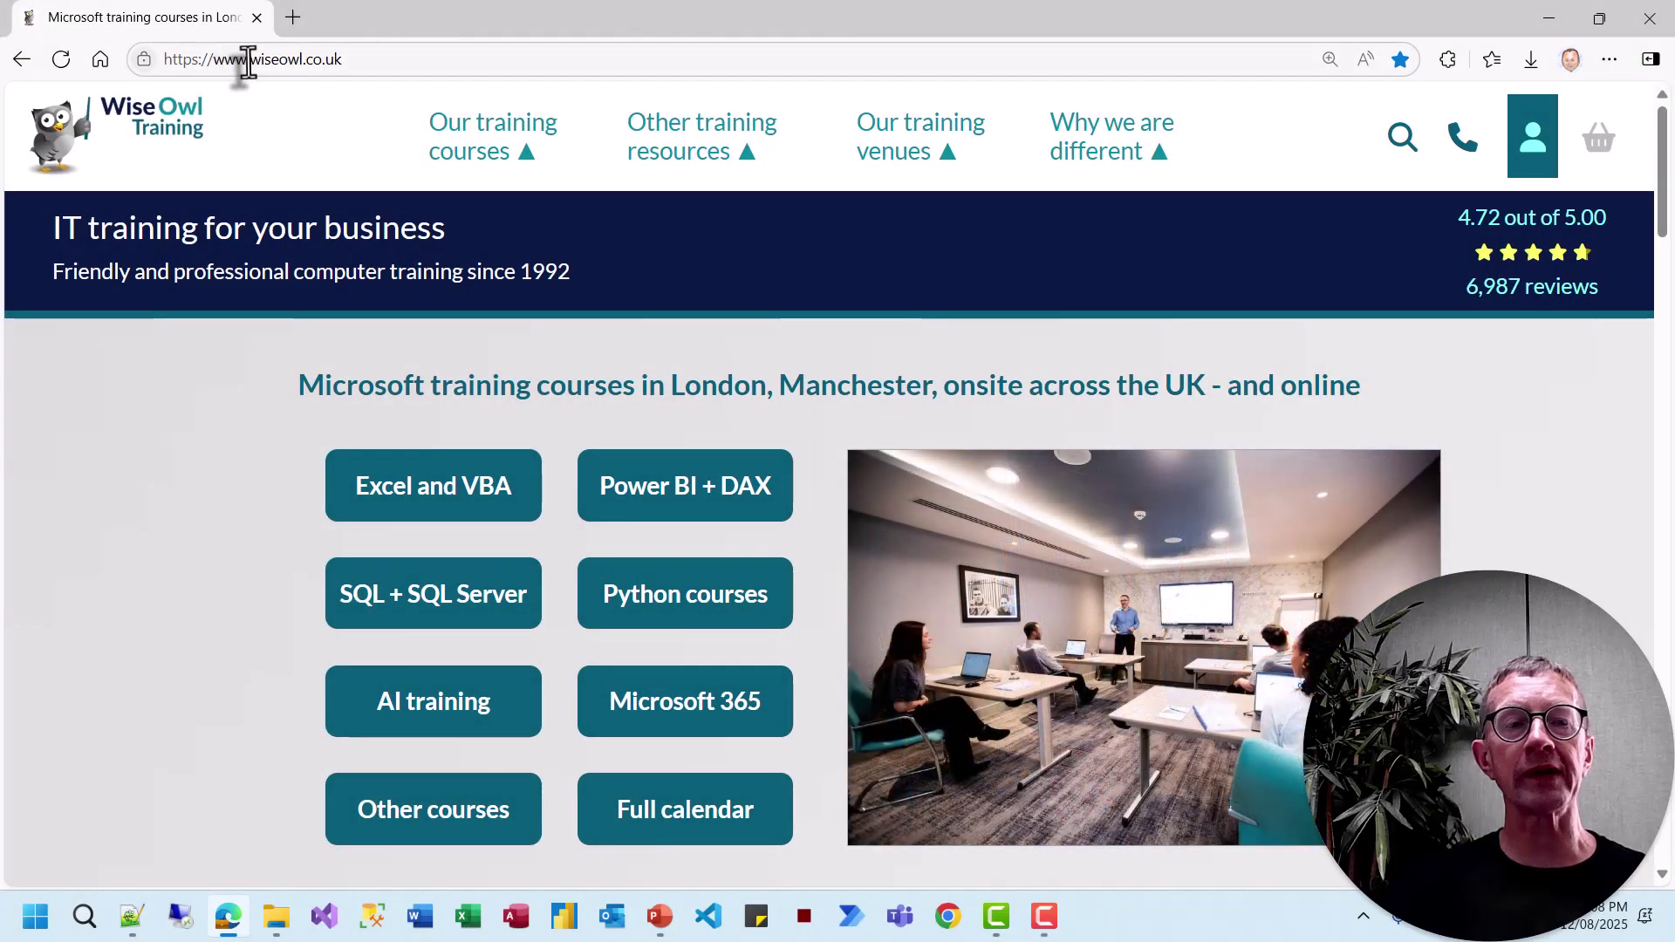
# Go from the Other training resources menu to the free exercises page, then tutorial videos.
pyautogui.moveTo(250, 58); pyautogui.dragTo(393, 59)
pyautogui.moveTo(585, 139)
pyautogui.moveTo(747, 165)
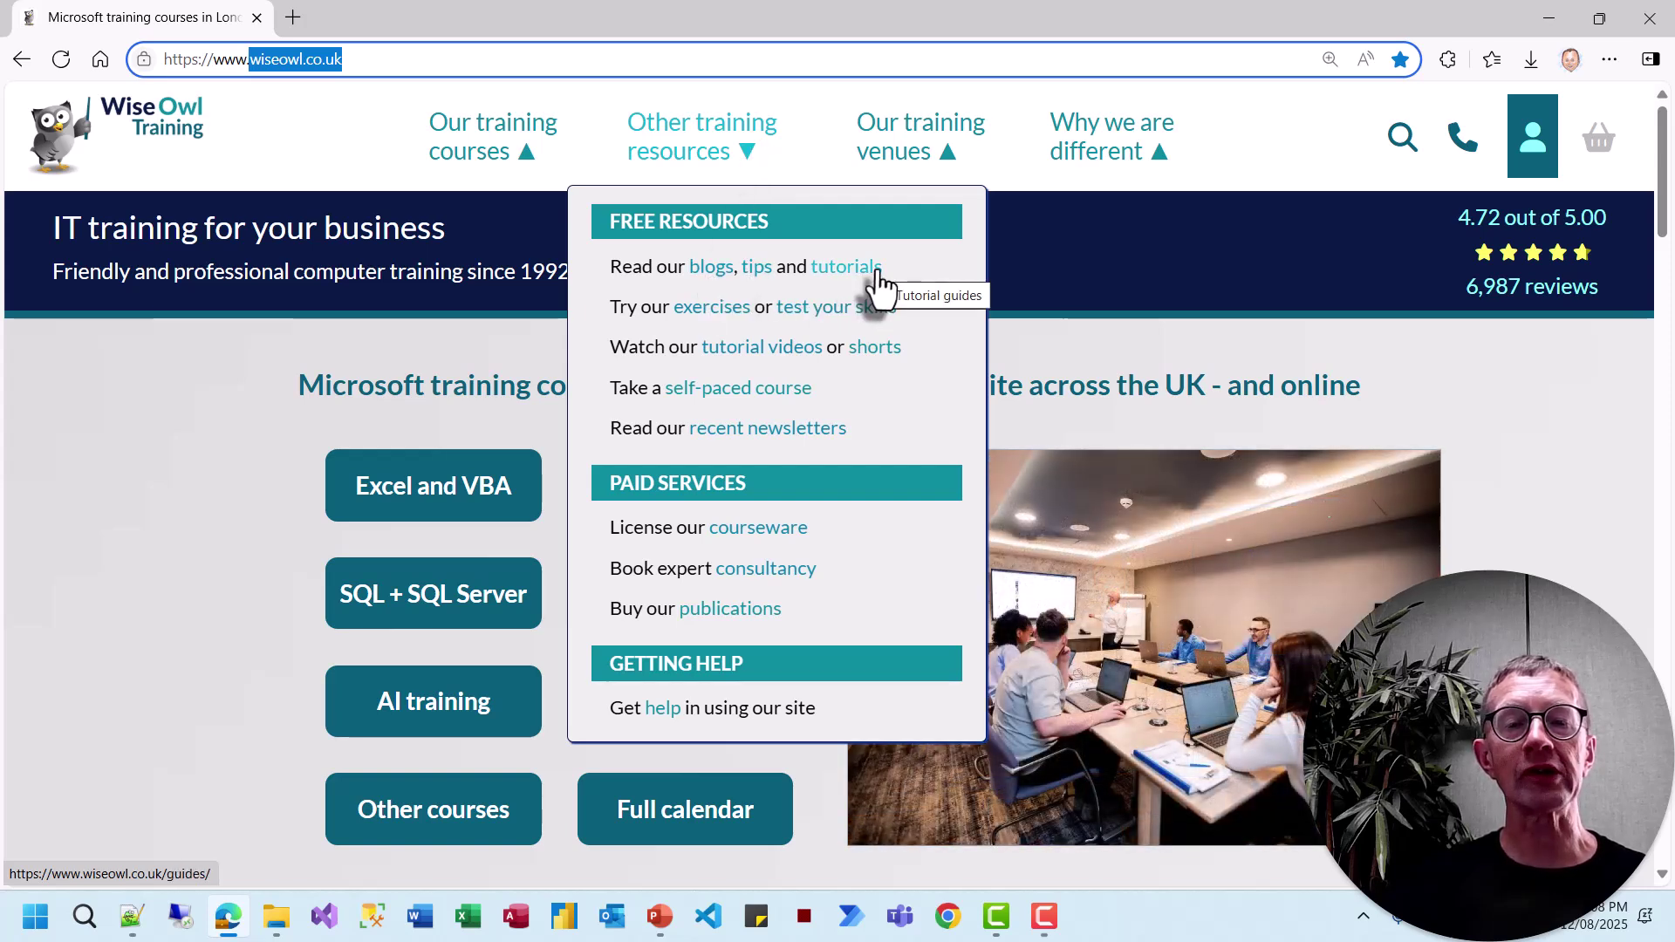
pyautogui.click(723, 308)
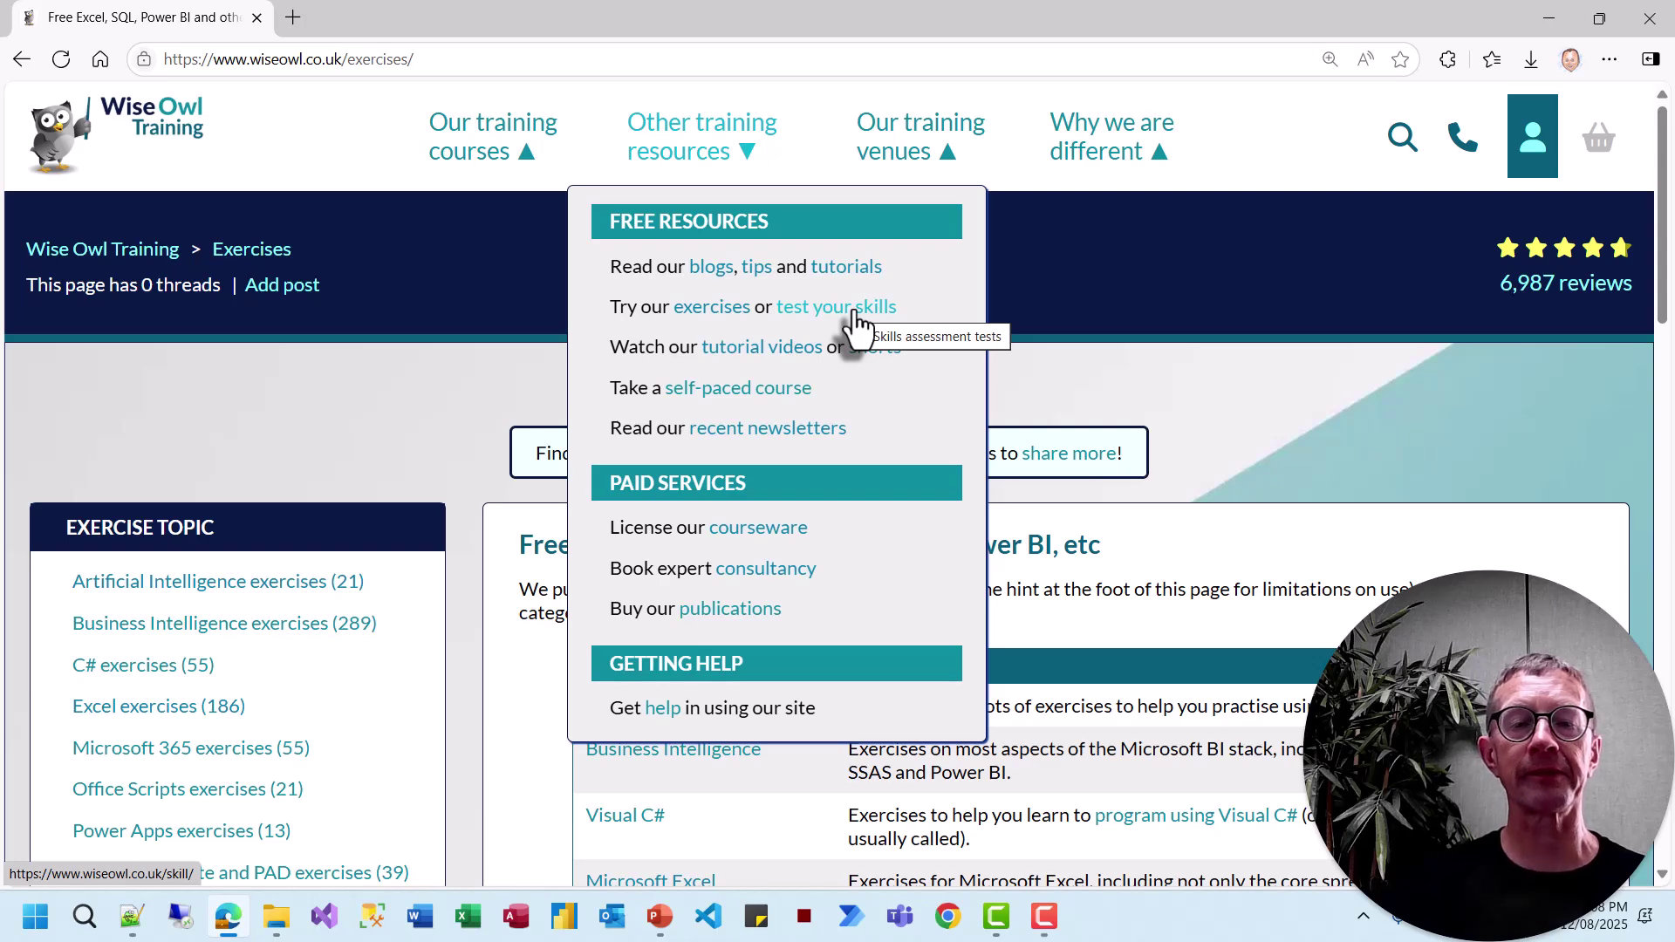
pyautogui.click(755, 349)
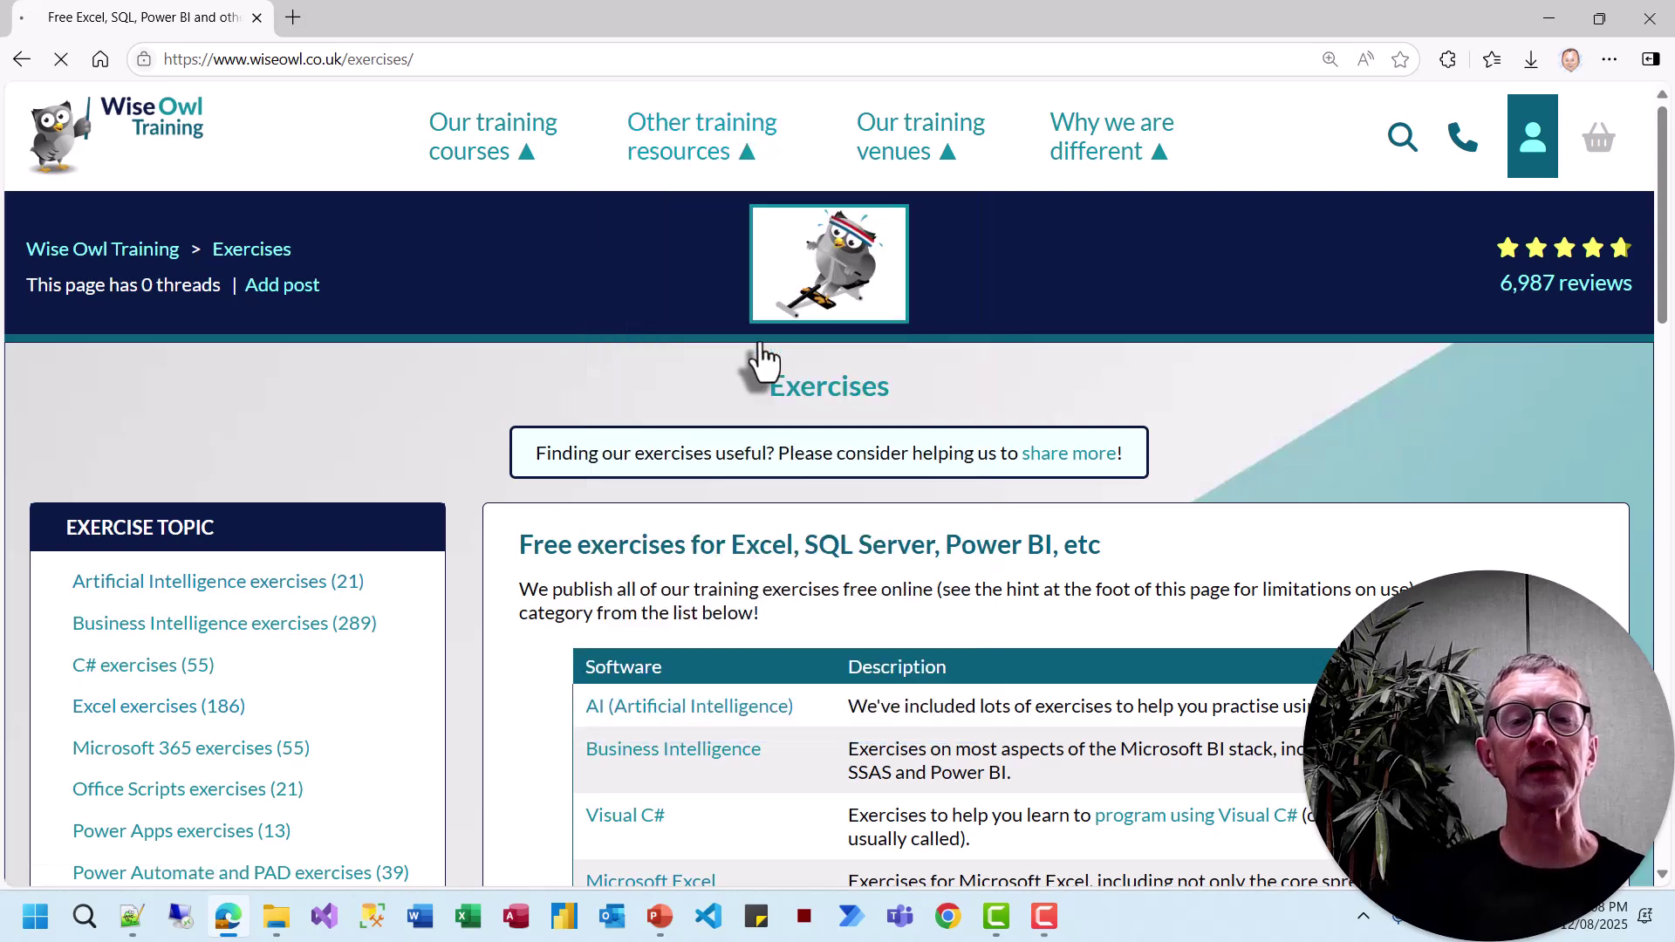
# Browse the videos page and bring up the list of Wise Owl training courses.
pyautogui.scroll(-10, 436, 445)
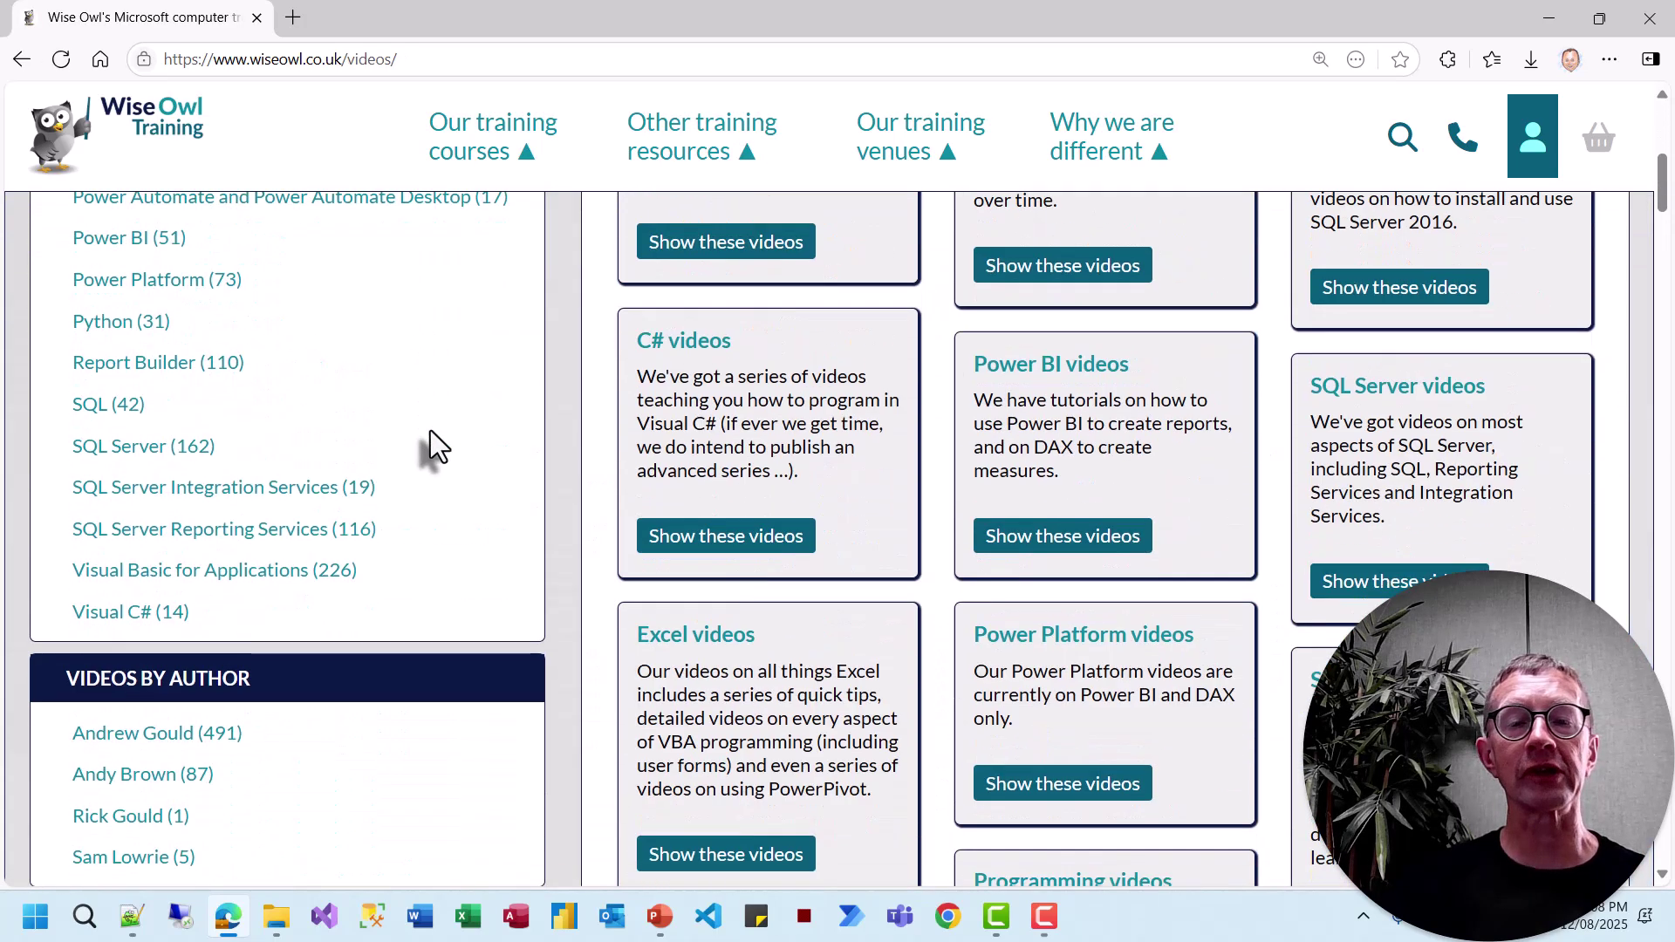
pyautogui.scroll(8, 431, 431)
pyautogui.scroll(-3, 431, 431)
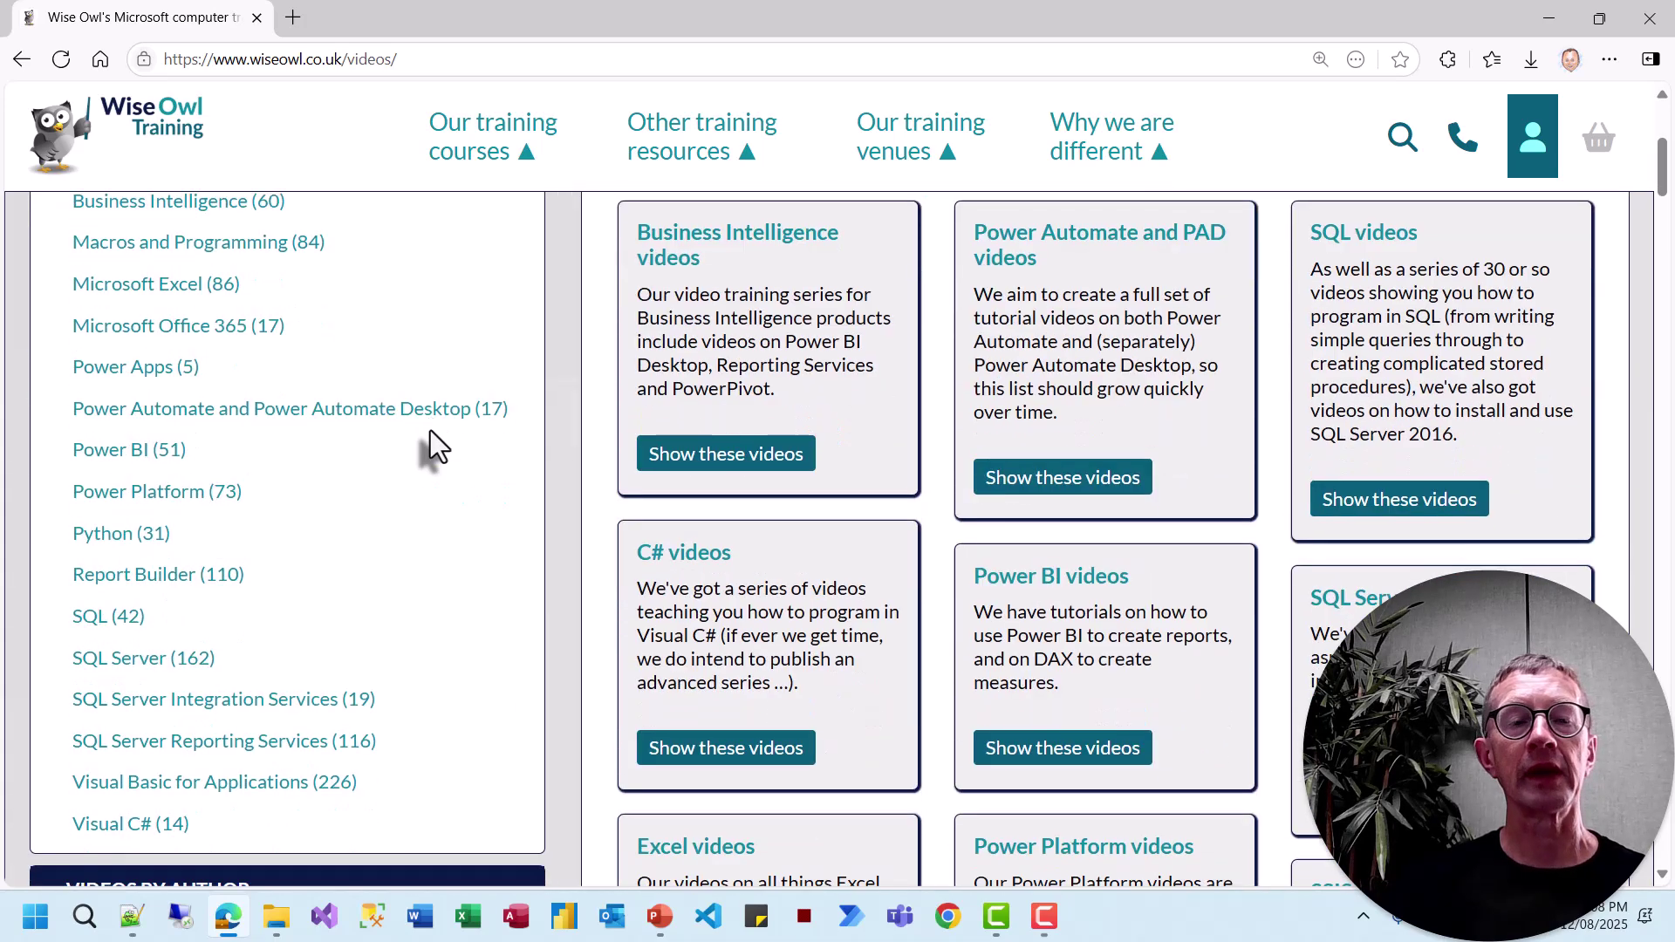
pyautogui.scroll(5, 431, 431)
pyautogui.click(506, 124)
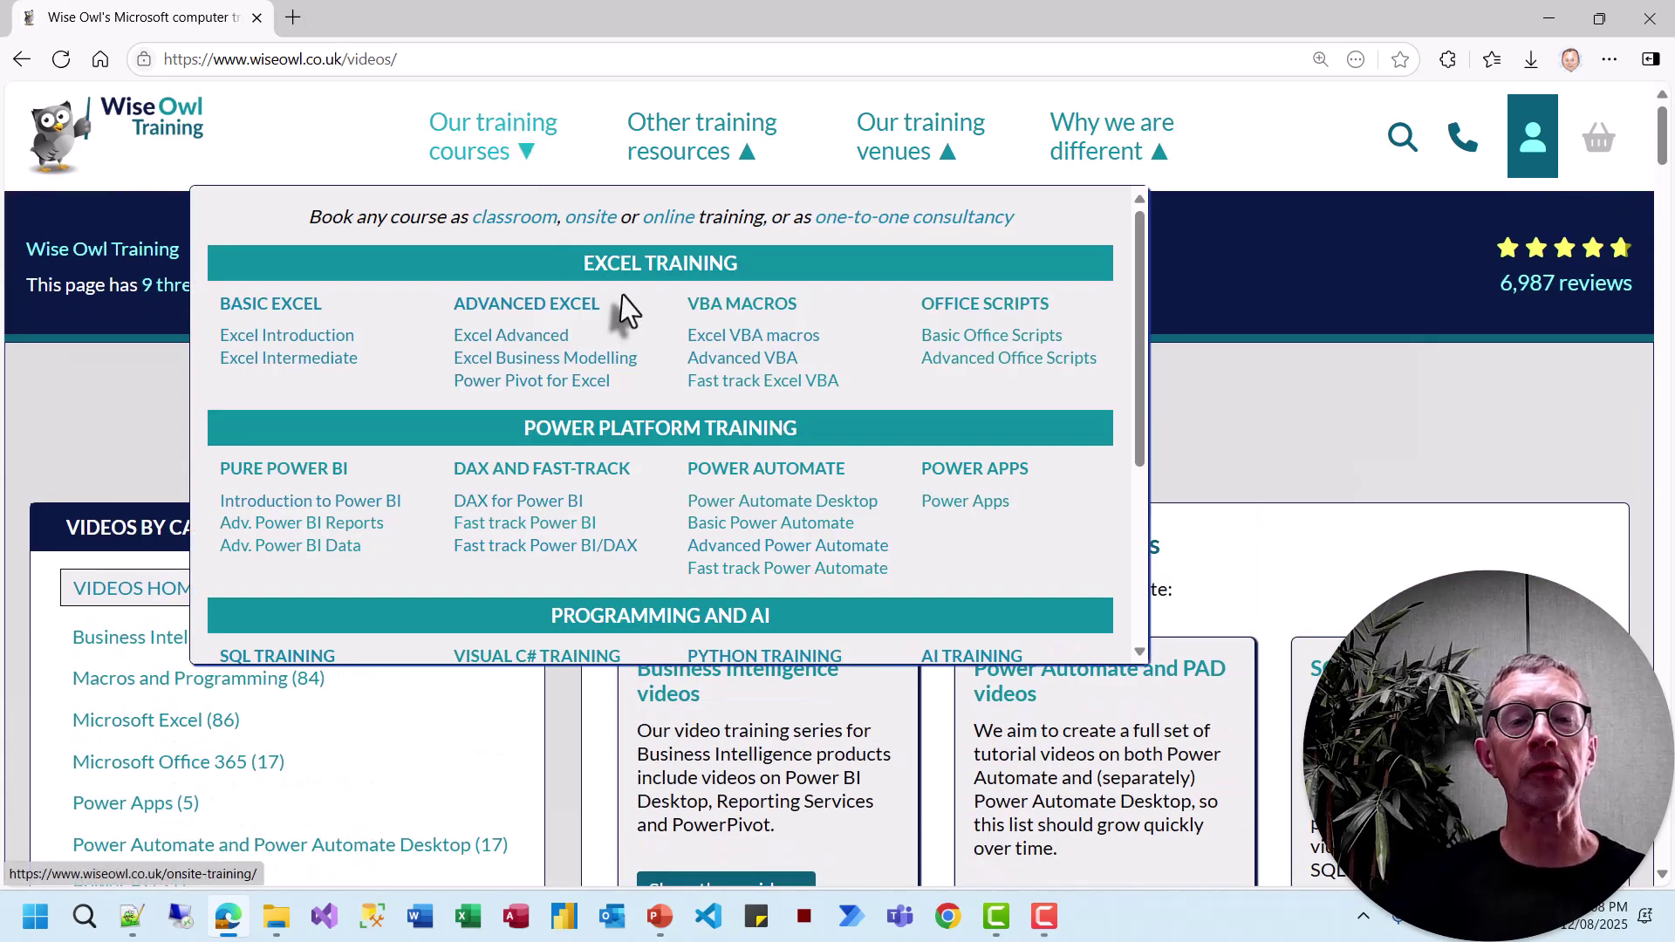
pyautogui.scroll(-3, 625, 347)
pyautogui.scroll(3, 626, 357)
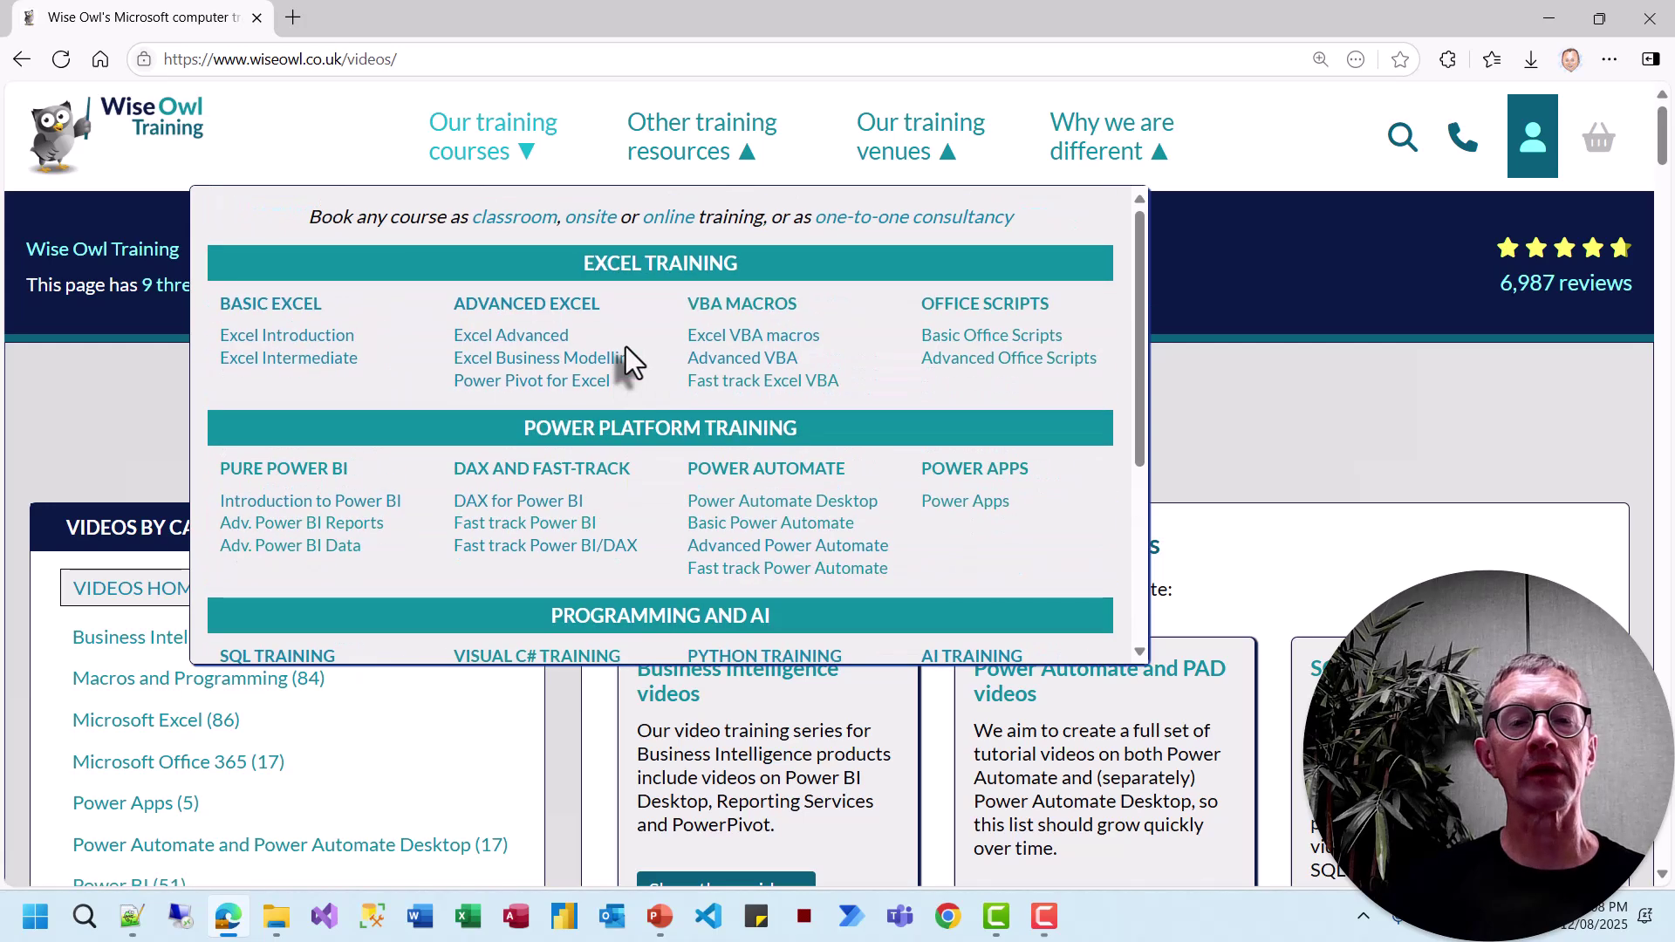